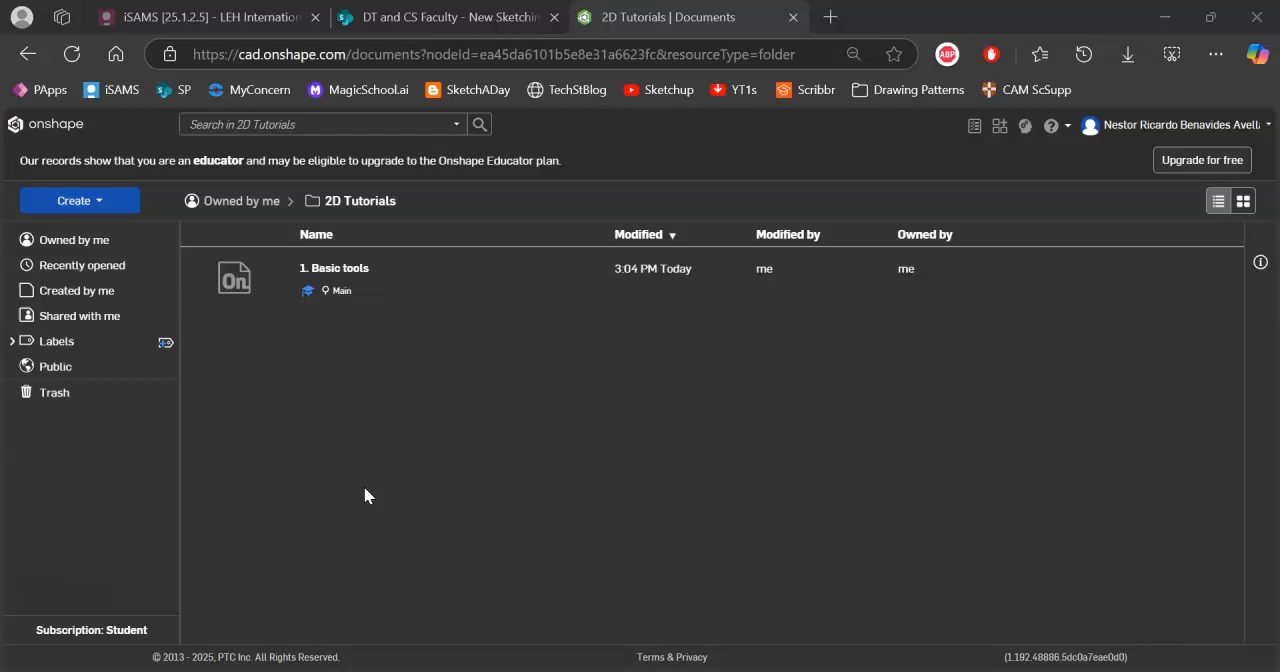
# Open the document "1. Basic tools" from the 2D Tutorials folder and bring its existing sketch into view.
pyautogui.click(305, 285)
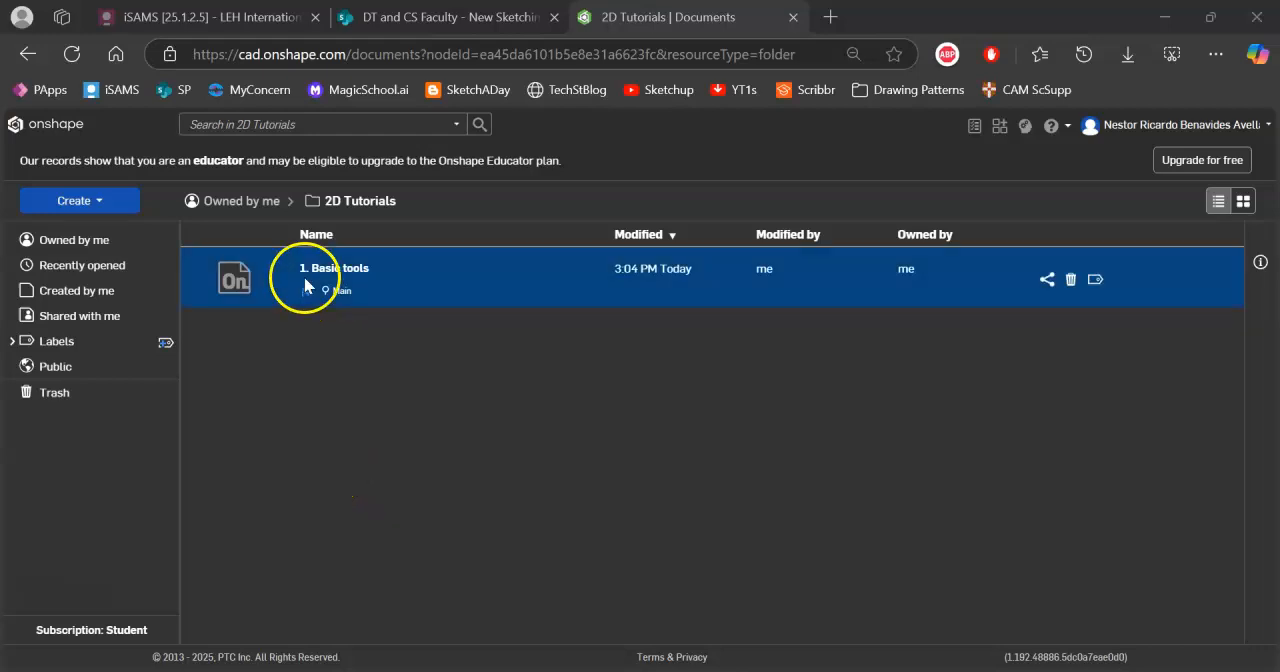
pyautogui.click(324, 270)
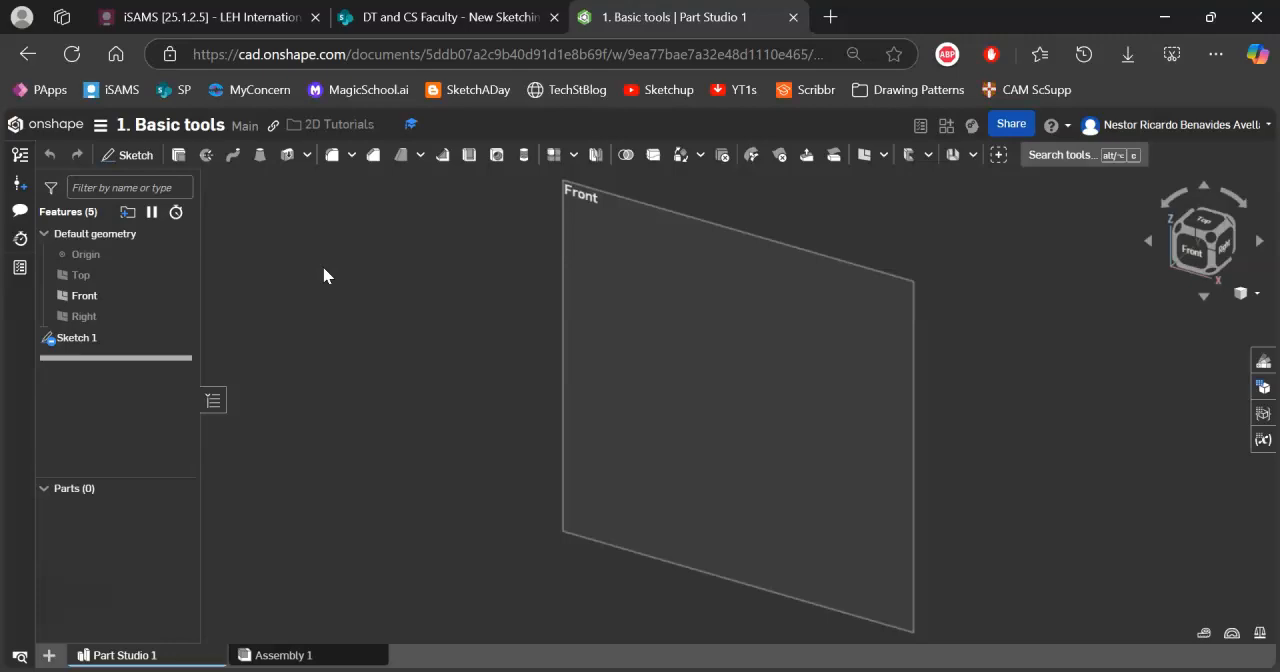
pyautogui.scroll(5, 752, 245)
pyautogui.scroll(-10, 807, 376)
pyautogui.moveTo(861, 441)
pyautogui.mouseDown(button='middle')
pyautogui.moveTo(540, 342)
pyautogui.moveTo(602, 370)
pyautogui.mouseUp(button='middle')
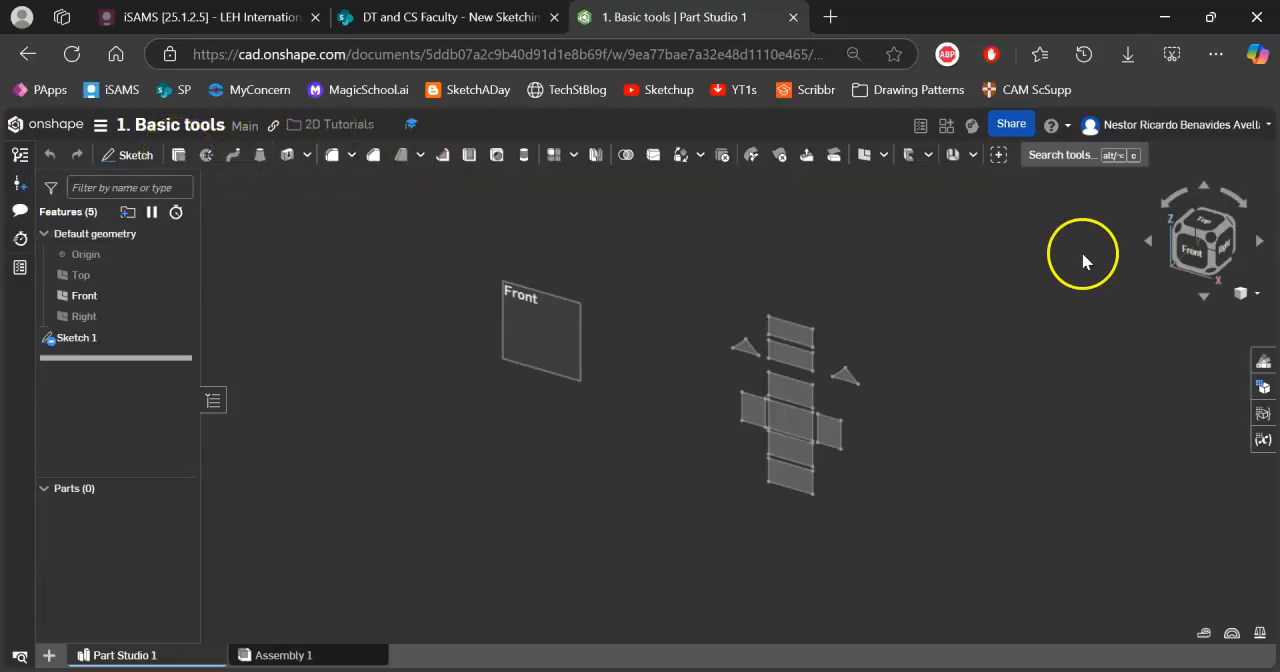
# Orient the view to the front and open Sketch 1 for editing.
pyautogui.click(1191, 252)
pyautogui.scroll(1, 921, 380)
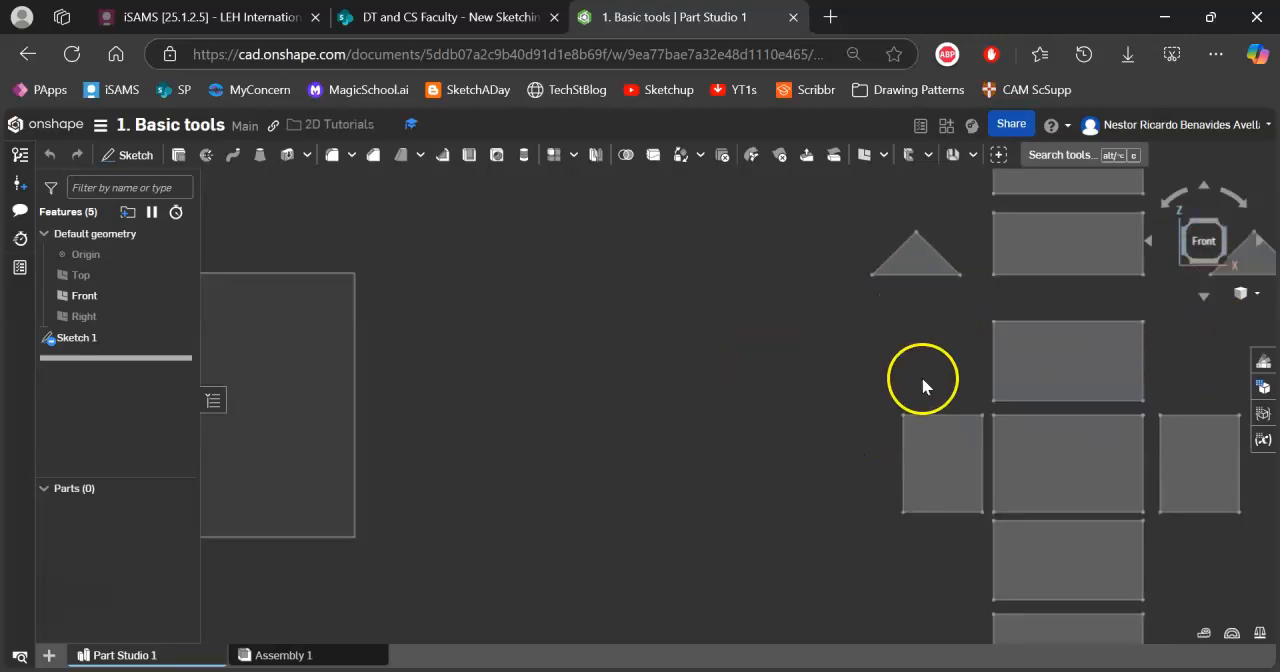
pyautogui.scroll(-2, 970, 380)
pyautogui.moveTo(927, 380); pyautogui.dragTo(588, 377, button='middle')
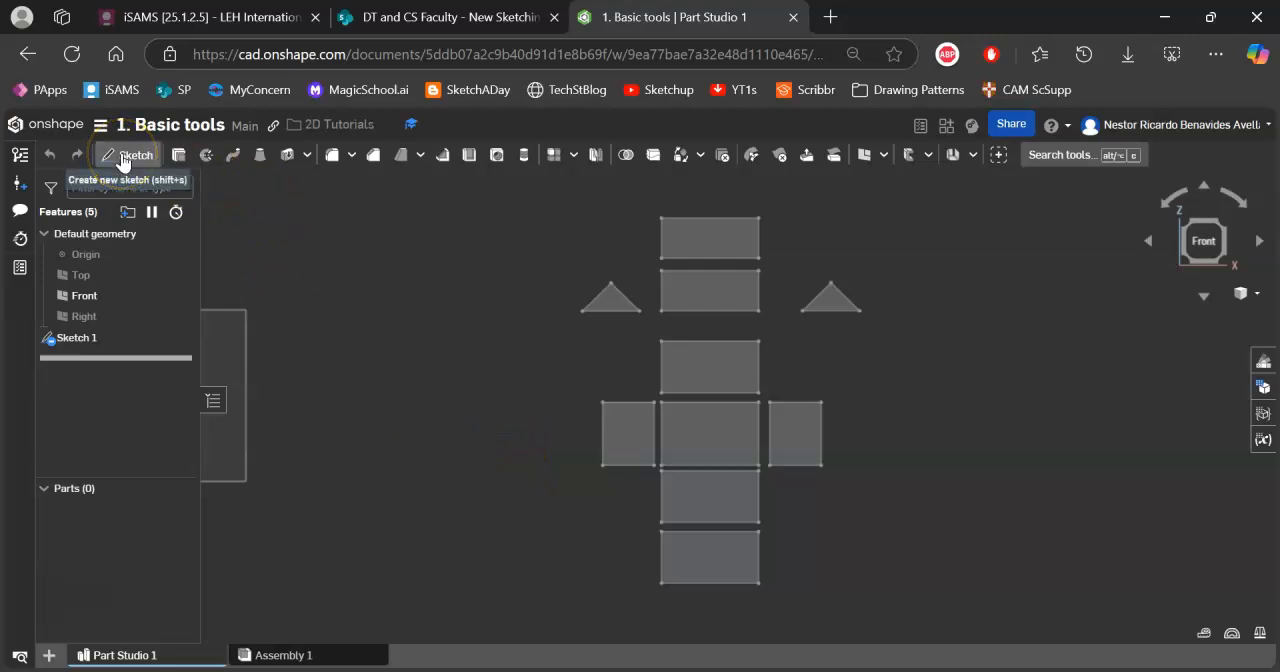
pyautogui.click(80, 338)
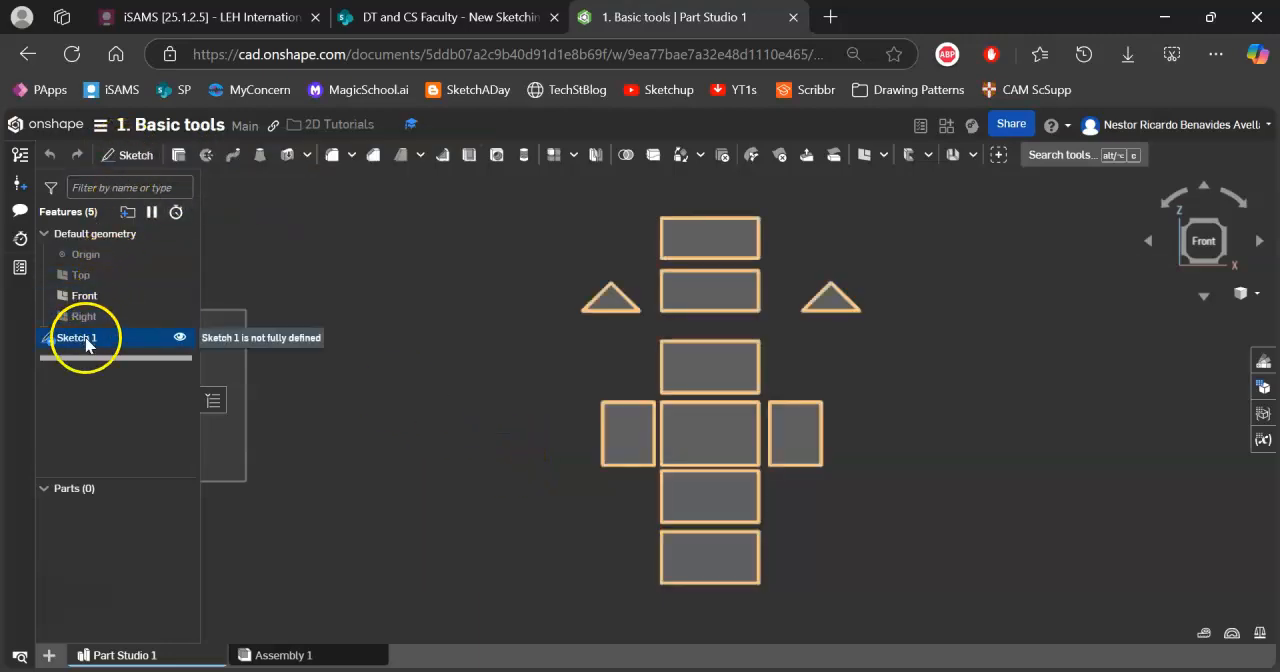
pyautogui.doubleClick(84, 340)
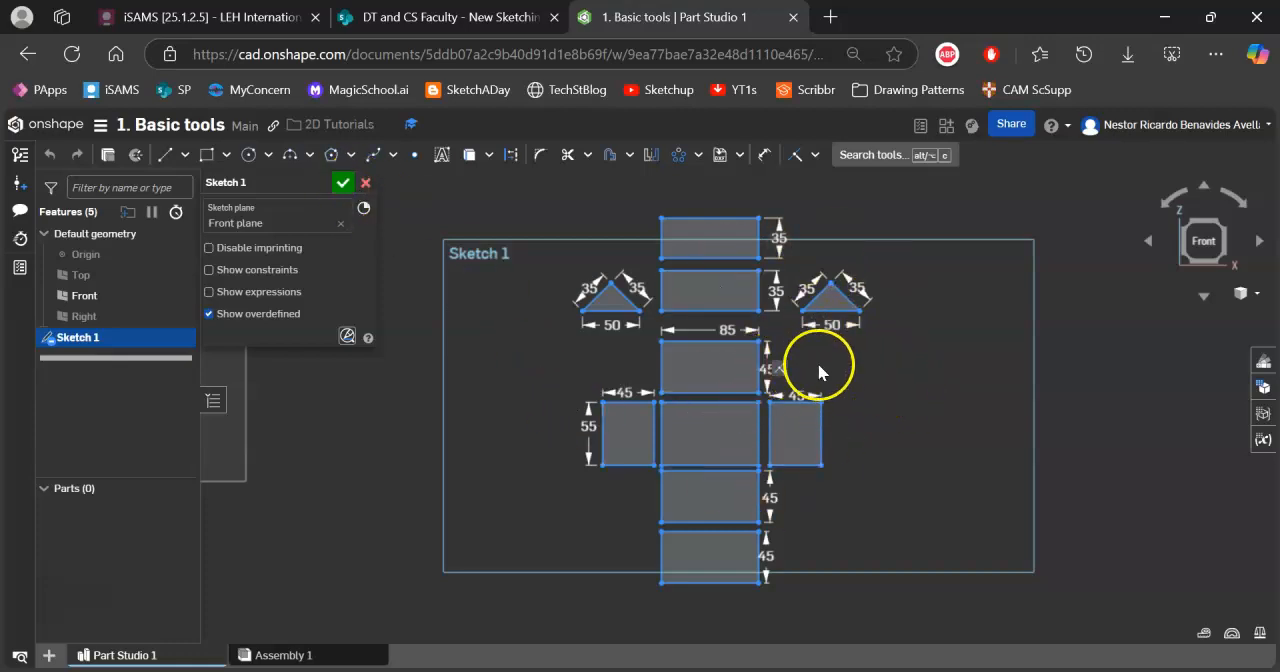
# Draw a three-sided circumscribed polygon around a circle about 105 mm in diameter, in the empty area beside the Front plane outline.
pyautogui.moveTo(591, 370); pyautogui.dragTo(1110, 356, button='middle')
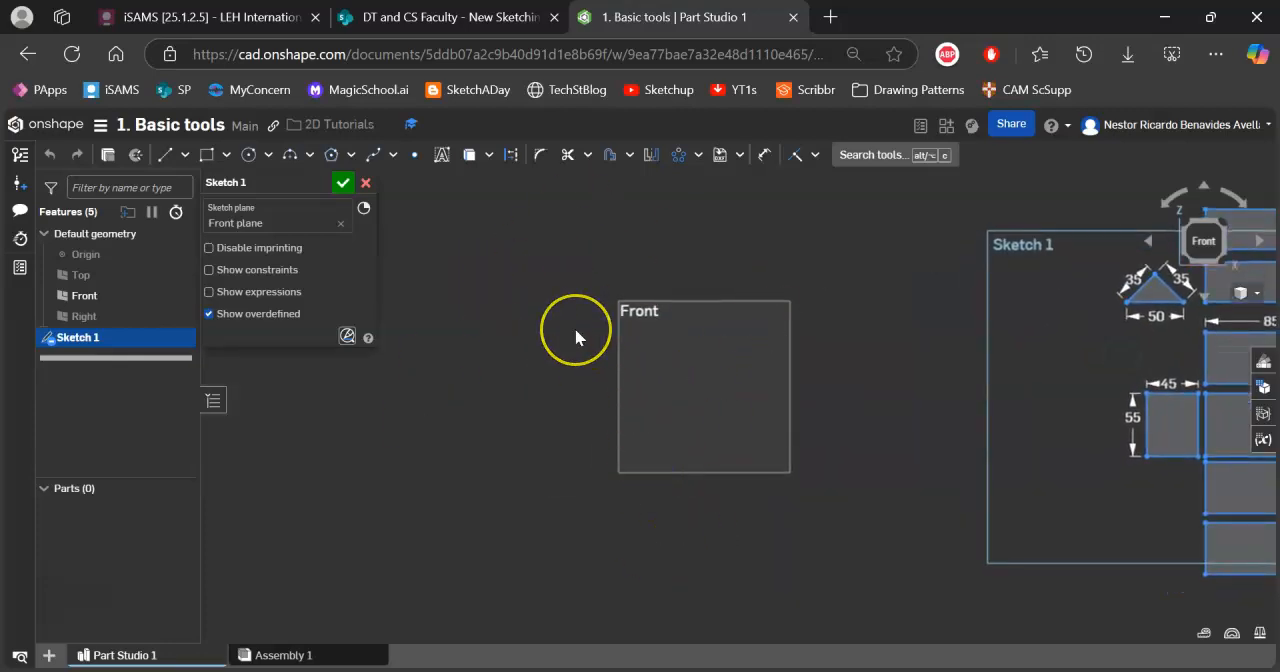
pyautogui.moveTo(960, 325)
pyautogui.mouseDown(button='middle')
pyautogui.moveTo(551, 289)
pyautogui.moveTo(427, 355)
pyautogui.moveTo(780, 371)
pyautogui.moveTo(942, 360)
pyautogui.mouseUp(button='middle')
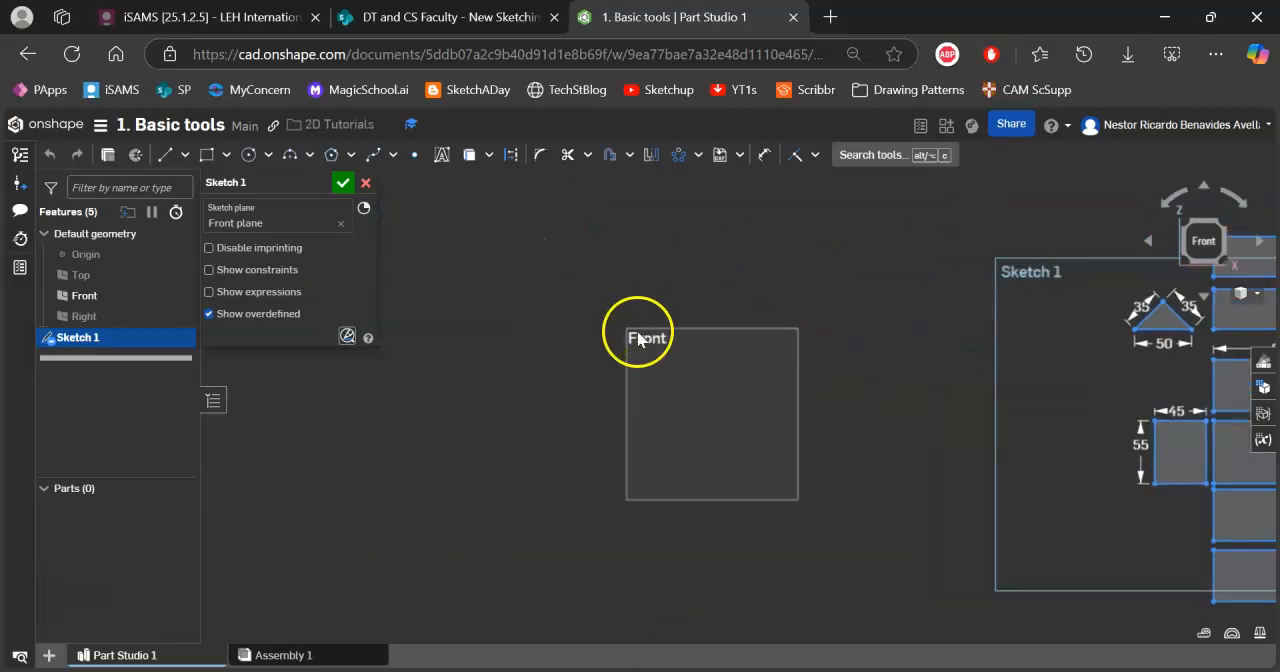
pyautogui.click(331, 156)
pyautogui.click(499, 371)
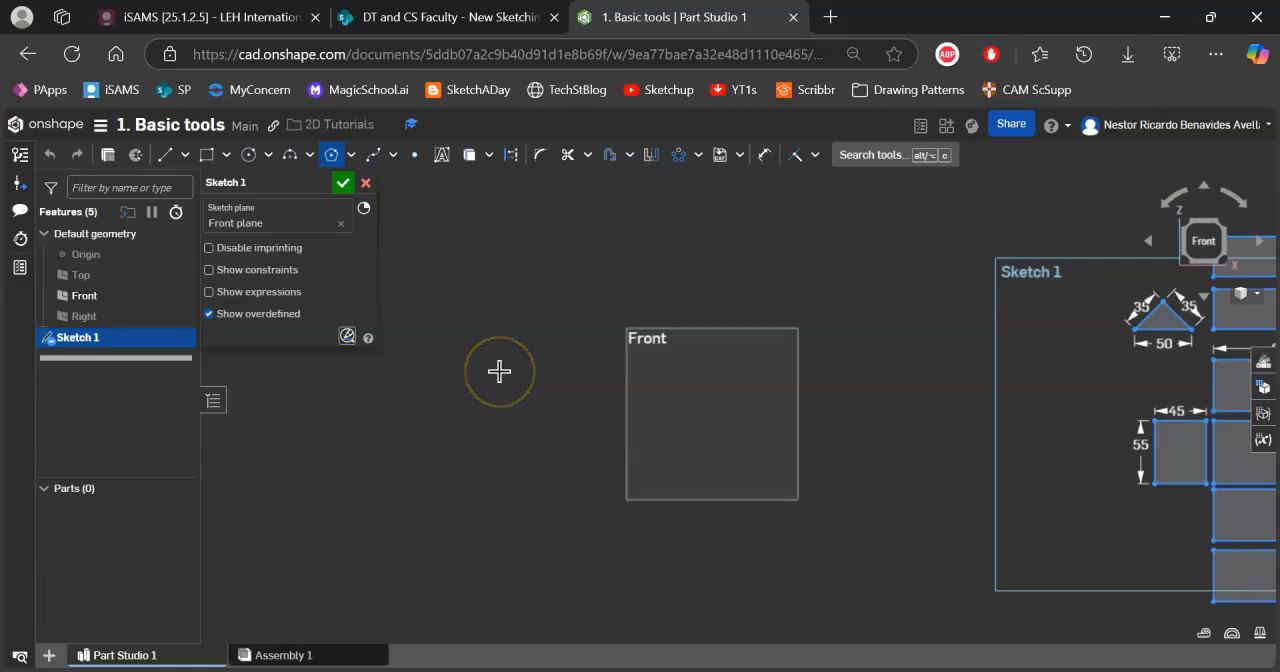
pyautogui.click(551, 398)
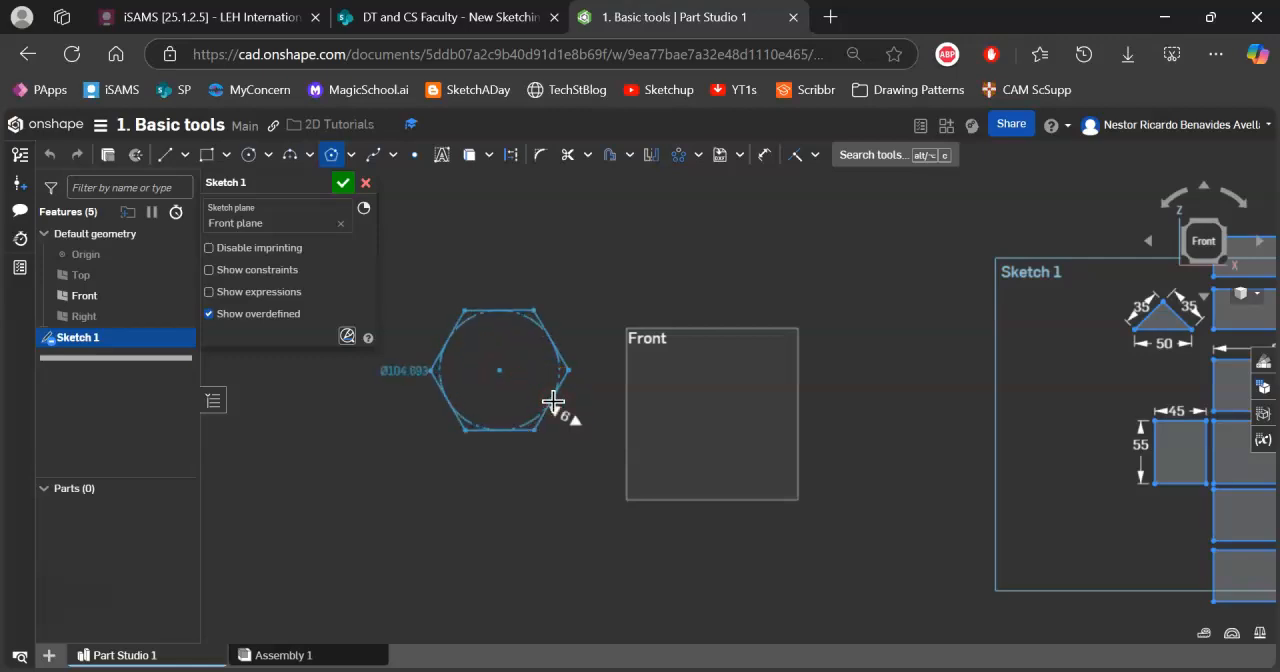
pyautogui.click(537, 390)
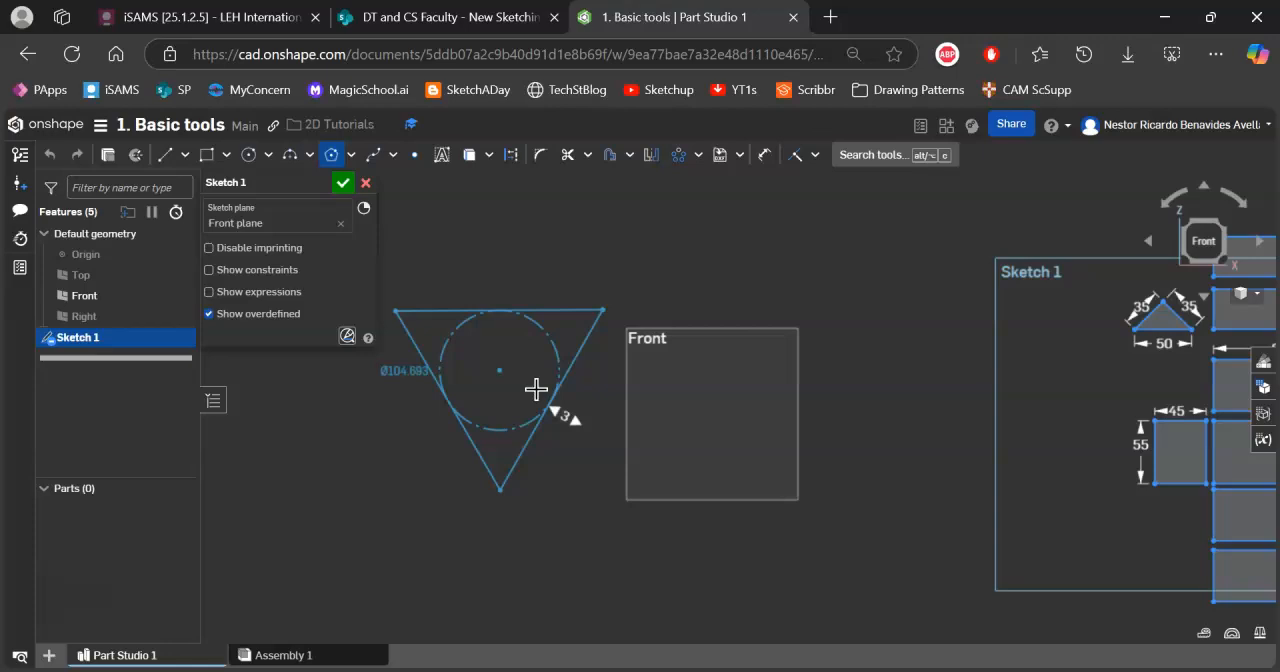
pyautogui.moveTo(537, 389); pyautogui.dragTo(514, 377)
pyautogui.click(517, 374)
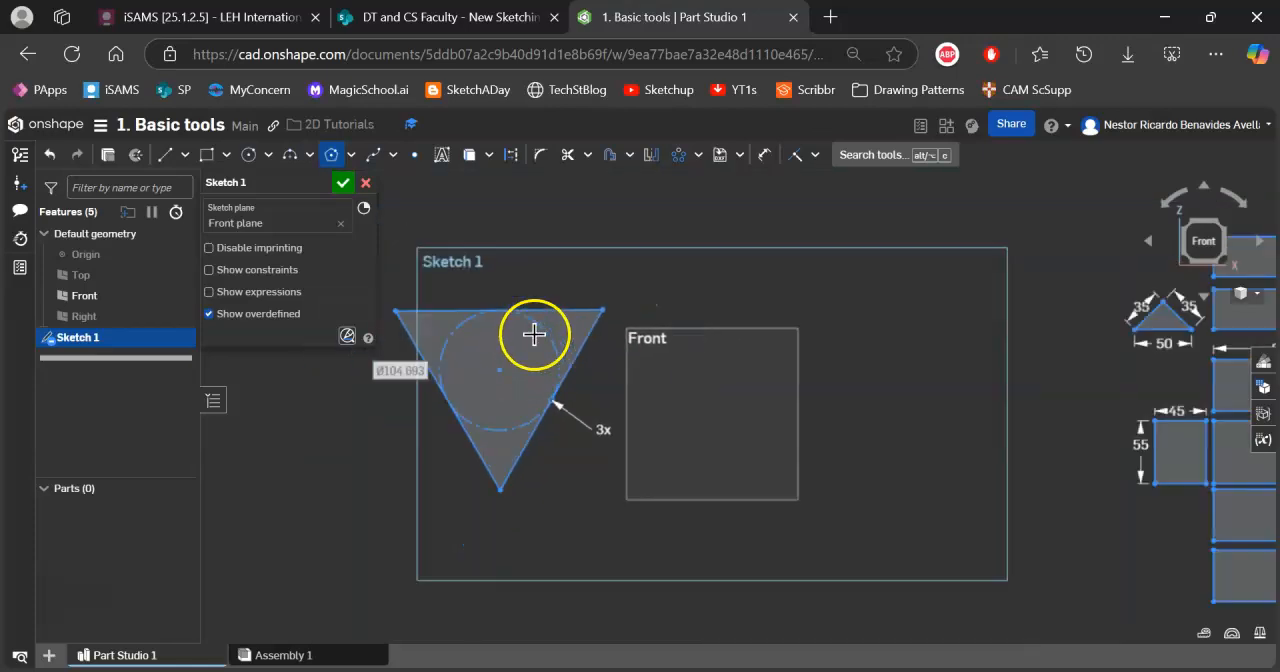
# Round all three corners of the triangle with a 13 mm sketch fillet.
pyautogui.scroll(5, 534, 334)
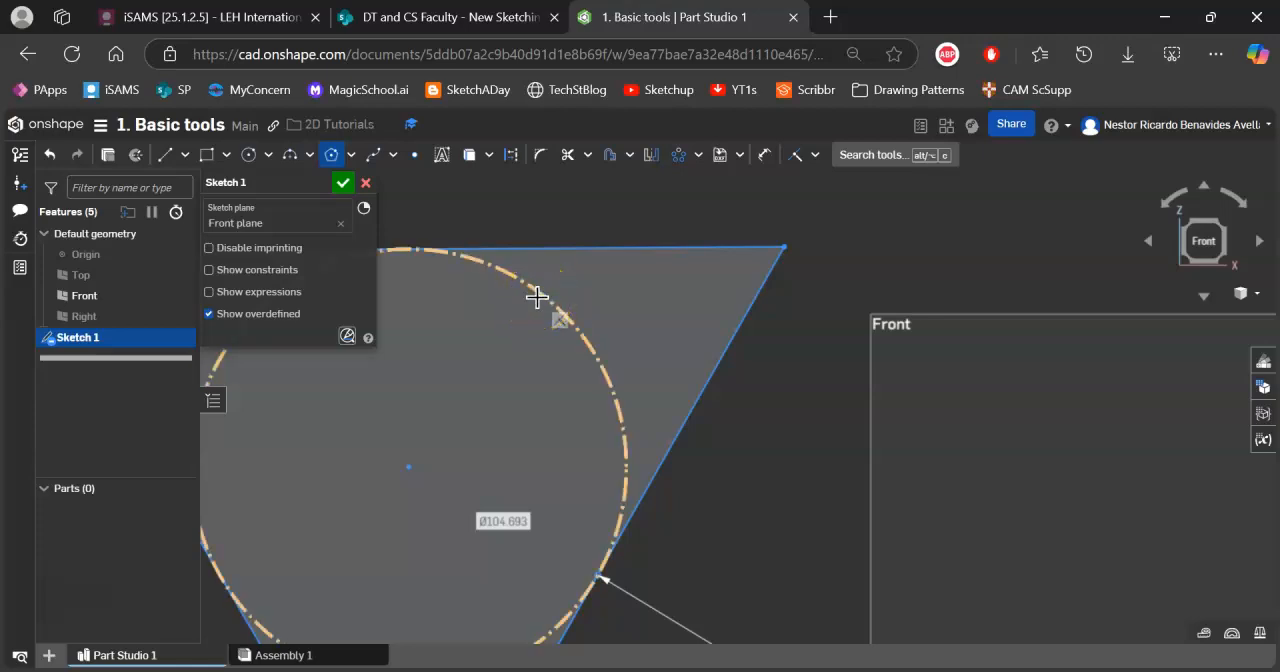
pyautogui.scroll(-5, 580, 290)
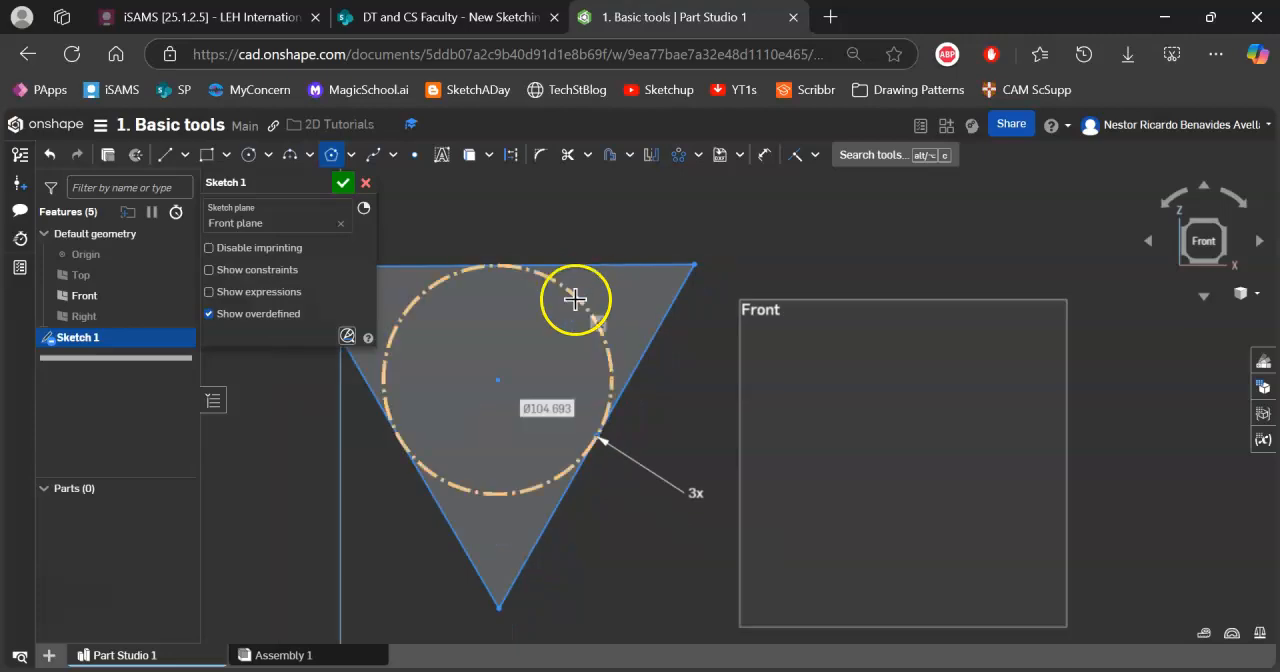
pyautogui.scroll(1, 694, 283)
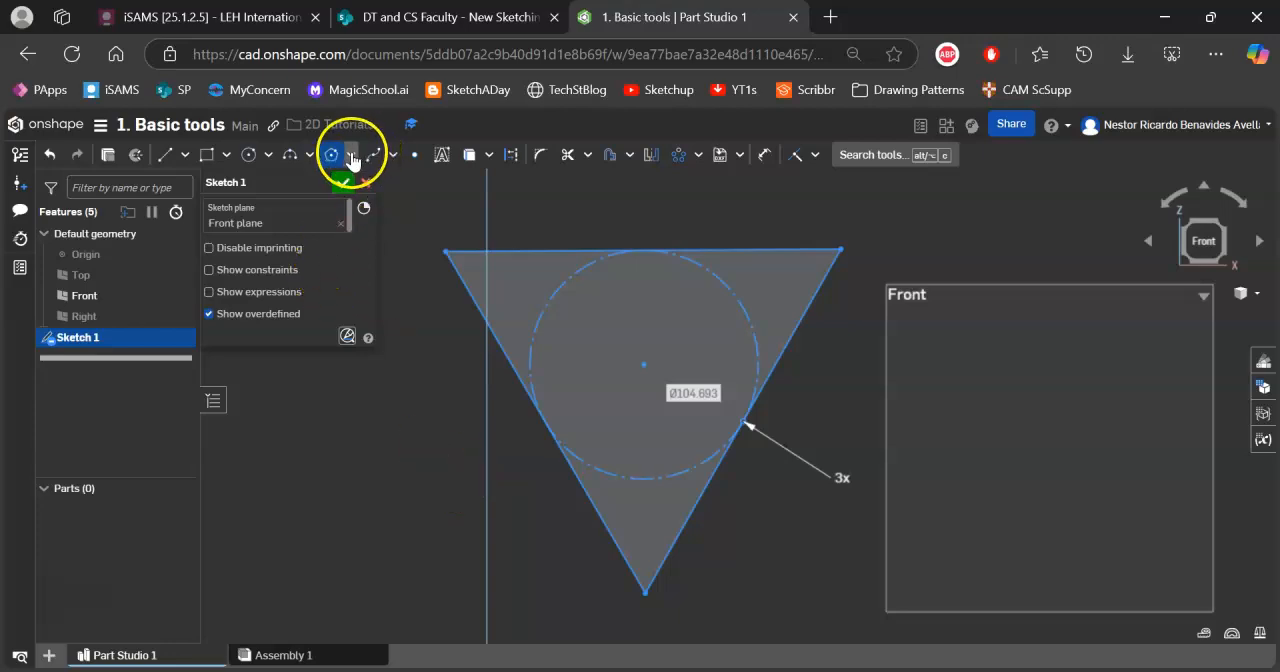
pyautogui.click(542, 158)
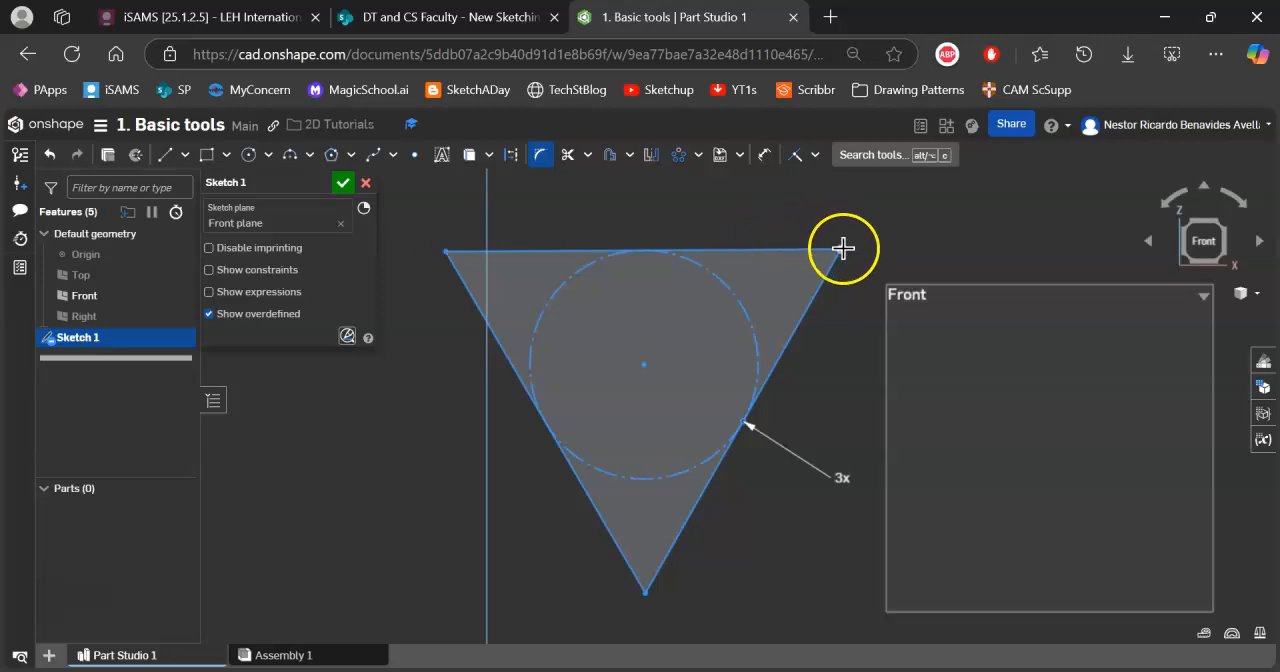
pyautogui.moveTo(841, 250); pyautogui.dragTo(792, 270)
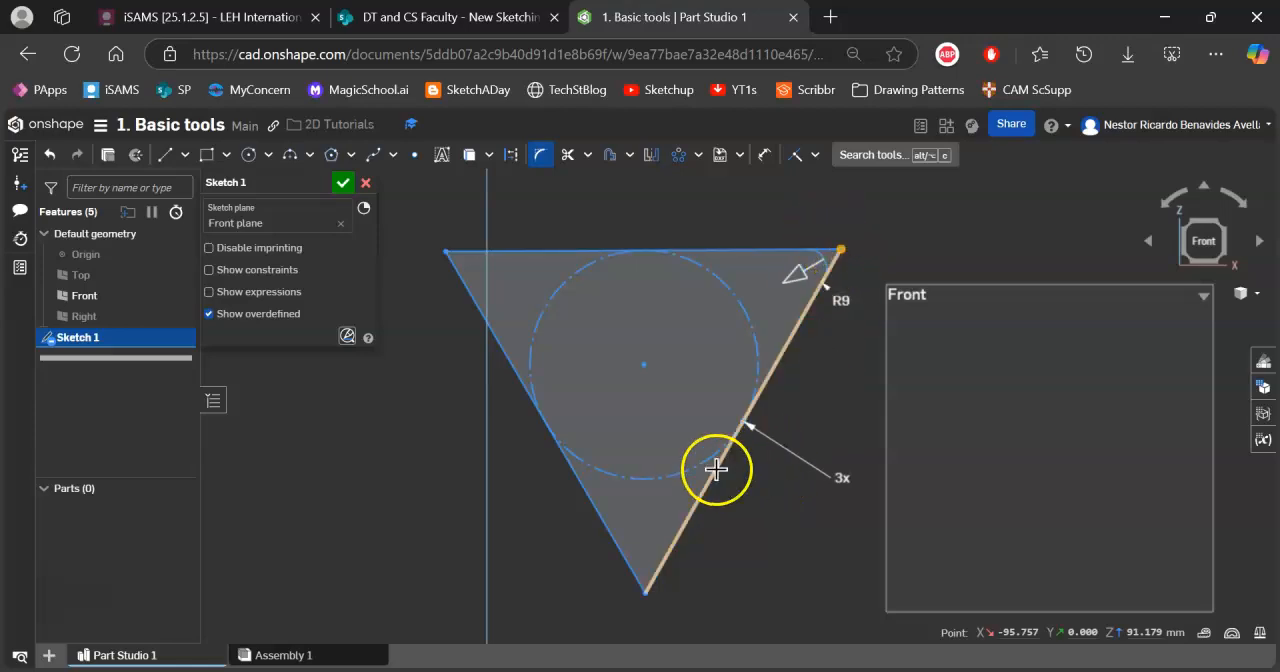
pyautogui.click(646, 592)
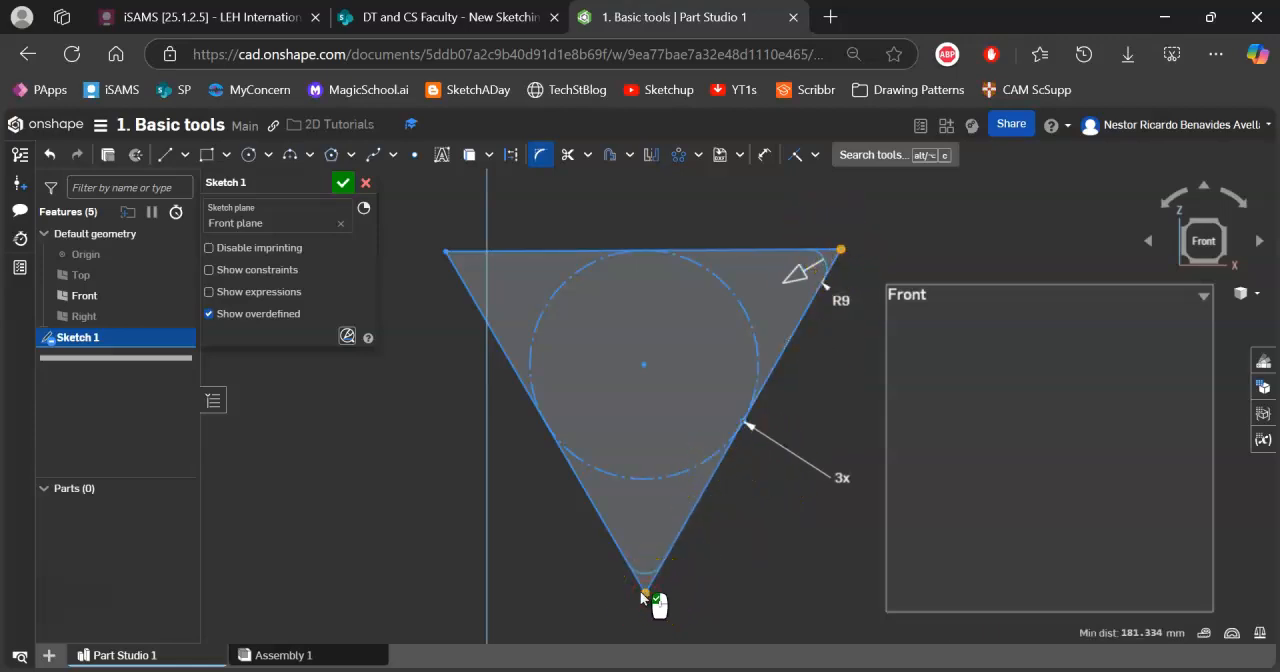
pyautogui.click(447, 252)
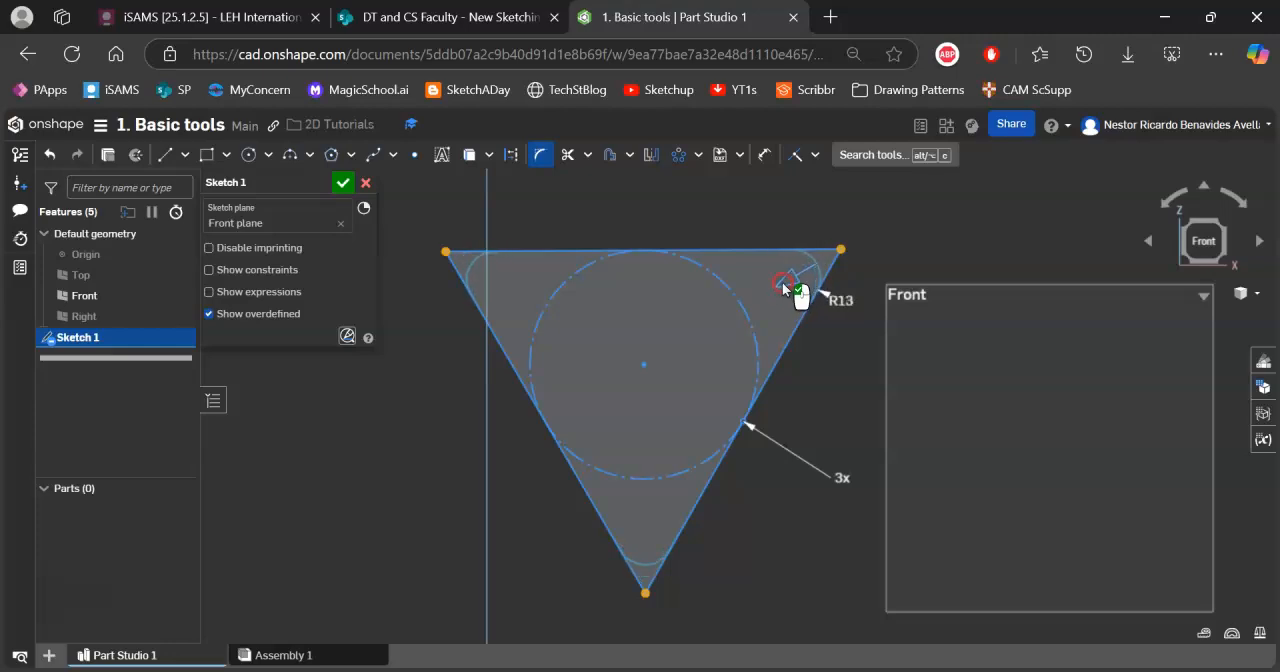
pyautogui.click(866, 258)
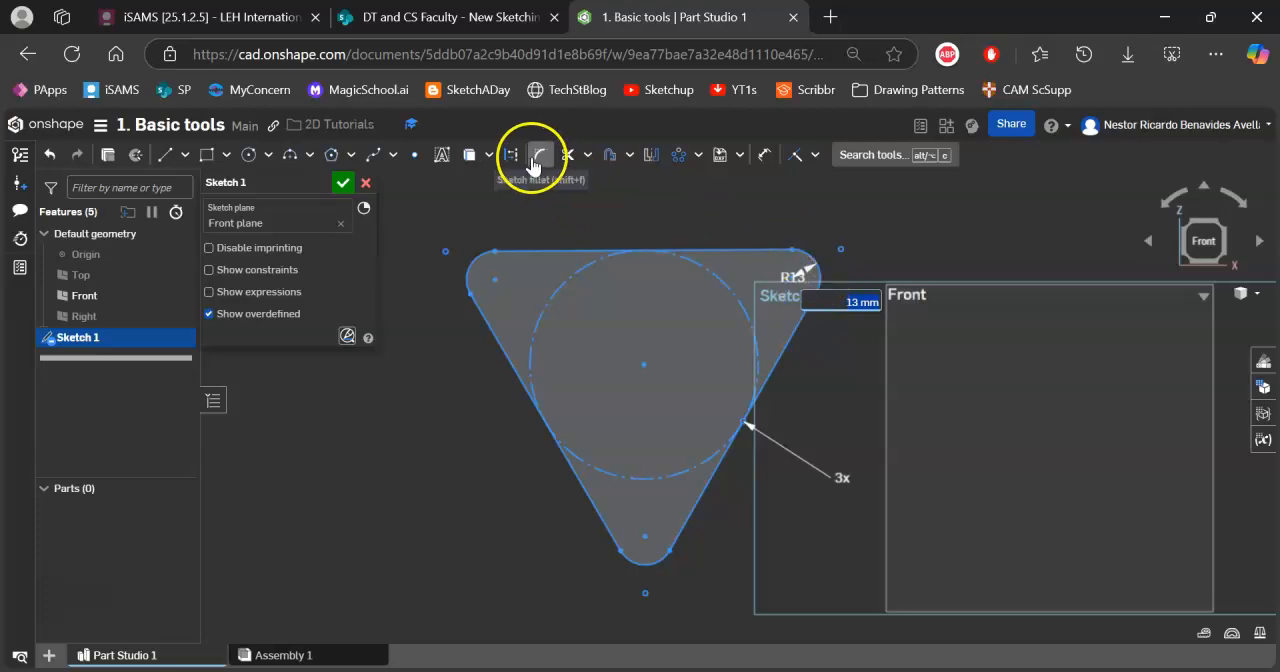
pyautogui.hotkey('shift', 'f')
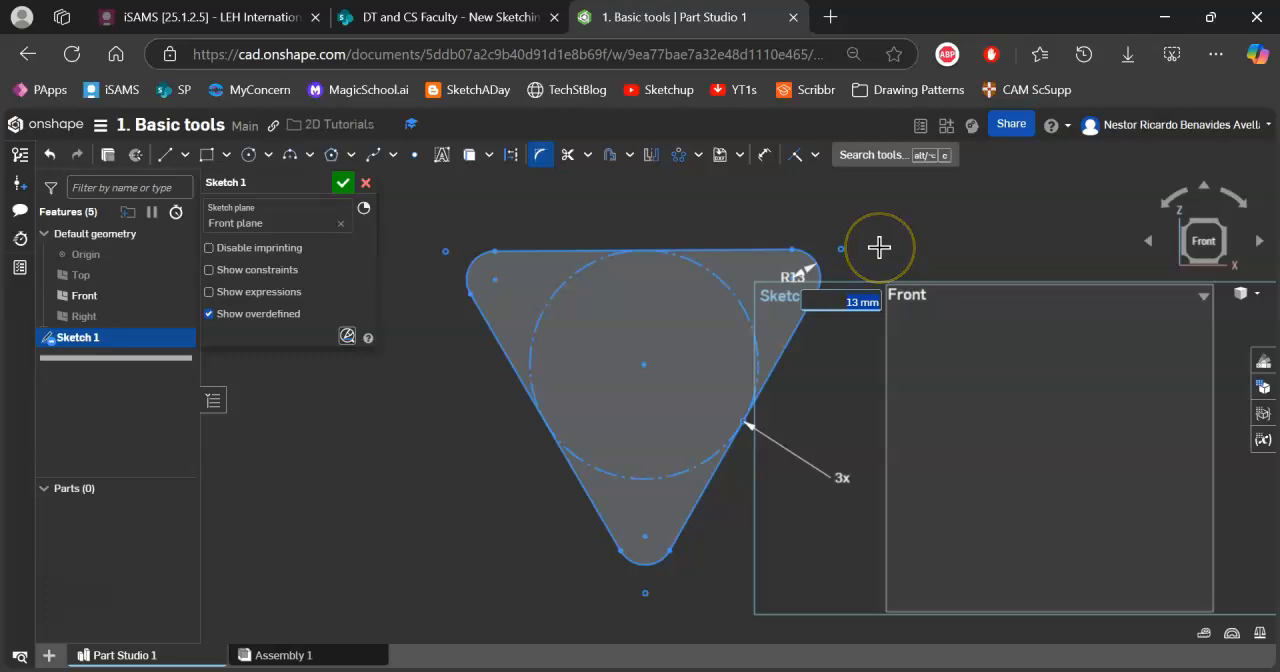
pyautogui.press('Return')
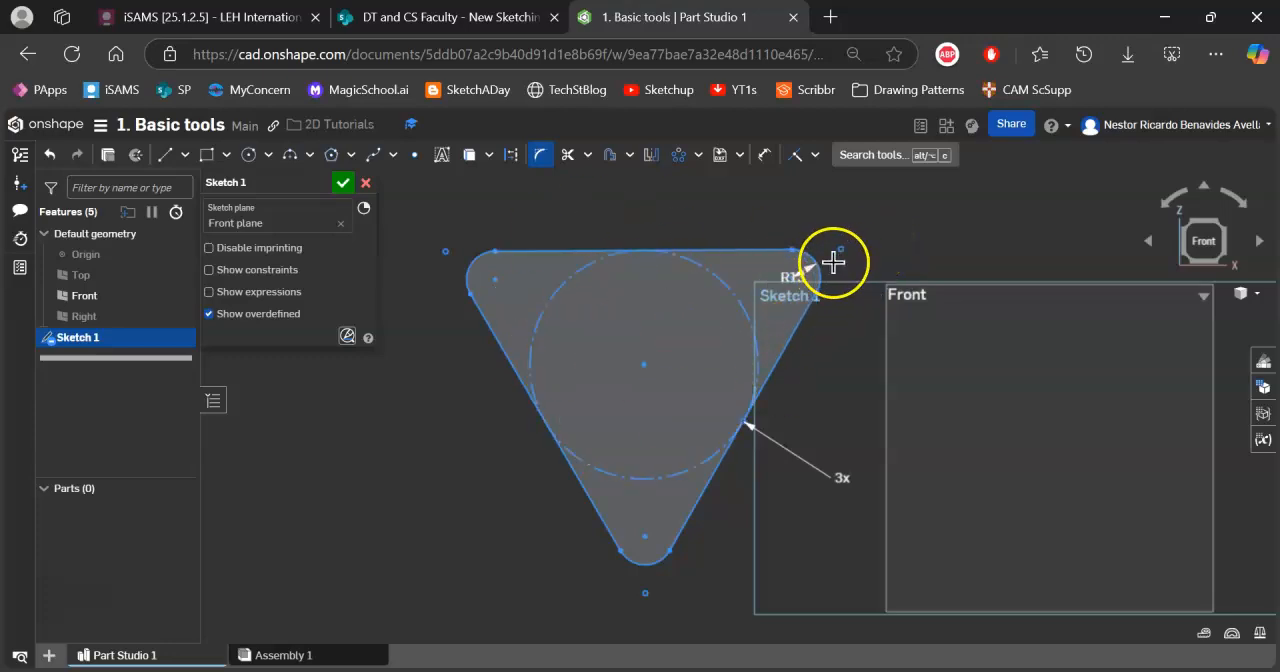
# Draw a rectangular arm of three lines, about 87 mm long and 38 mm wide, outward from the triangle's lower-left edge.
pyautogui.click(170, 159)
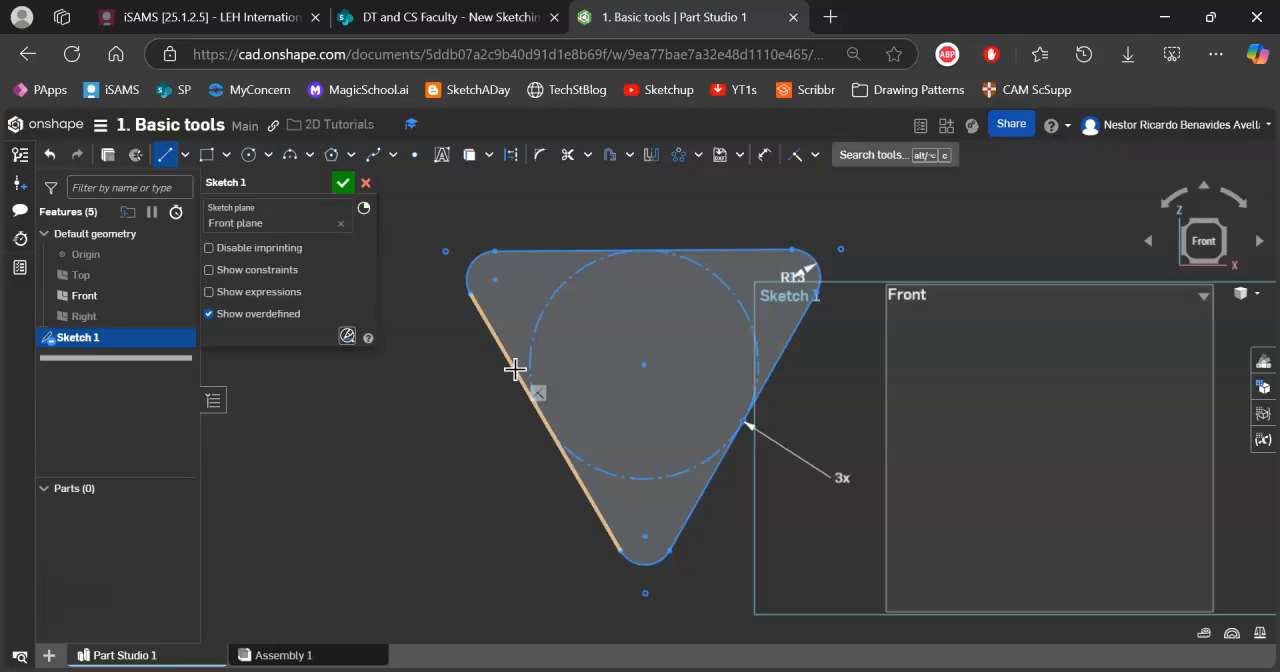
pyautogui.moveTo(515, 370); pyautogui.dragTo(348, 462)
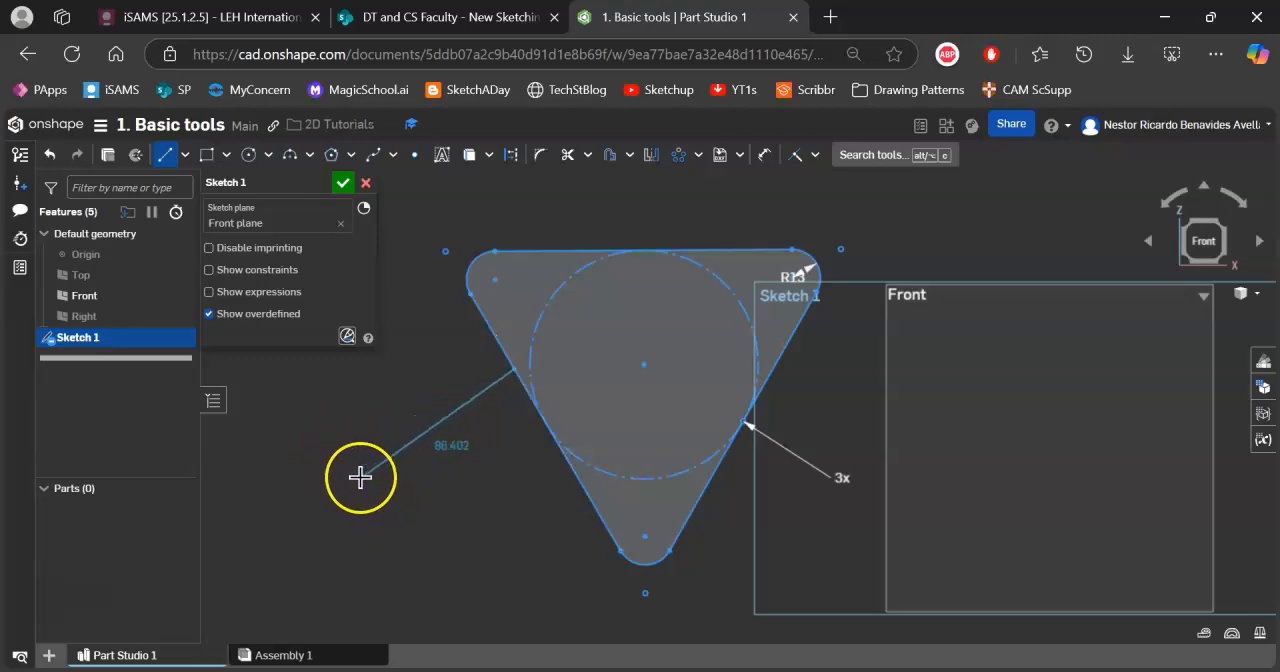
pyautogui.click(352, 464)
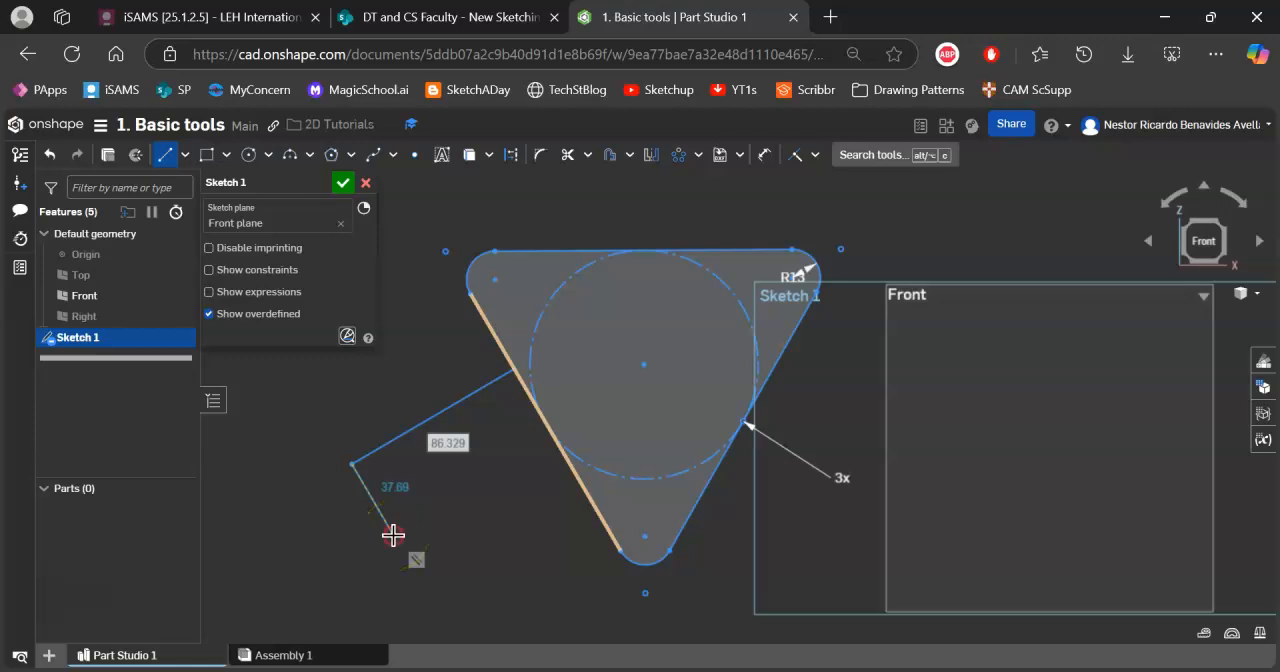
pyautogui.click(392, 535)
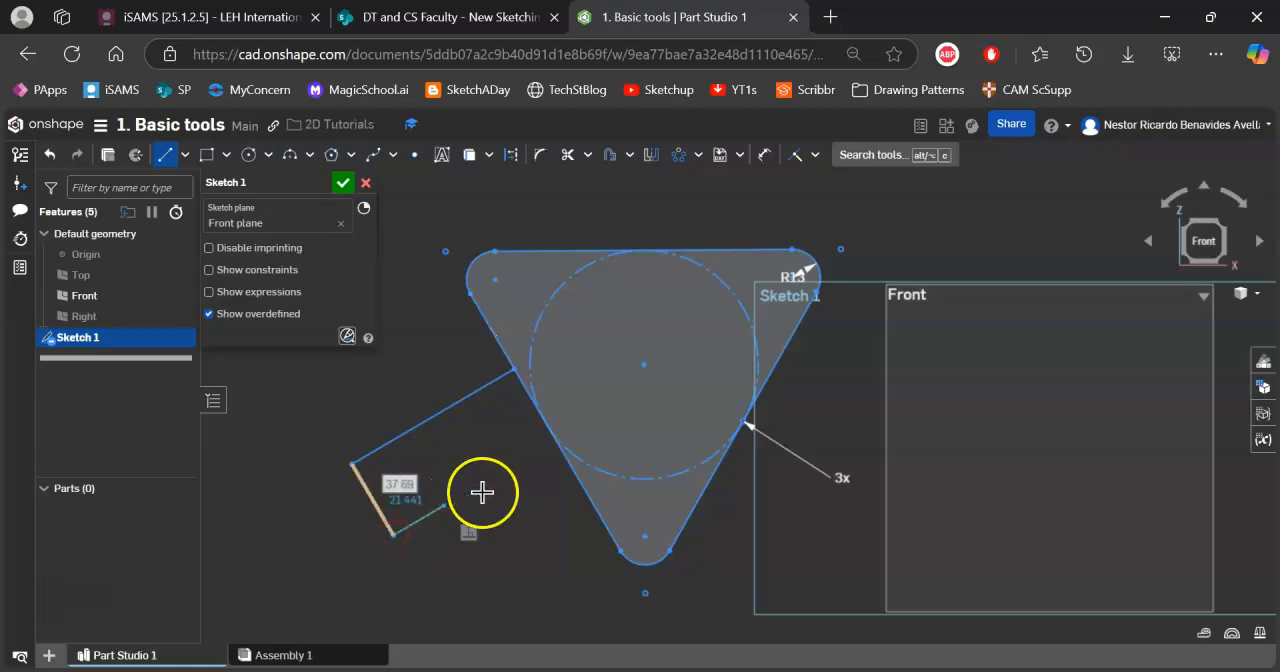
pyautogui.click(558, 443)
pyautogui.press('t')
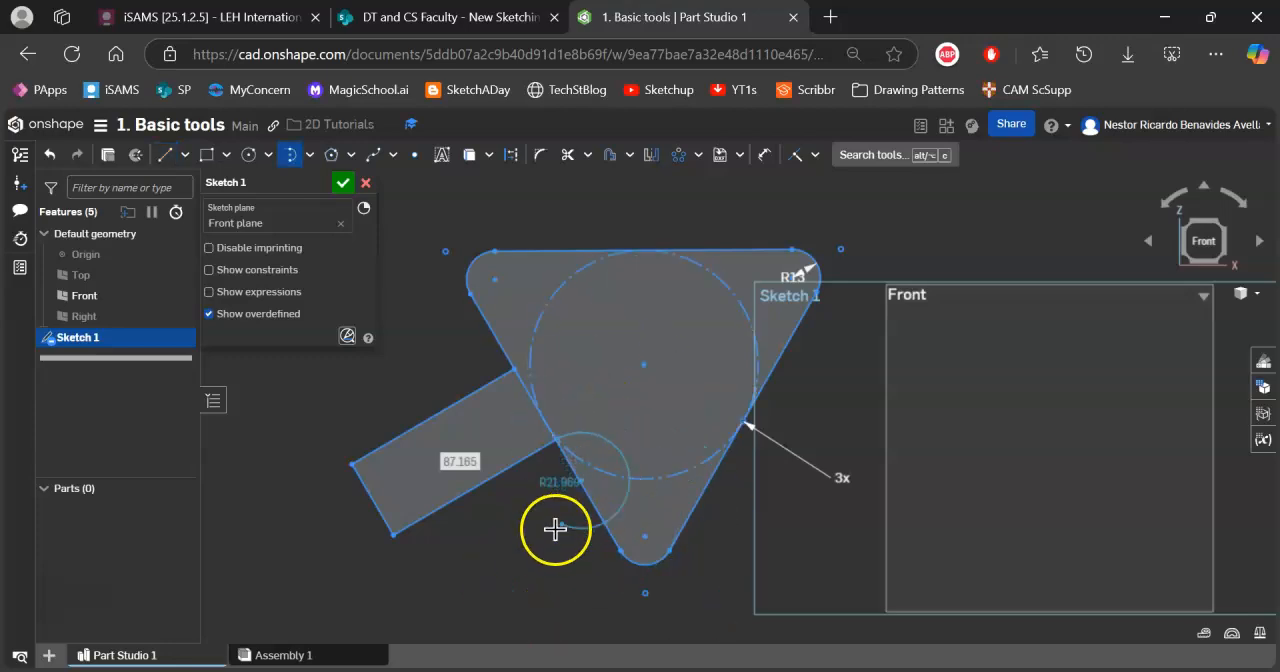
pyautogui.moveTo(543, 543); pyautogui.dragTo(567, 431, button='middle')
pyautogui.scroll(-2, 563, 475)
pyautogui.scroll(2, 563, 475)
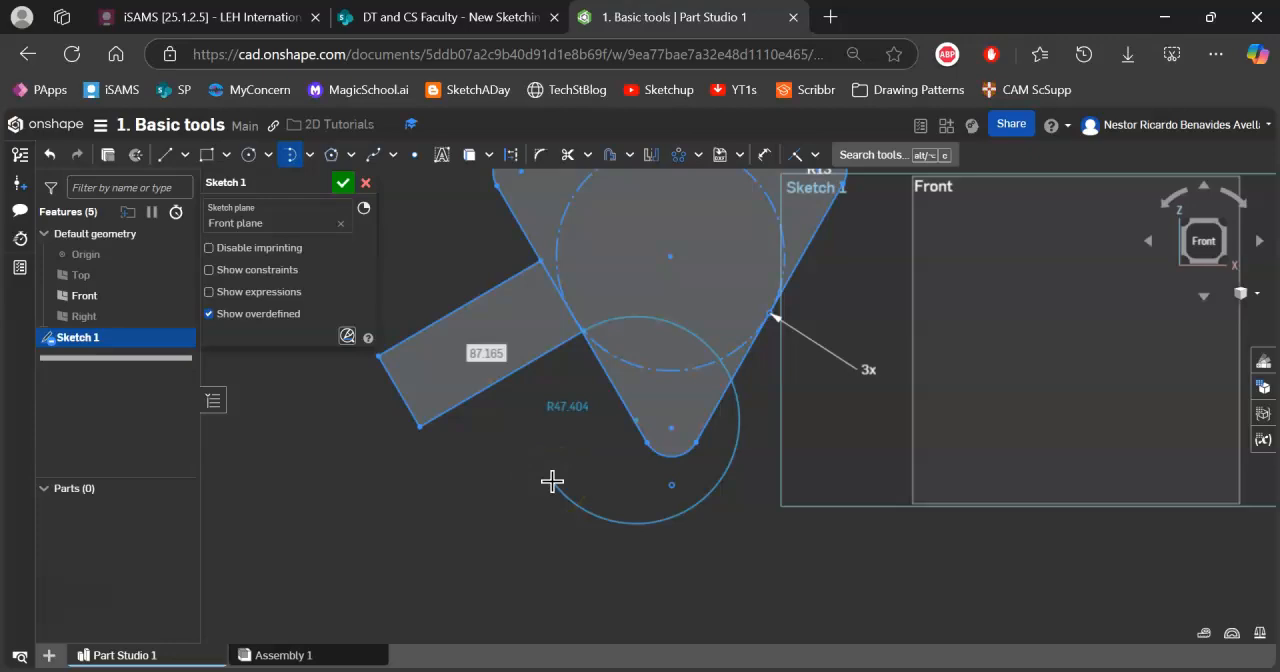
pyautogui.press('Escape')
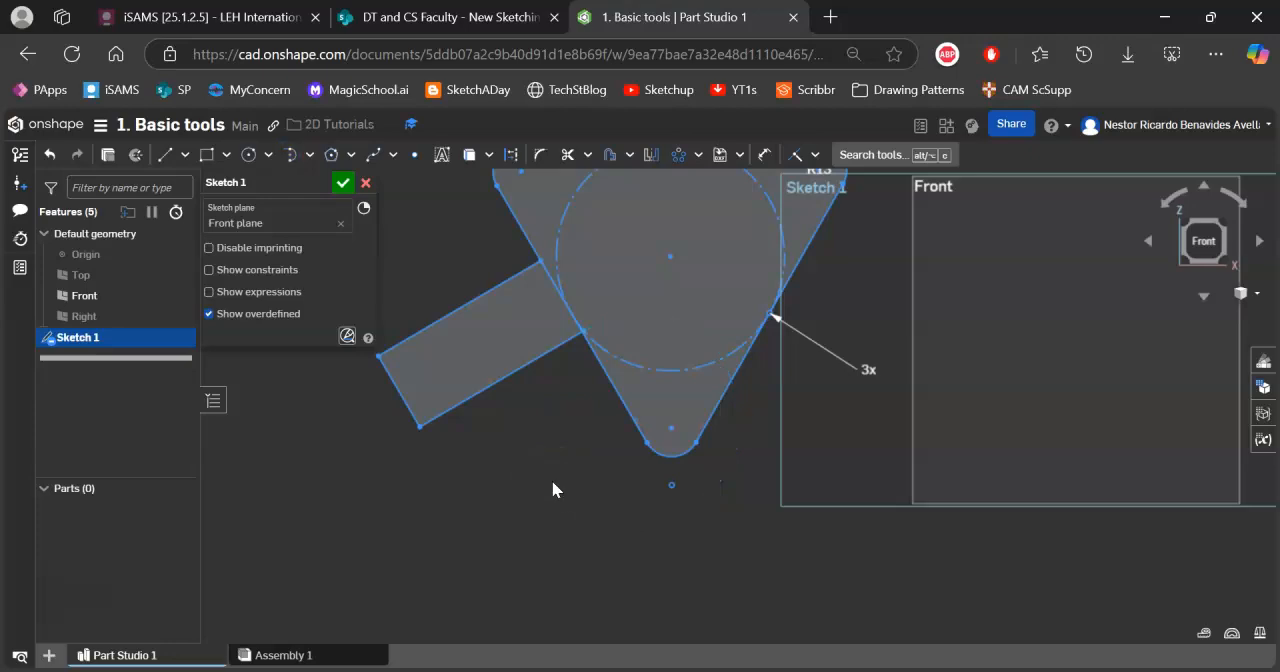
pyautogui.moveTo(599, 252)
pyautogui.mouseDown(button='middle')
pyautogui.moveTo(560, 378)
pyautogui.moveTo(574, 372)
pyautogui.mouseUp(button='middle')
pyautogui.click(485, 422)
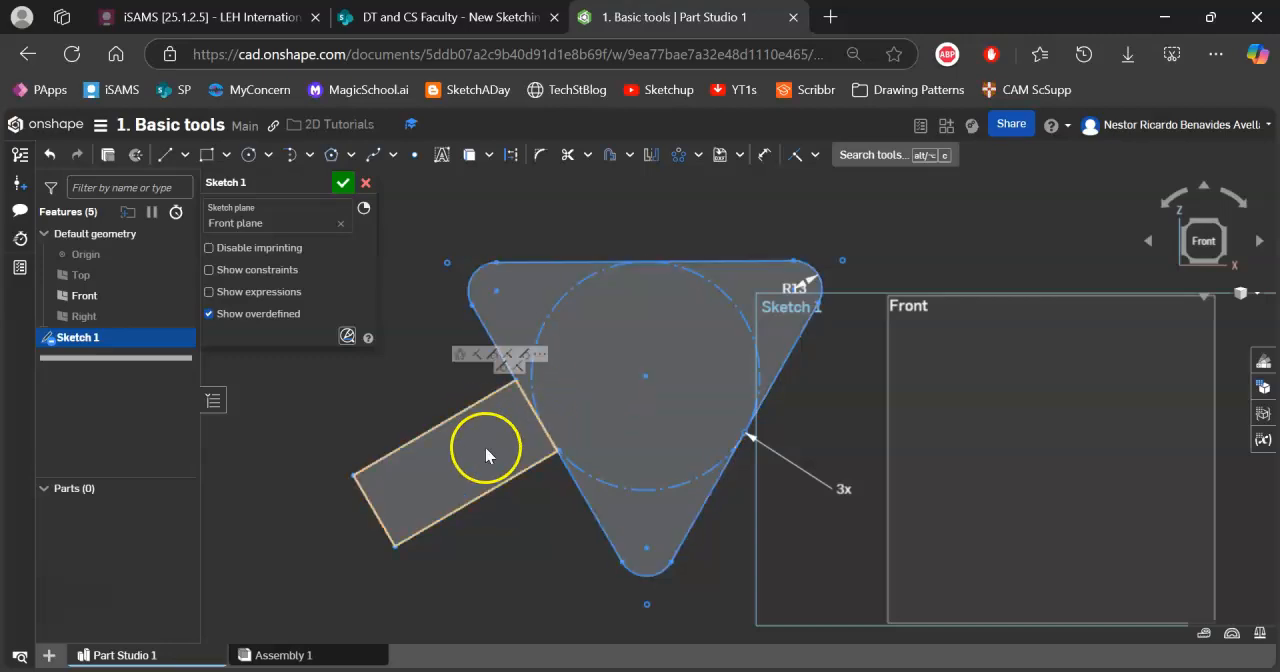
pyautogui.click(517, 319)
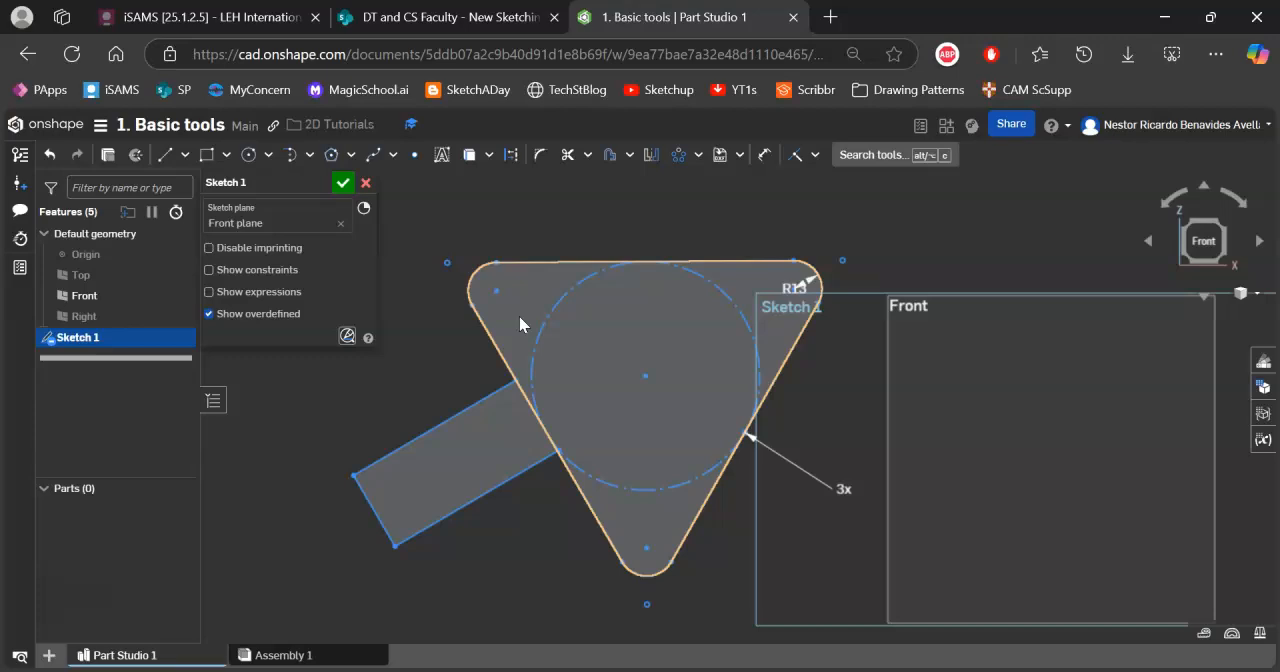
pyautogui.click(524, 419)
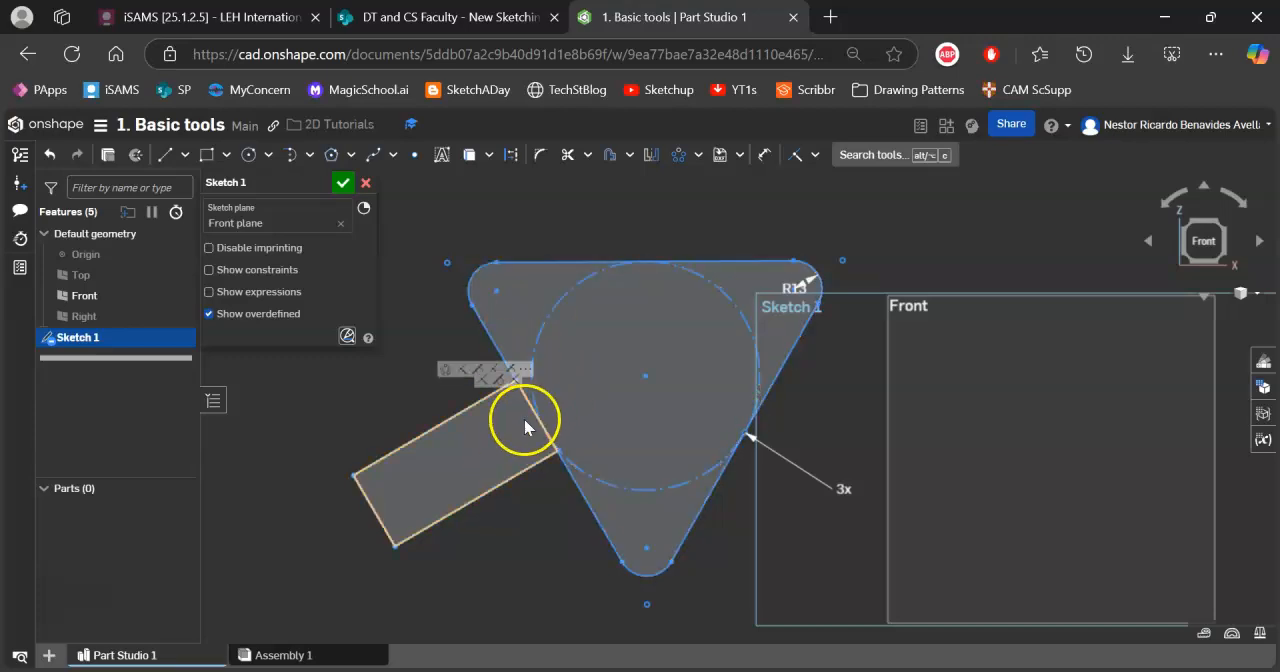
# Trim away the triangle edge shared with the rectangular arm and the adjoining arcs of the dashed construction circle.
pyautogui.click(568, 158)
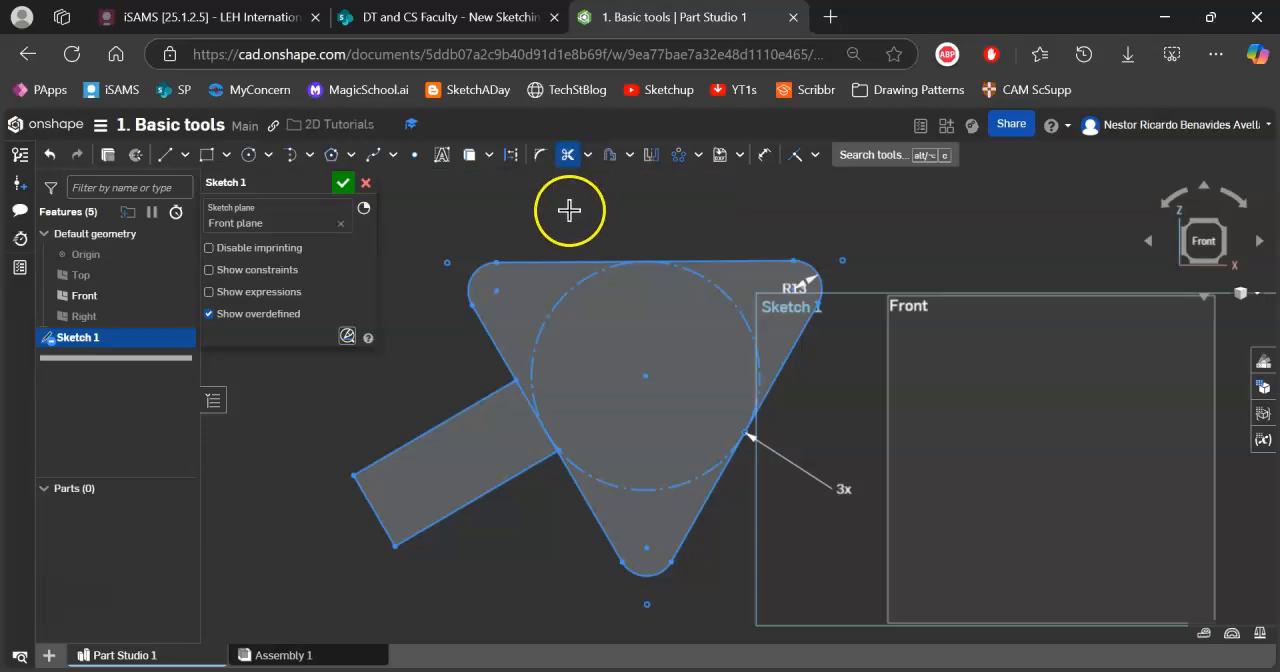
pyautogui.click(498, 193)
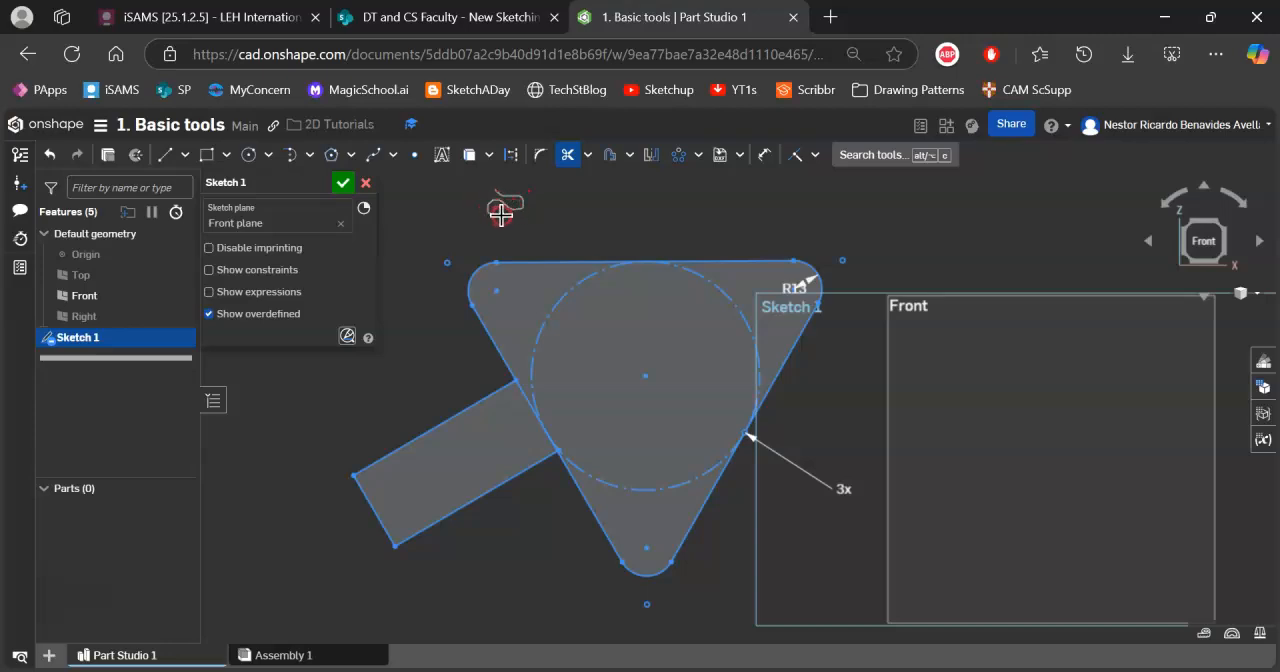
pyautogui.moveTo(618, 211); pyautogui.dragTo(667, 216)
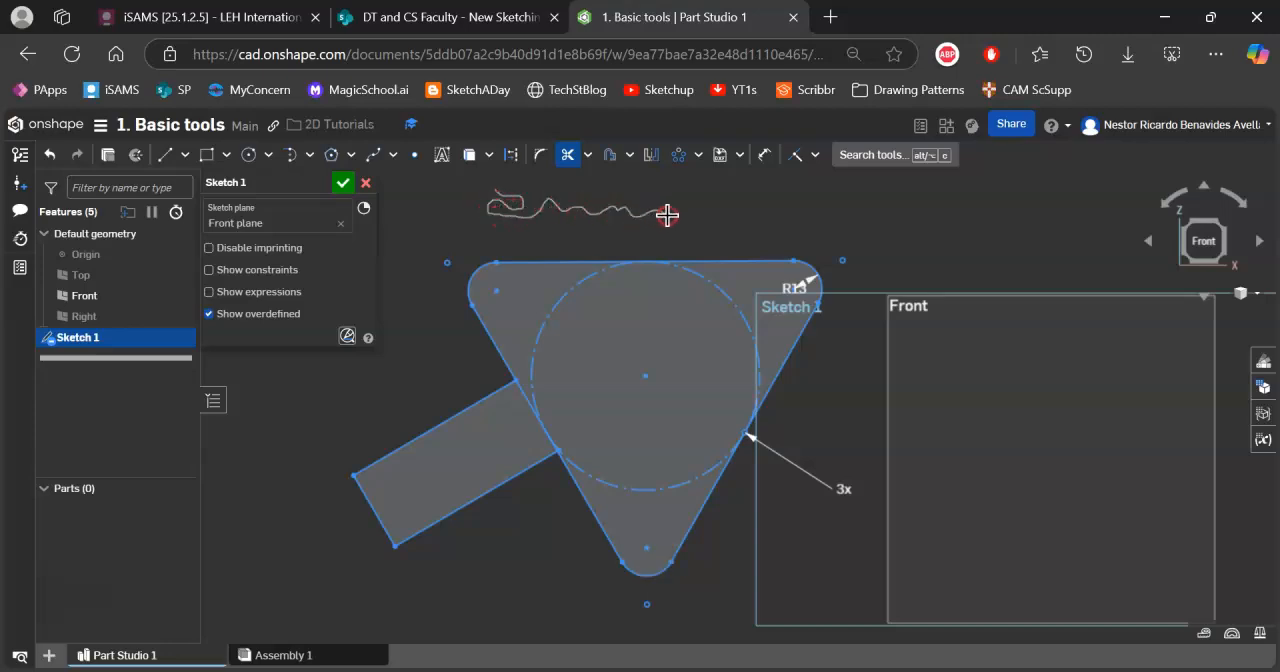
pyautogui.scroll(5, 531, 409)
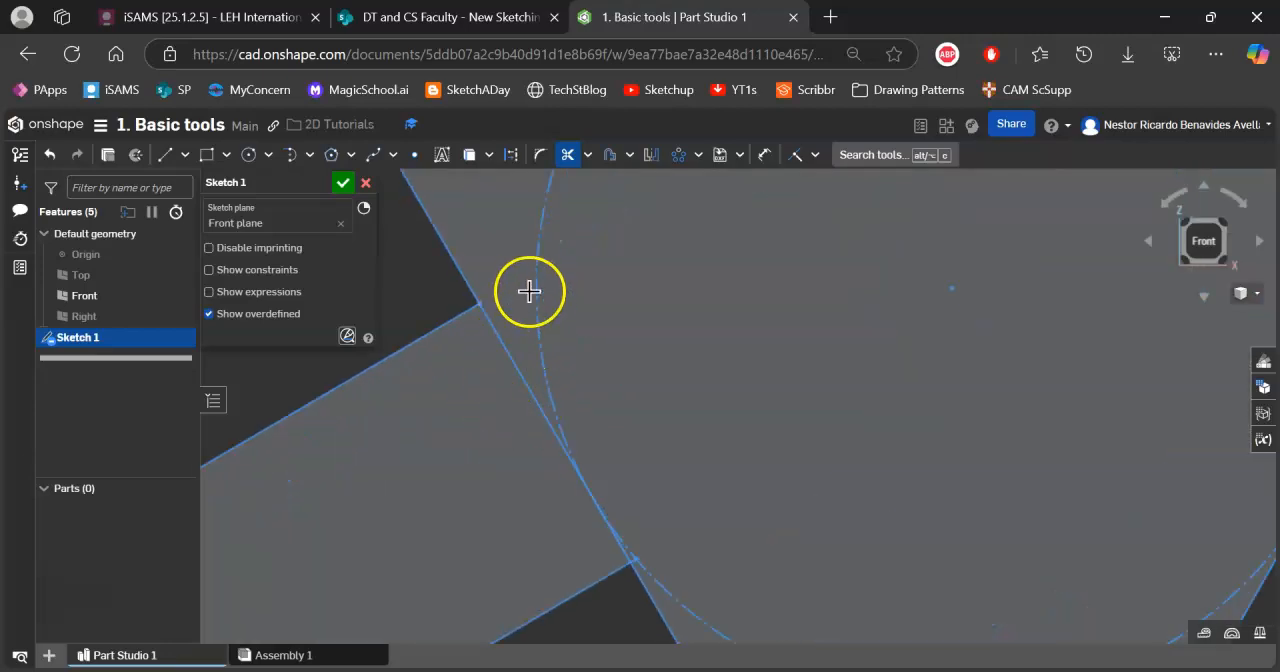
pyautogui.moveTo(501, 336); pyautogui.dragTo(571, 338, button='middle')
pyautogui.scroll(-5, 765, 285)
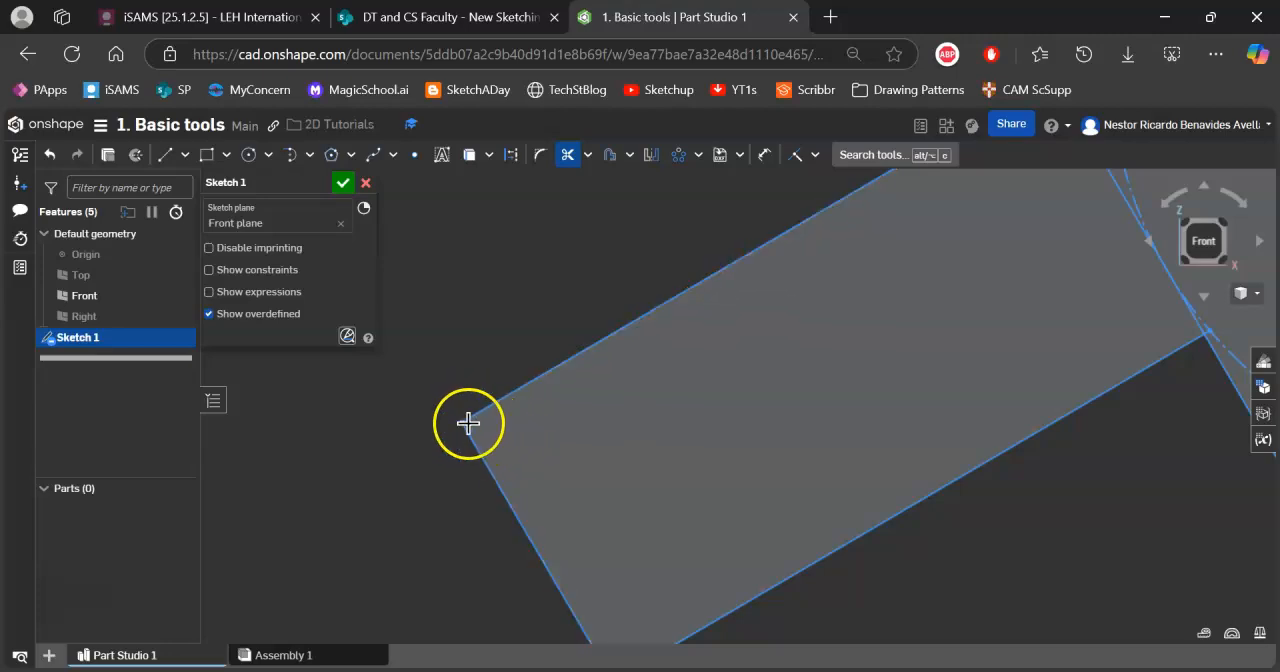
pyautogui.moveTo(459, 423); pyautogui.dragTo(466, 357, button='middle')
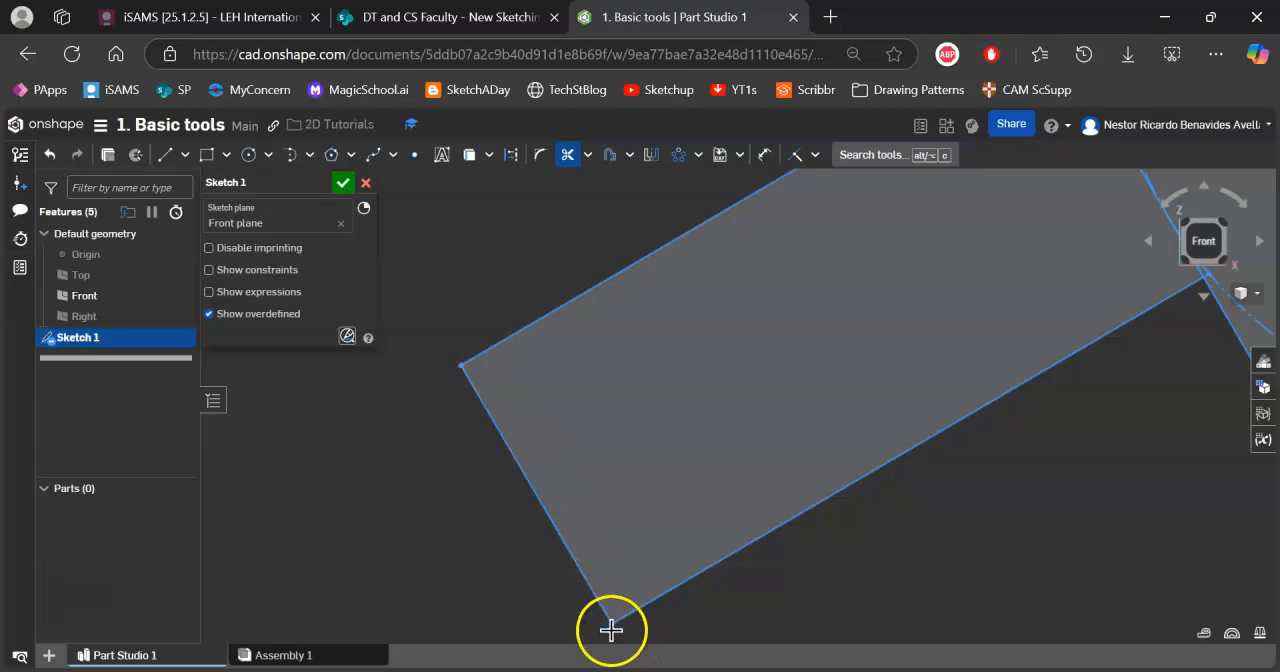
pyautogui.moveTo(782, 360)
pyautogui.mouseDown(button='middle')
pyautogui.moveTo(286, 423)
pyautogui.moveTo(508, 457)
pyautogui.mouseUp(button='middle')
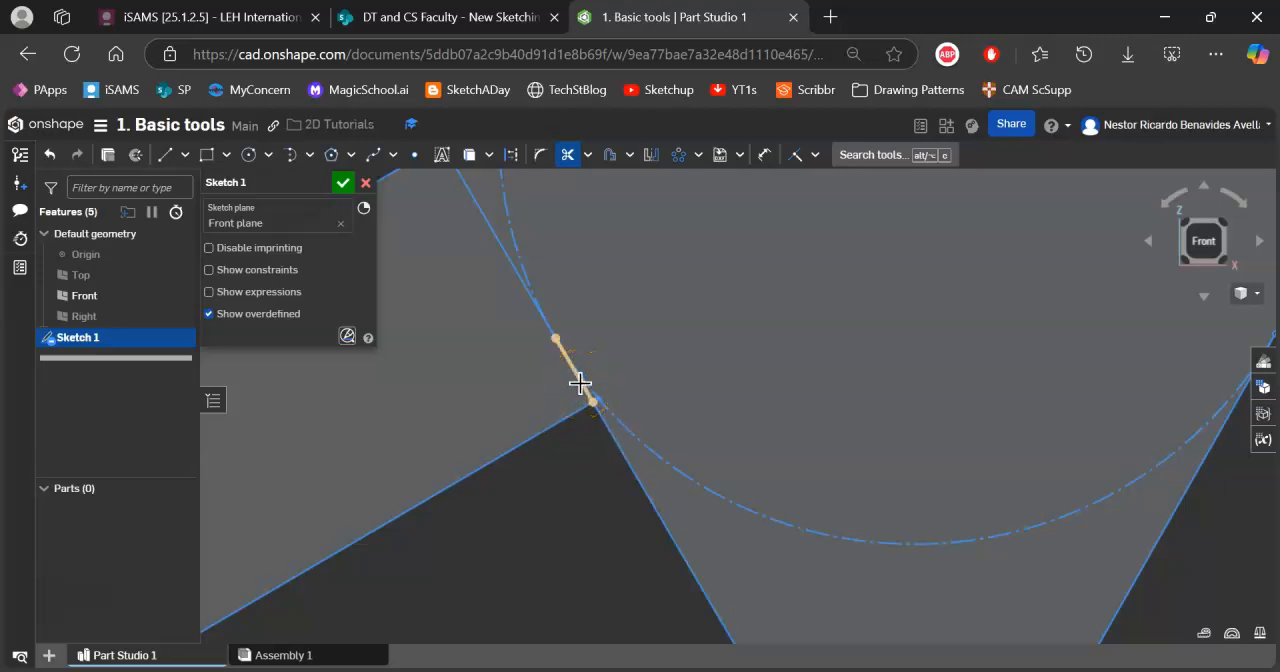
pyautogui.moveTo(580, 383); pyautogui.dragTo(556, 383)
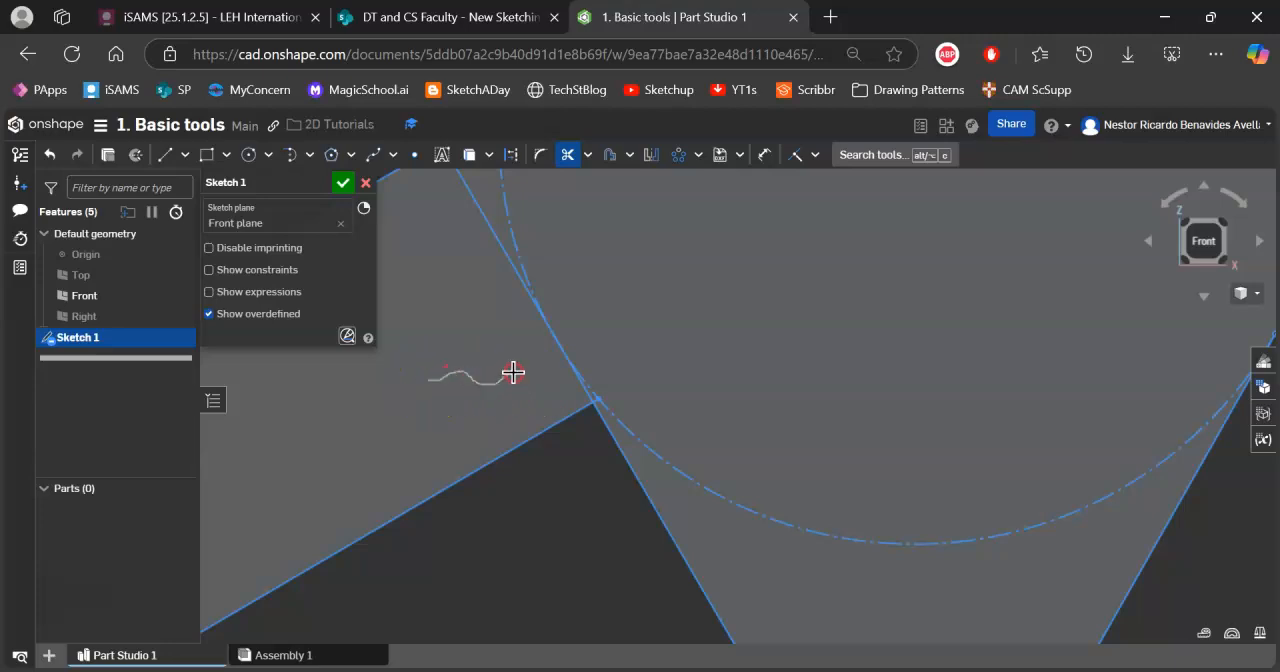
pyautogui.click(571, 360)
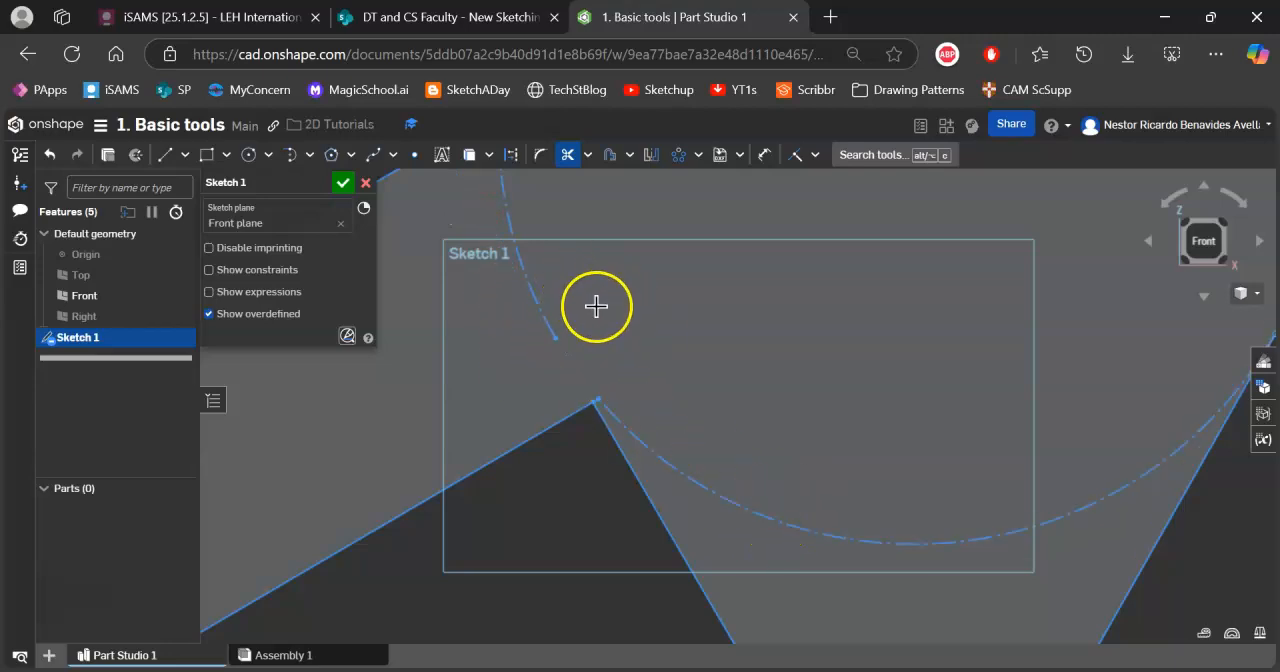
pyautogui.click(794, 527)
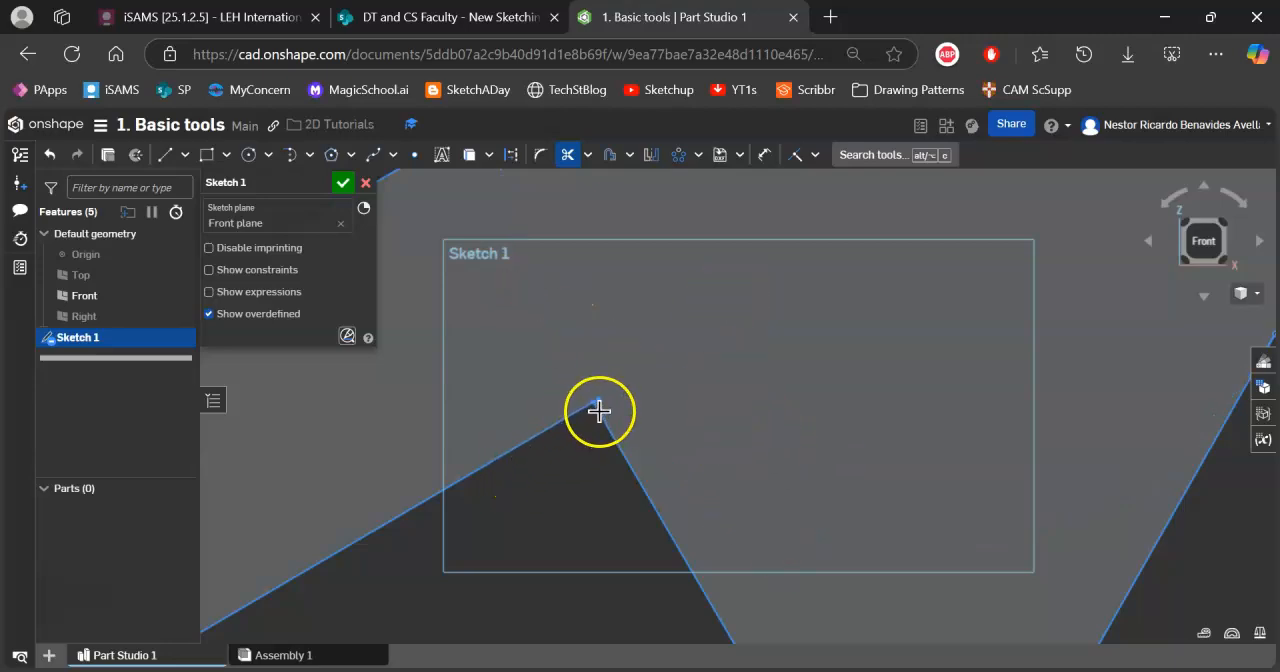
# Trim the short overhang of the arm's lower line where it extends past the triangle's edge.
pyautogui.scroll(-3, 597, 409)
pyautogui.scroll(3, 599, 408)
pyautogui.scroll(5, 599, 408)
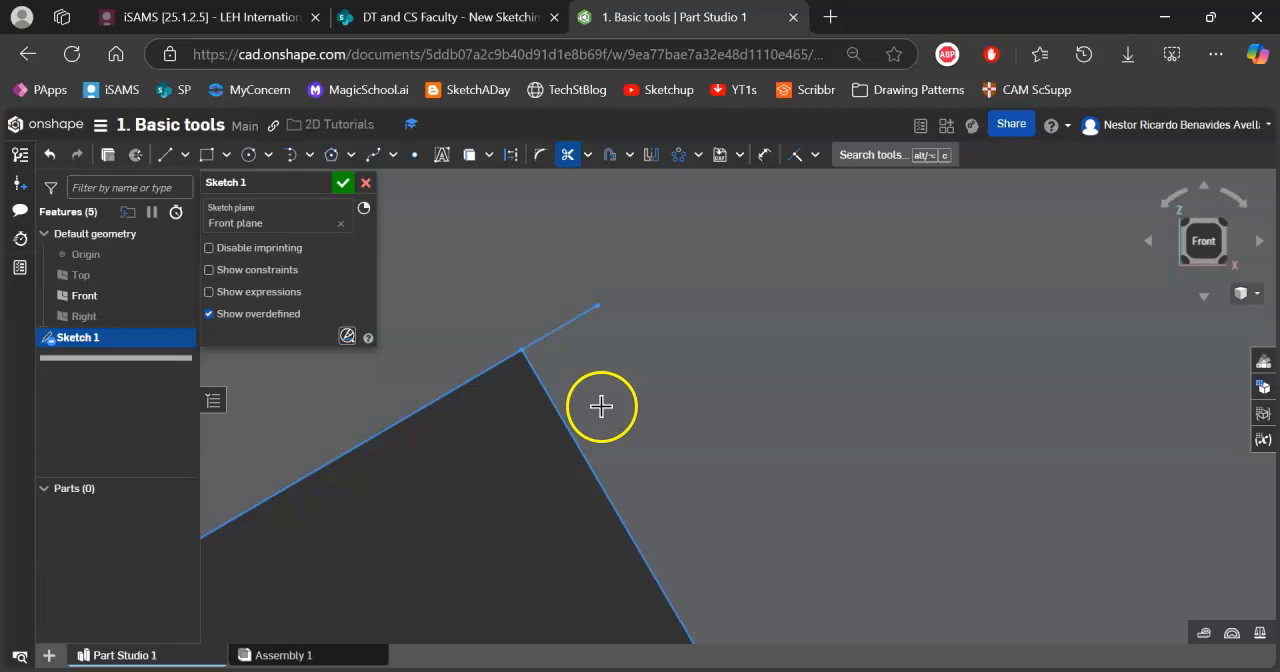
pyautogui.click(558, 328)
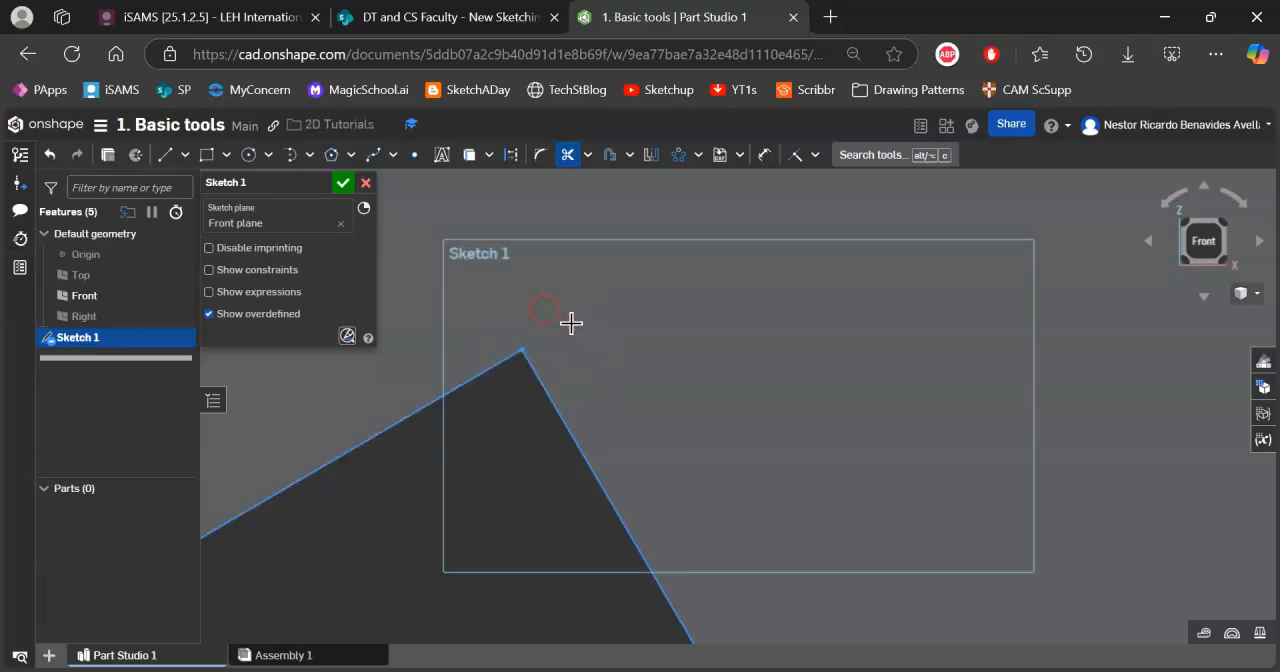
# Examine both junctions between the arm and the triangle for leftover line ends, and leave the Trim tool.
pyautogui.scroll(-4, 550, 317)
pyautogui.moveTo(560, 277); pyautogui.dragTo(697, 606, button='middle')
pyautogui.scroll(-2, 529, 248)
pyautogui.moveTo(529, 248); pyautogui.dragTo(685, 485, button='middle')
pyautogui.scroll(-3, 555, 274)
pyautogui.scroll(5, 555, 274)
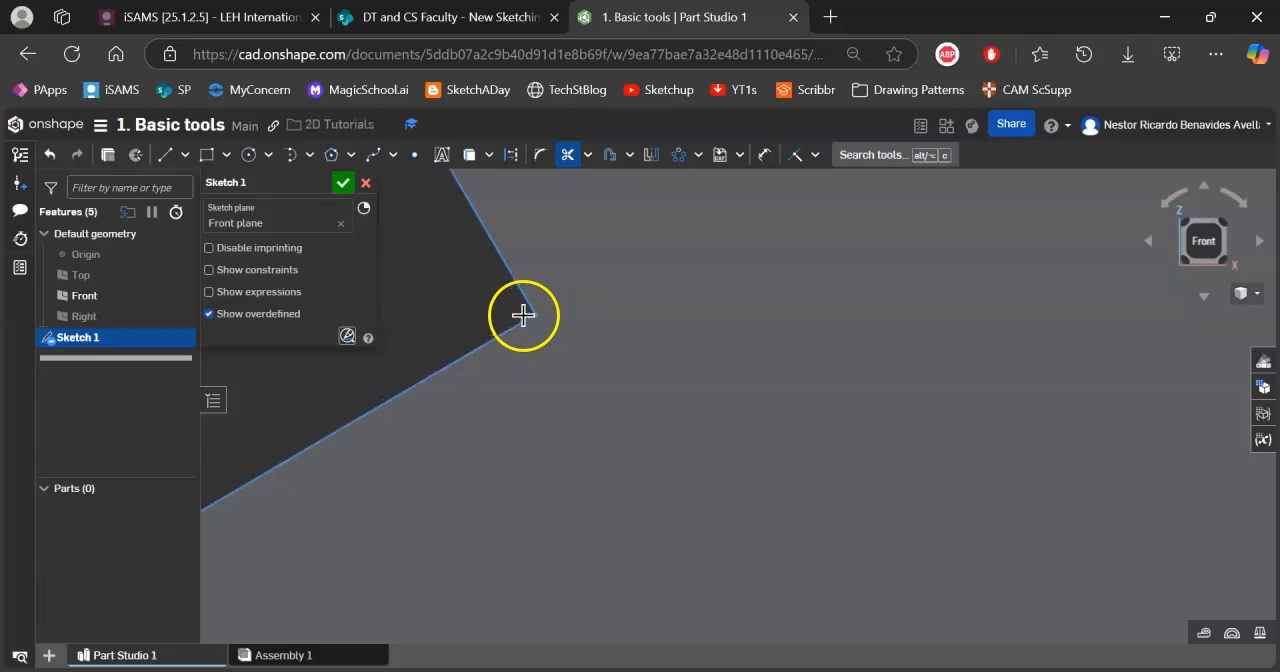
pyautogui.scroll(-10, 636, 347)
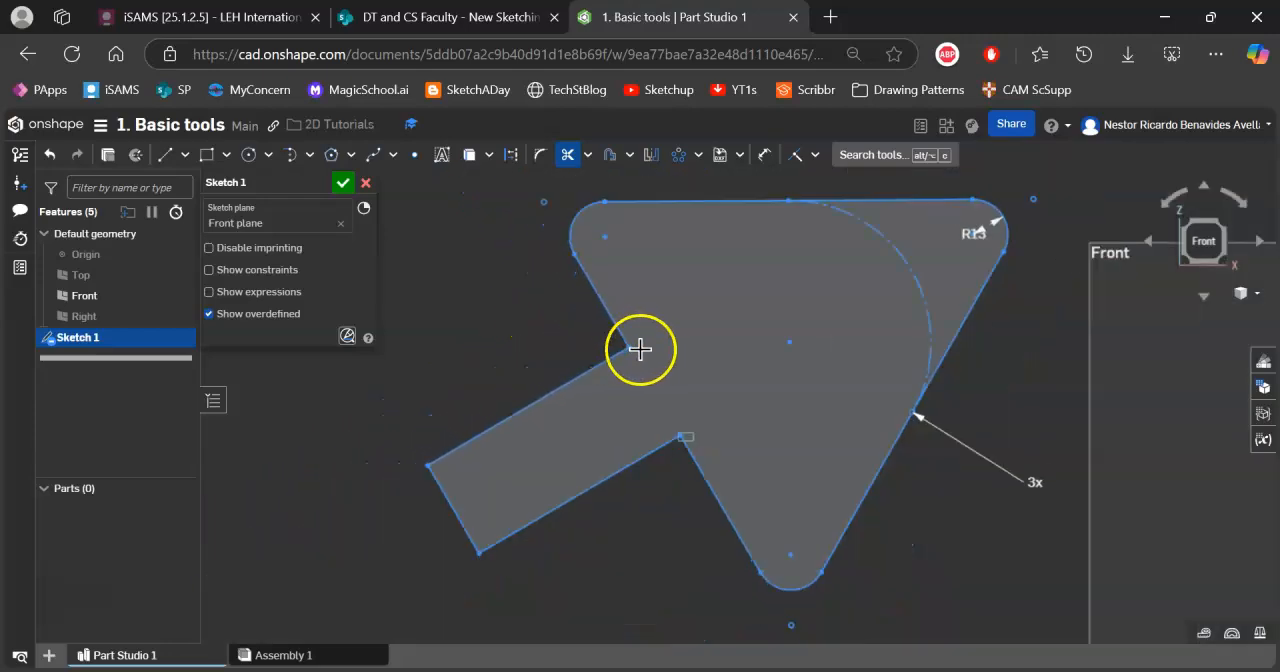
pyautogui.moveTo(734, 330); pyautogui.dragTo(611, 345, button='middle')
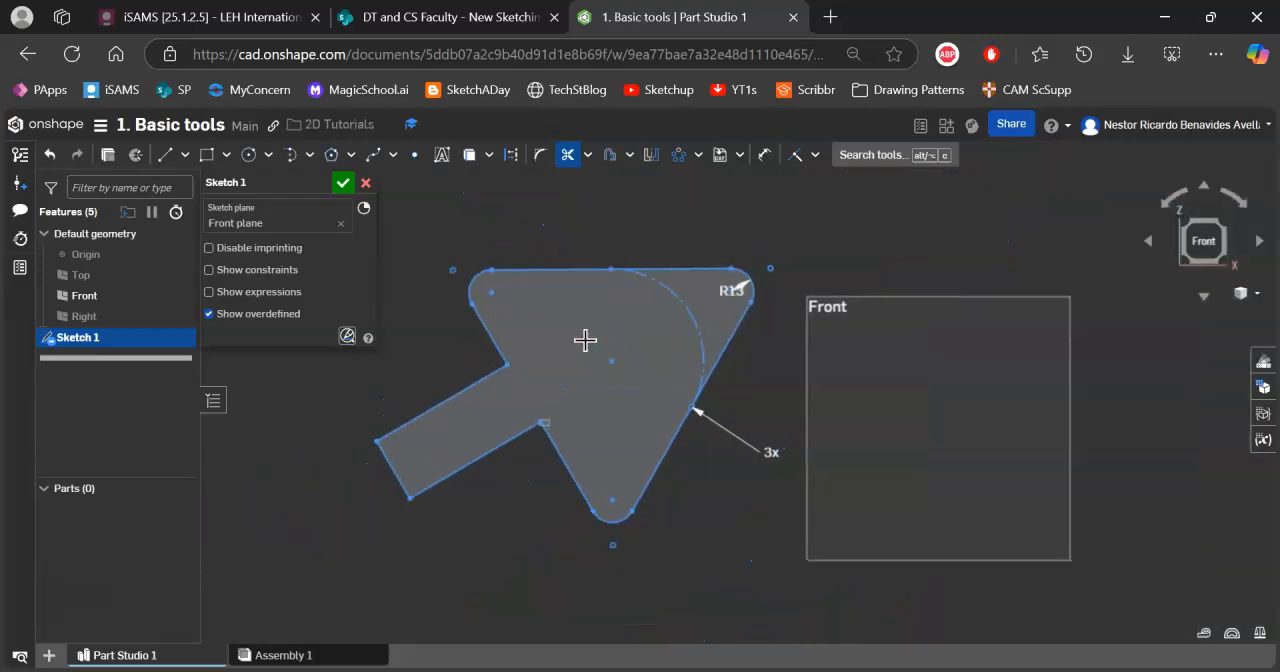
pyautogui.click(566, 155)
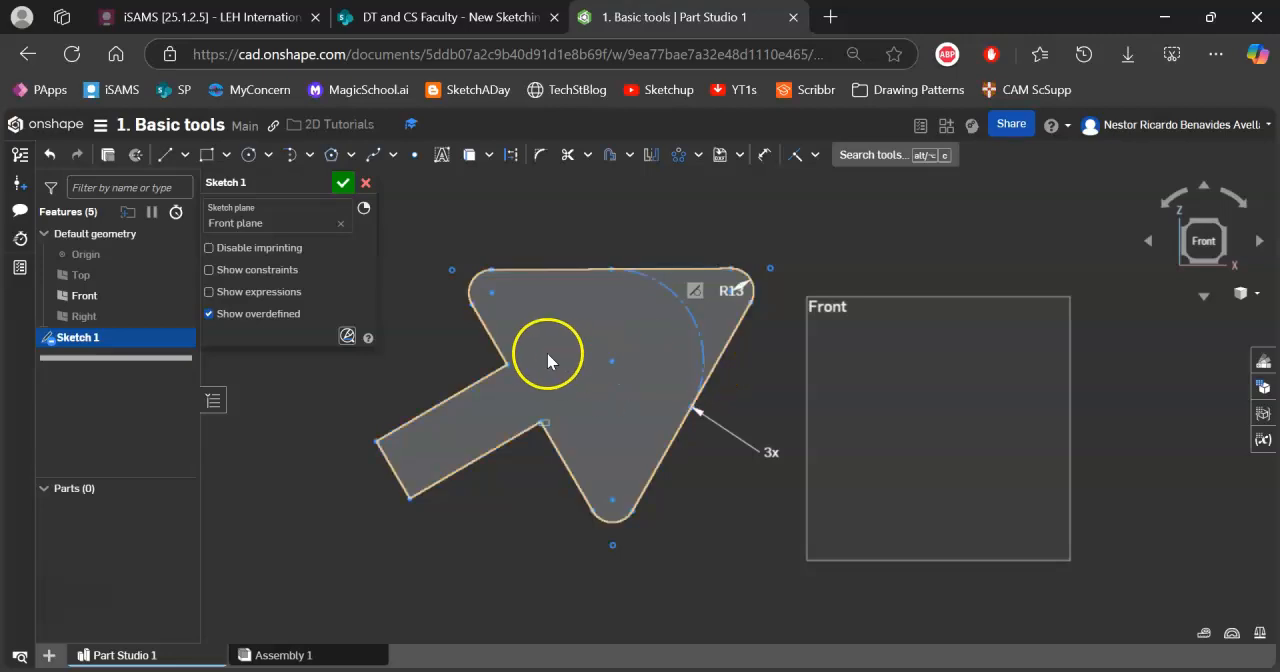
# Place a sketch point near the centre of the Front plane outline.
pyautogui.click(413, 158)
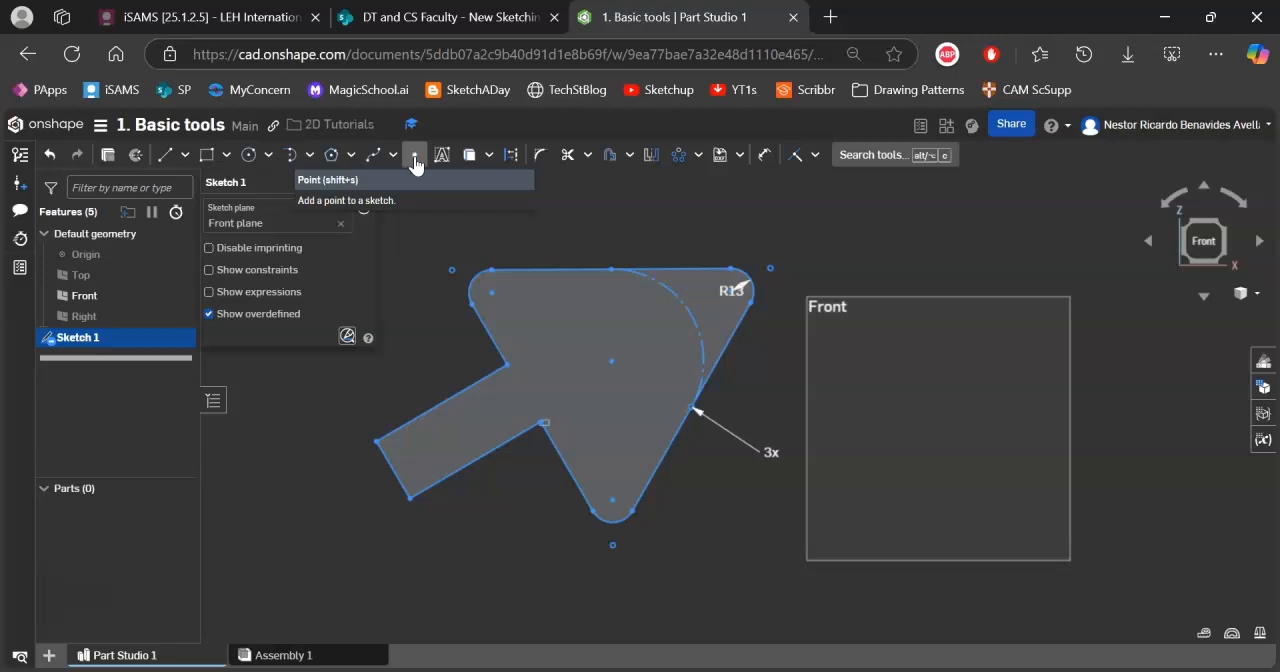
pyautogui.click(415, 160)
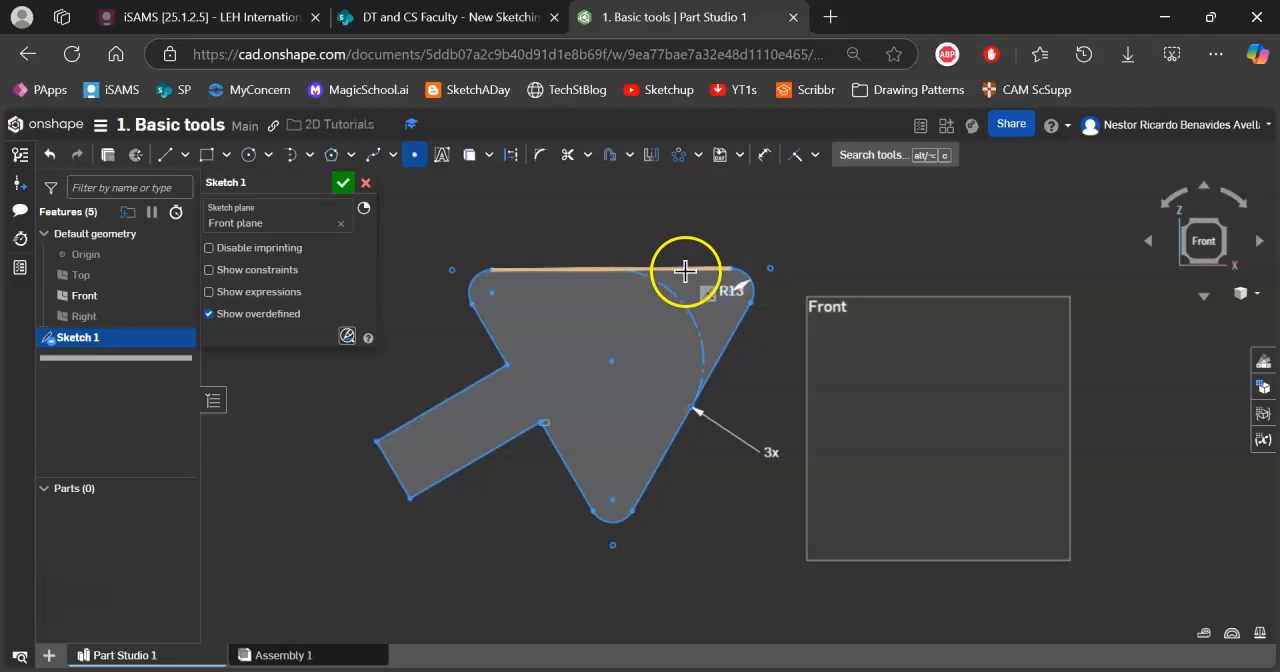
pyautogui.moveTo(854, 277)
pyautogui.mouseDown(button='middle')
pyautogui.moveTo(551, 373)
pyautogui.moveTo(711, 342)
pyautogui.moveTo(731, 286)
pyautogui.moveTo(715, 227)
pyautogui.moveTo(737, 217)
pyautogui.mouseUp(button='middle')
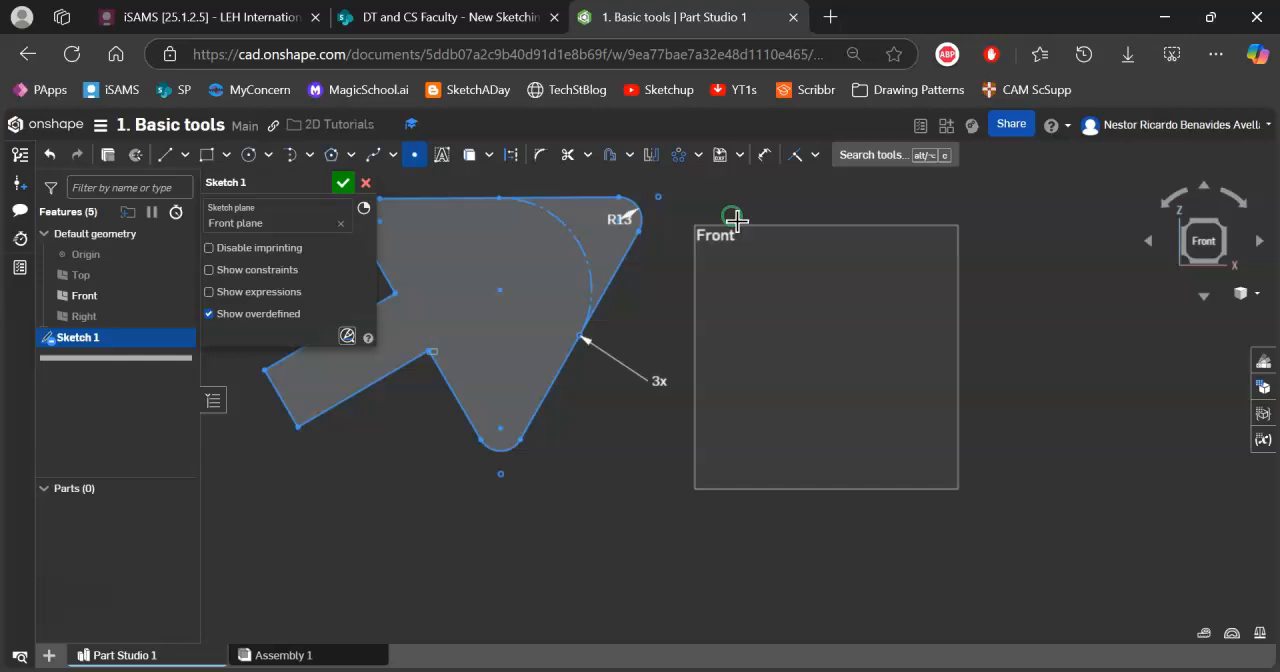
pyautogui.click(821, 347)
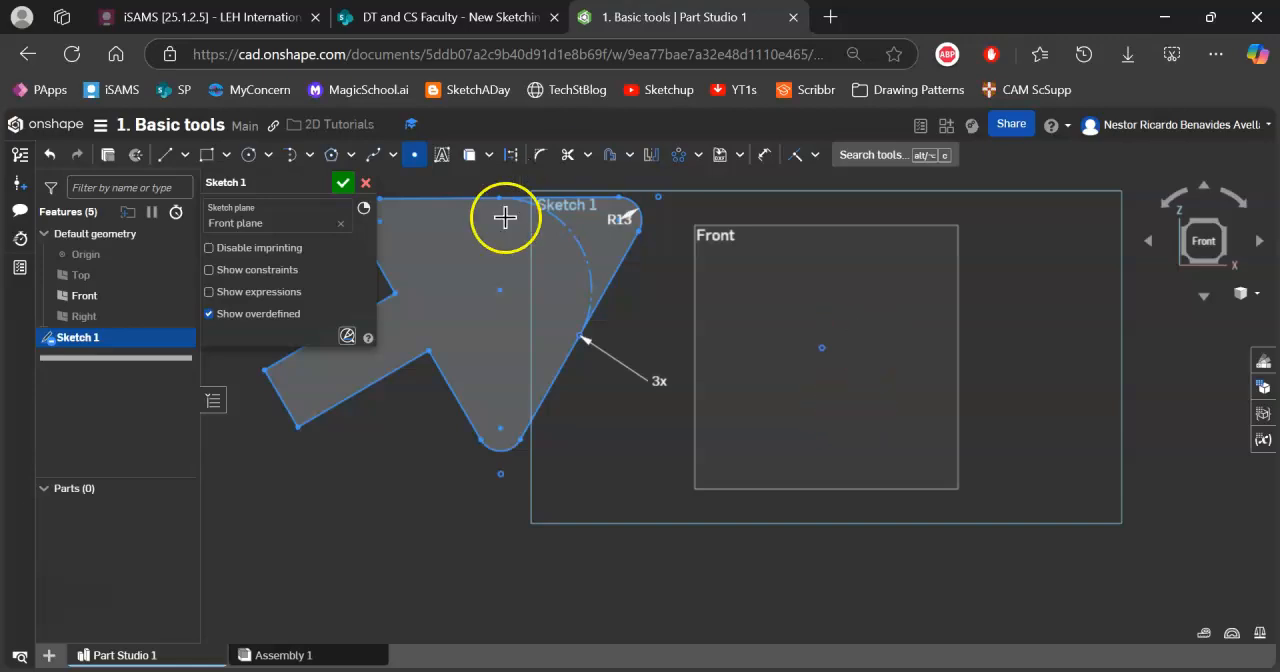
pyautogui.moveTo(677, 352); pyautogui.dragTo(877, 376, button='middle')
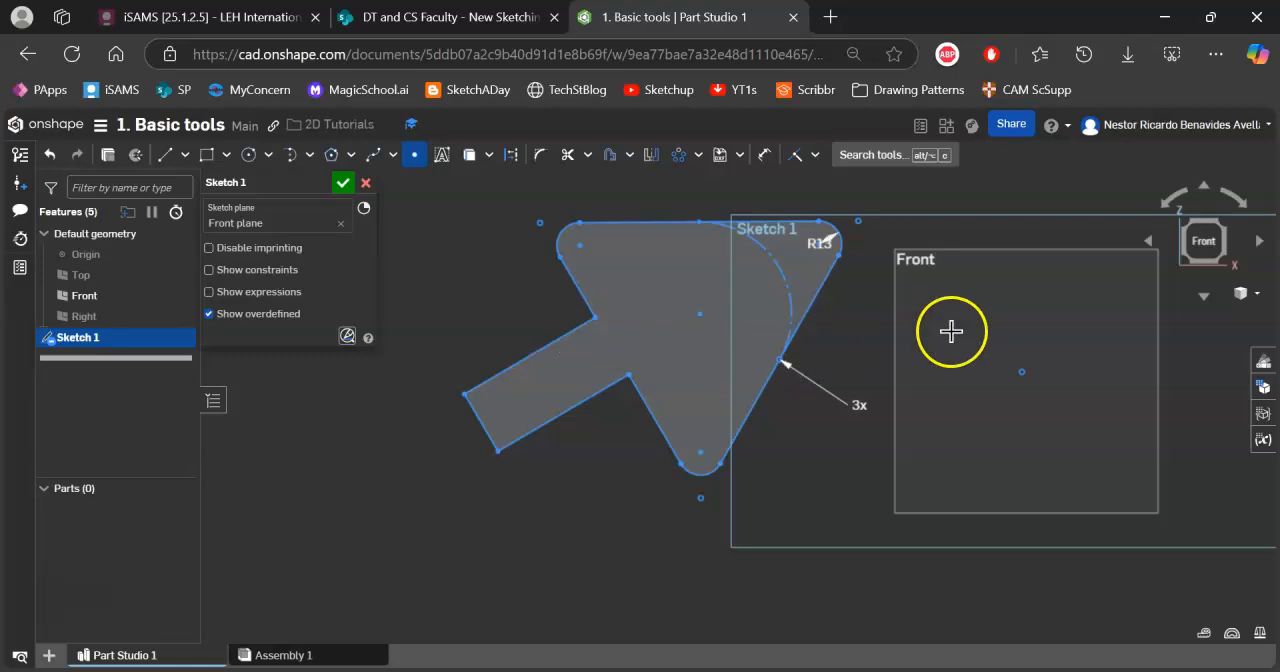
pyautogui.moveTo(951, 331); pyautogui.dragTo(828, 331, button='middle')
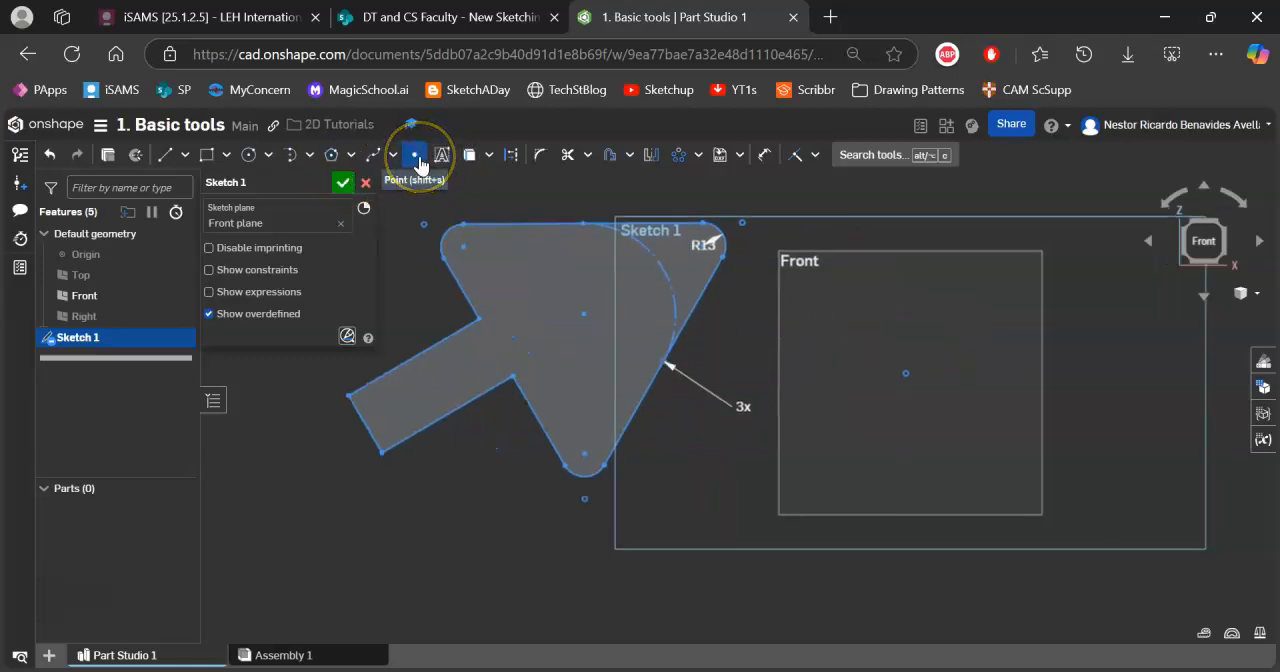
# Draw a circle about 65 mm in diameter in the empty area below the trimmed triangle shape.
pyautogui.click(698, 158)
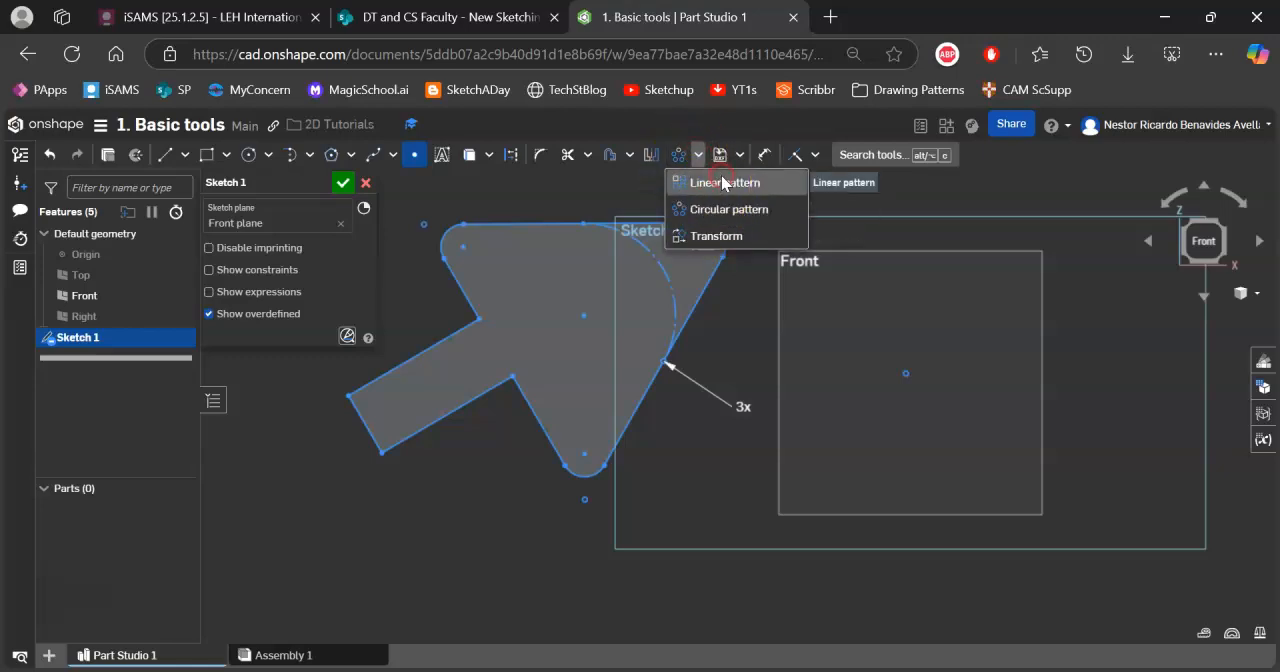
pyautogui.click(724, 183)
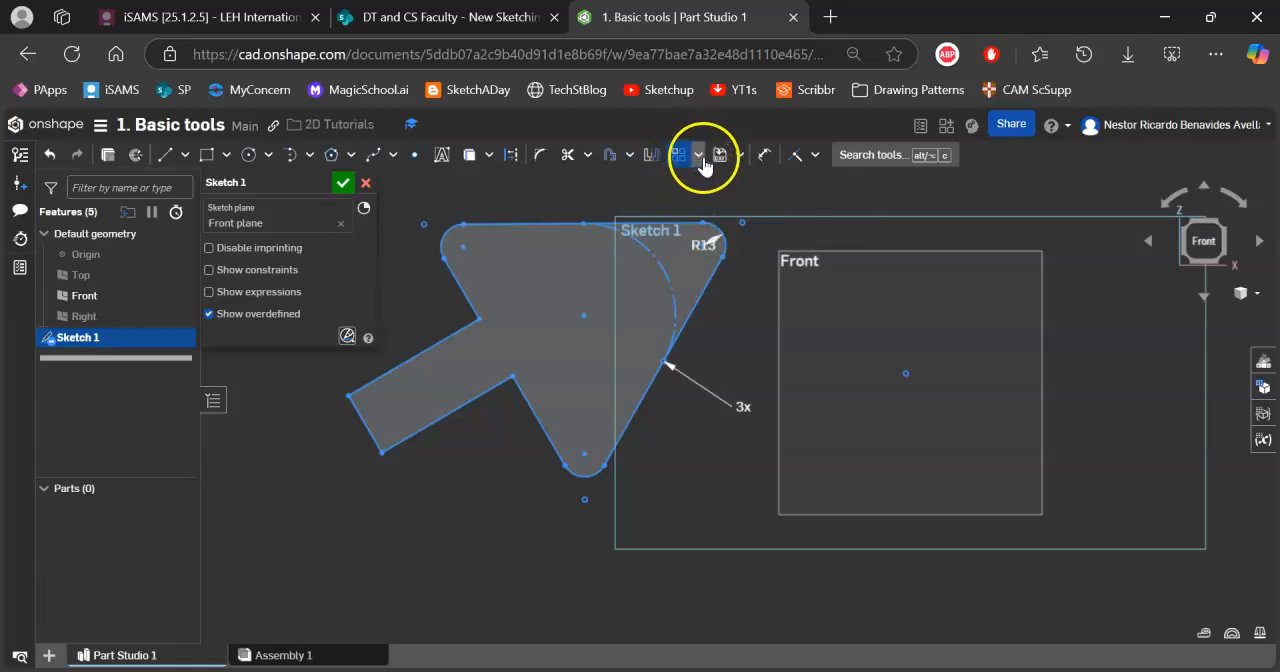
pyautogui.click(249, 158)
pyautogui.moveTo(655, 430); pyautogui.dragTo(850, 86, button='middle')
pyautogui.scroll(5, 791, 359)
pyautogui.click(685, 421)
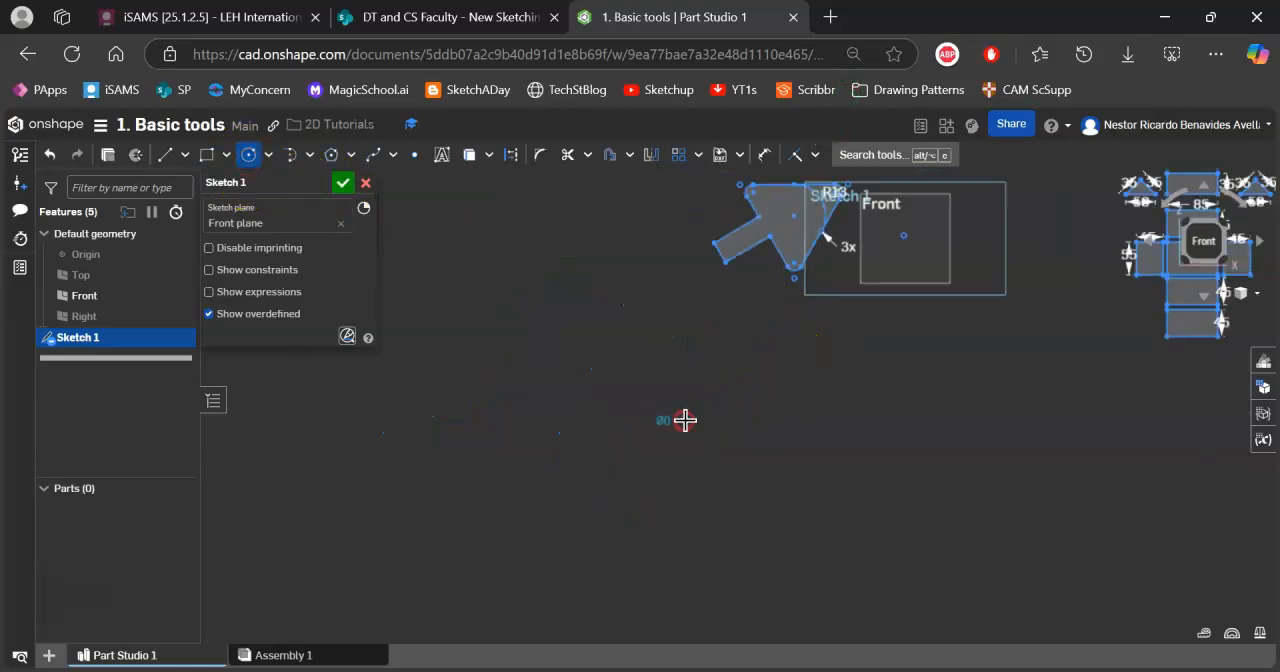
pyautogui.scroll(6, 697, 419)
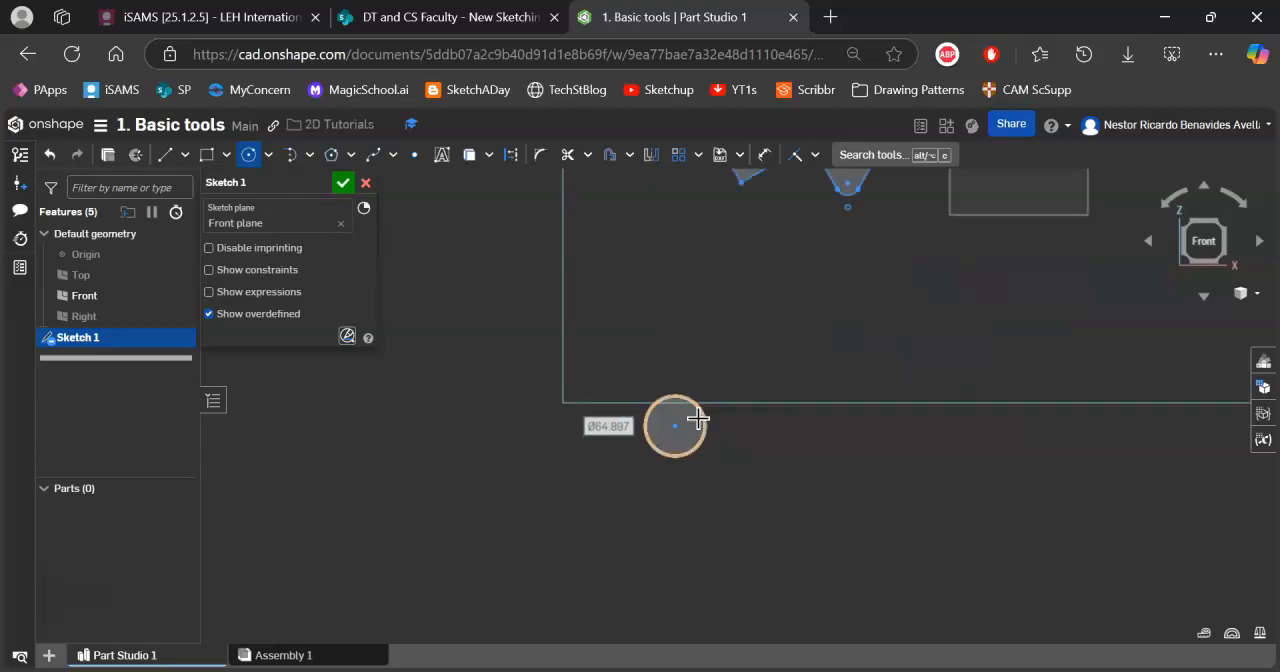
pyautogui.moveTo(720, 420); pyautogui.dragTo(680, 364, button='middle')
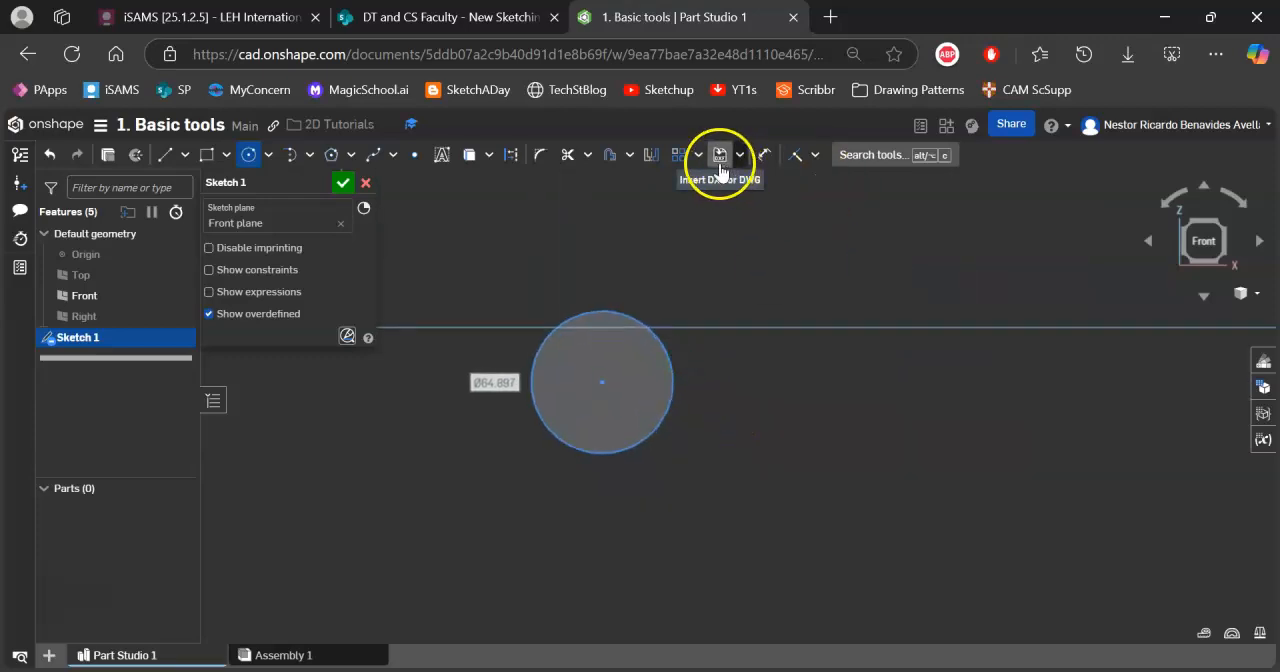
# Start a linear pattern of the circle and set its vertical instance count to 2.
pyautogui.click(681, 156)
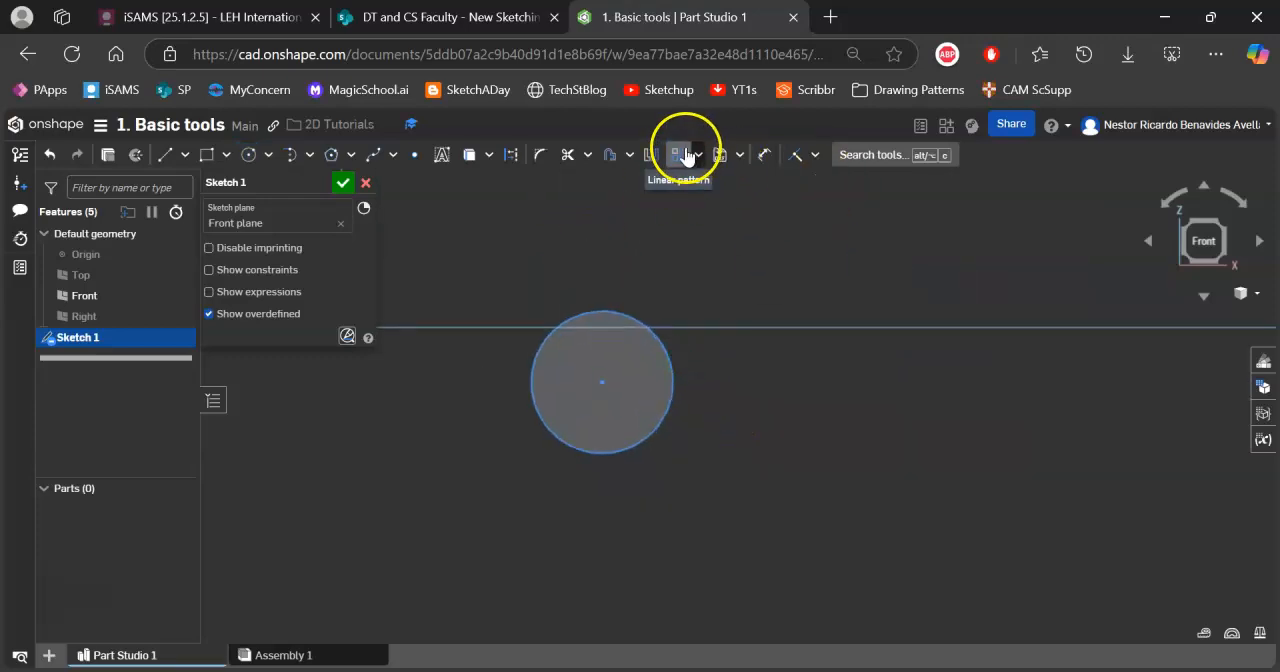
pyautogui.moveTo(501, 283); pyautogui.dragTo(727, 506)
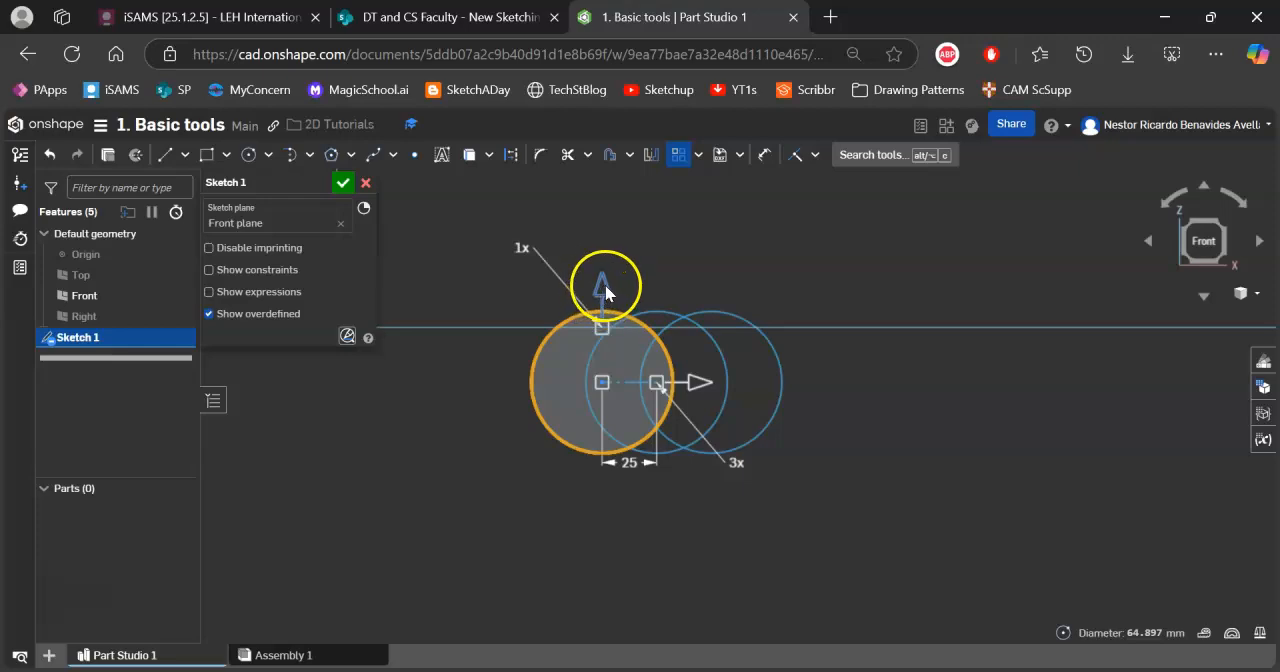
pyautogui.click(521, 247)
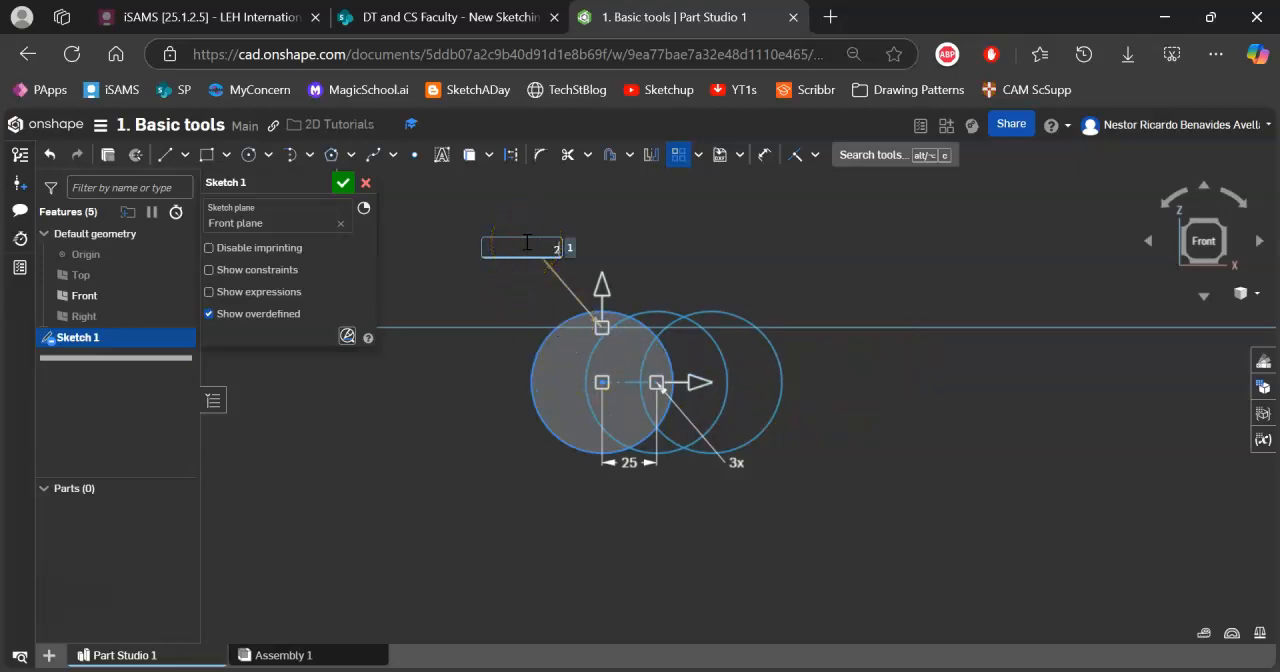
pyautogui.write('2')
pyautogui.press('Return')
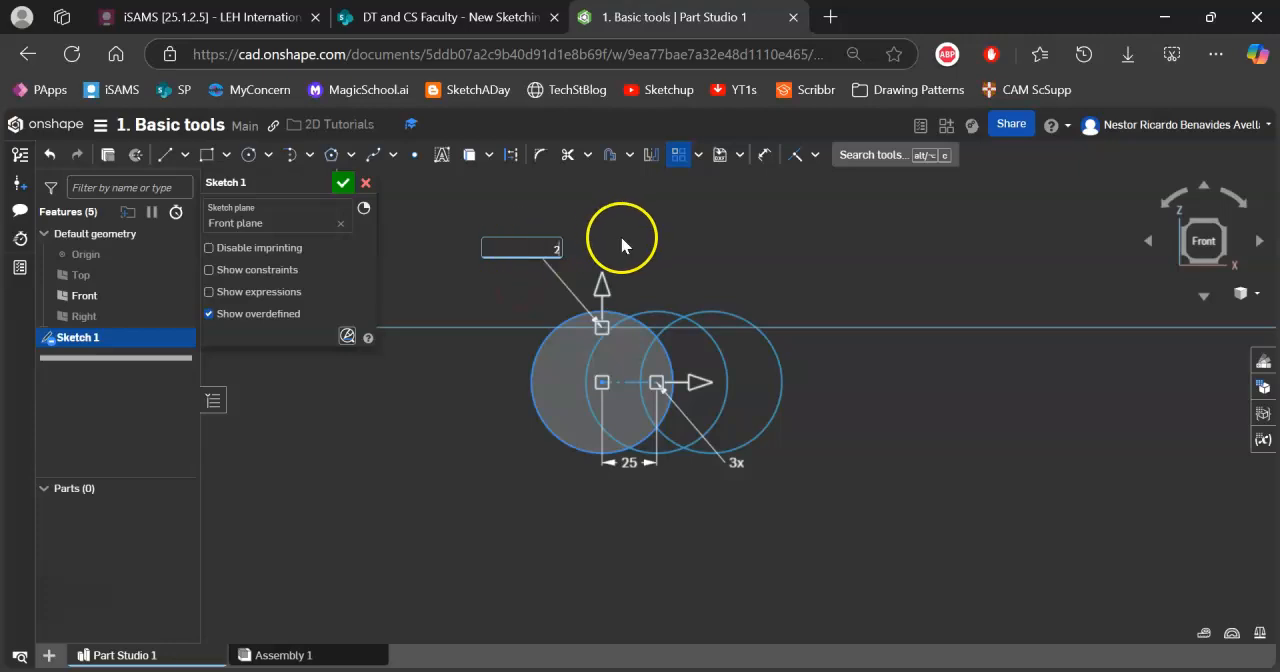
pyautogui.click(737, 463)
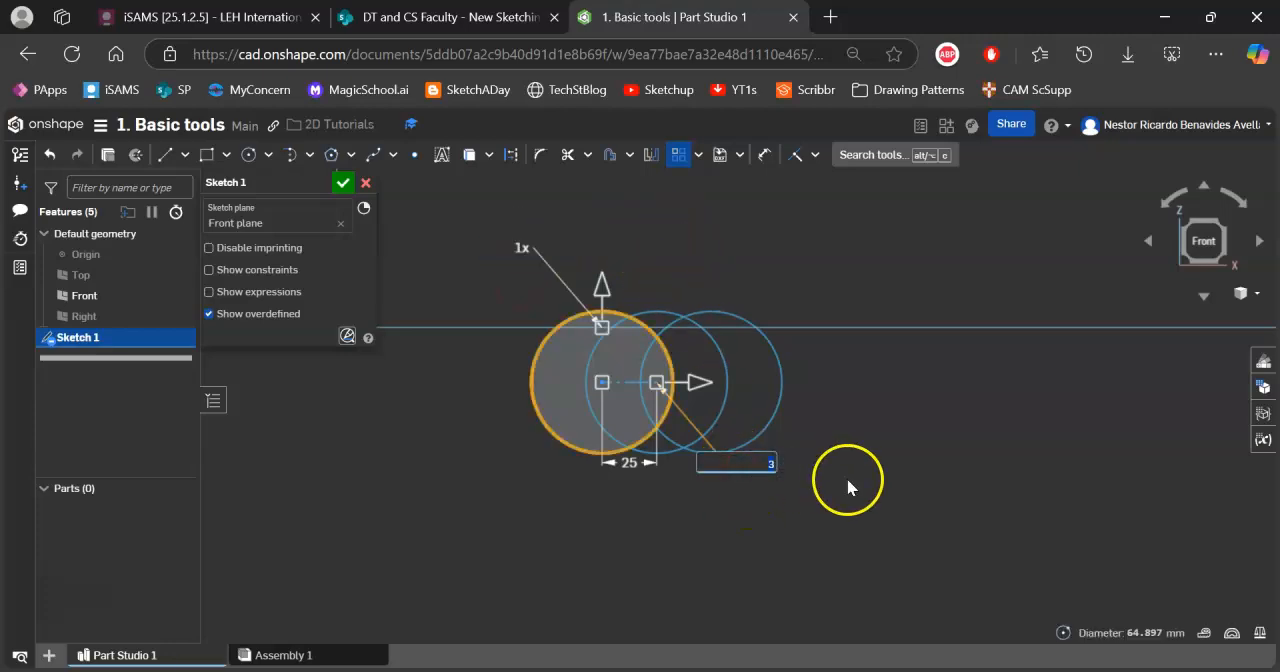
pyautogui.click(520, 246)
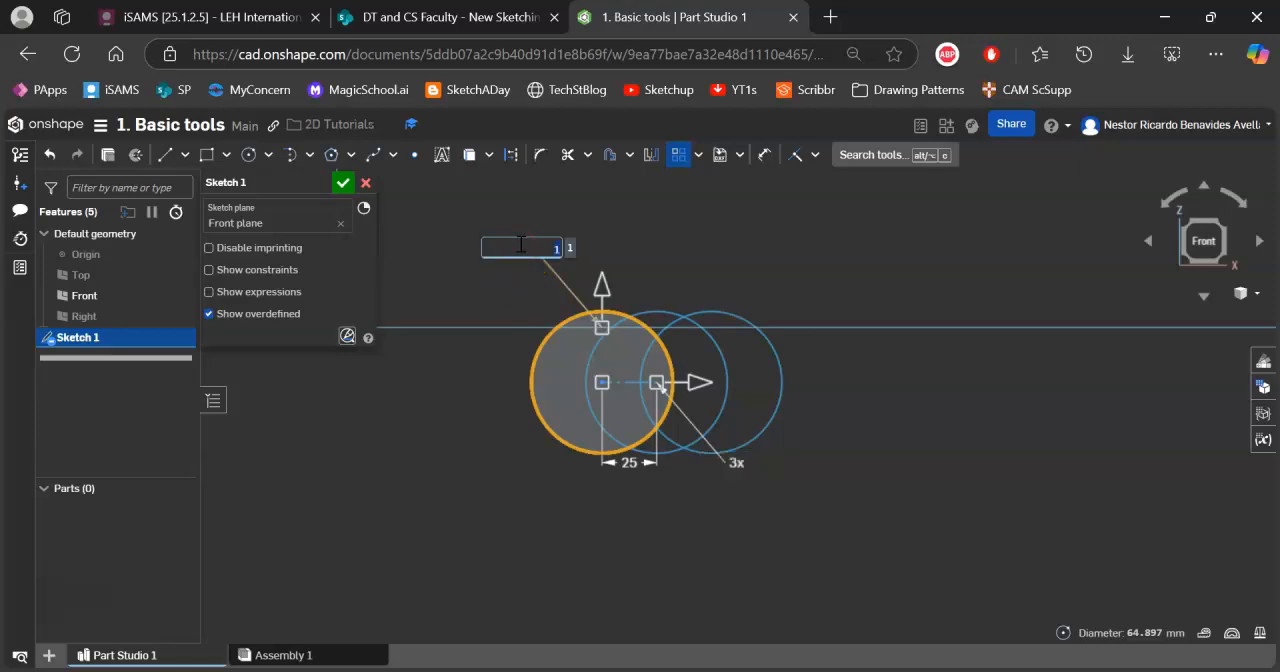
pyautogui.write('2')
pyautogui.press('Return')
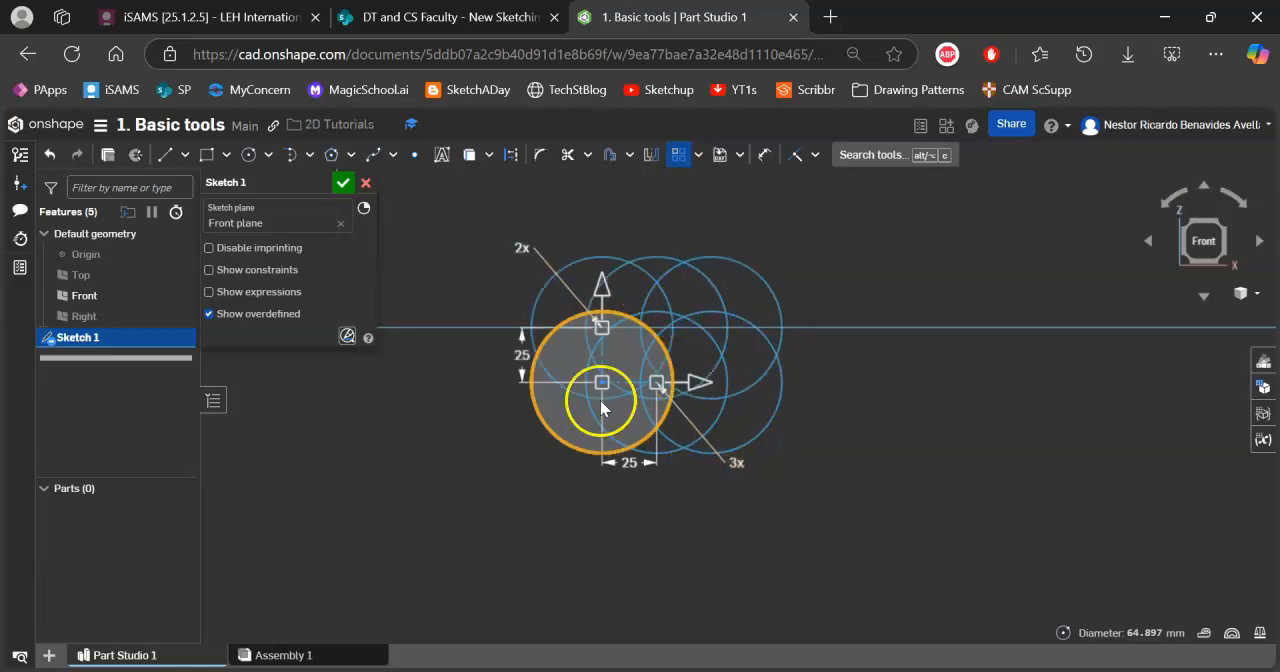
# Set the circle pattern's horizontal instance count to 4.
pyautogui.click(736, 464)
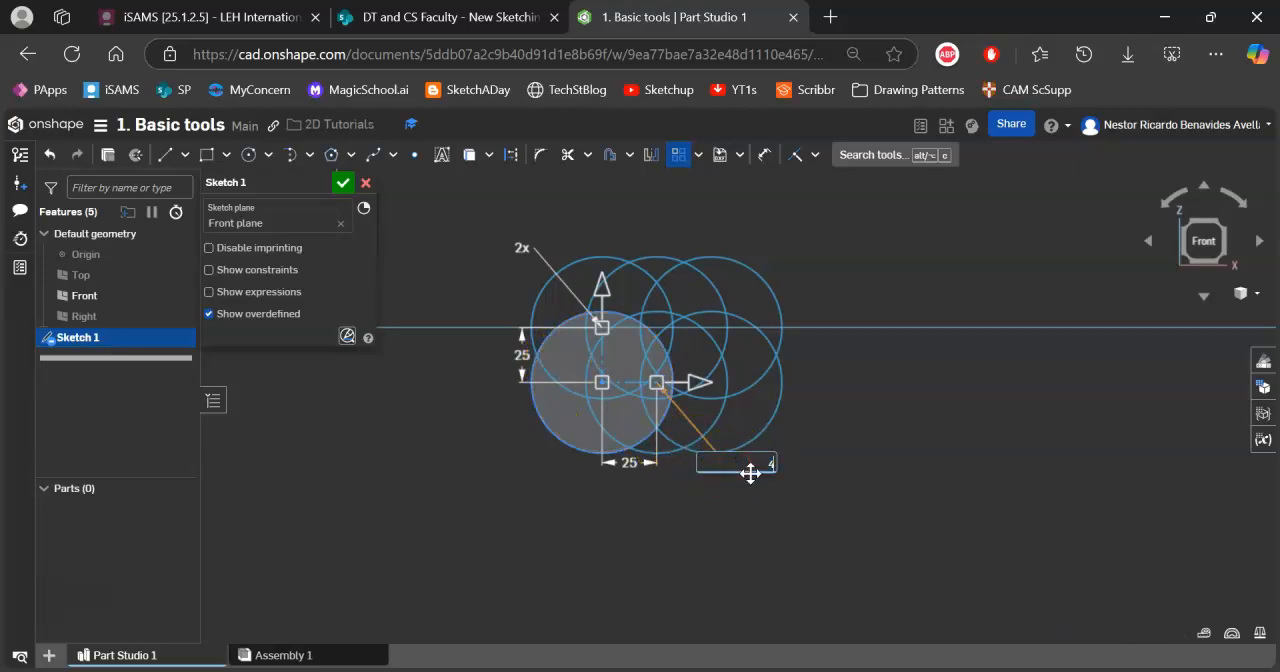
pyautogui.write('4')
pyautogui.press('Return')
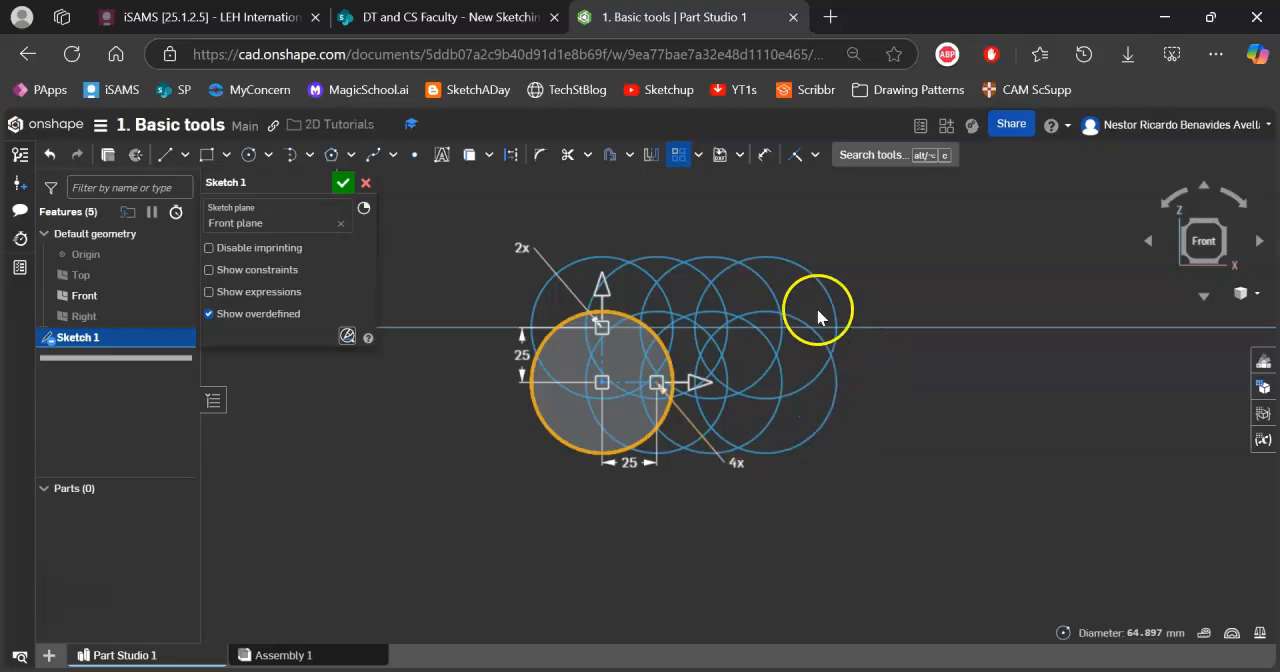
# Space the patterned circles 72 mm apart horizontally and 71 mm apart vertically, and finish the linear pattern.
pyautogui.moveTo(701, 382); pyautogui.dragTo(802, 383)
pyautogui.click(720, 478)
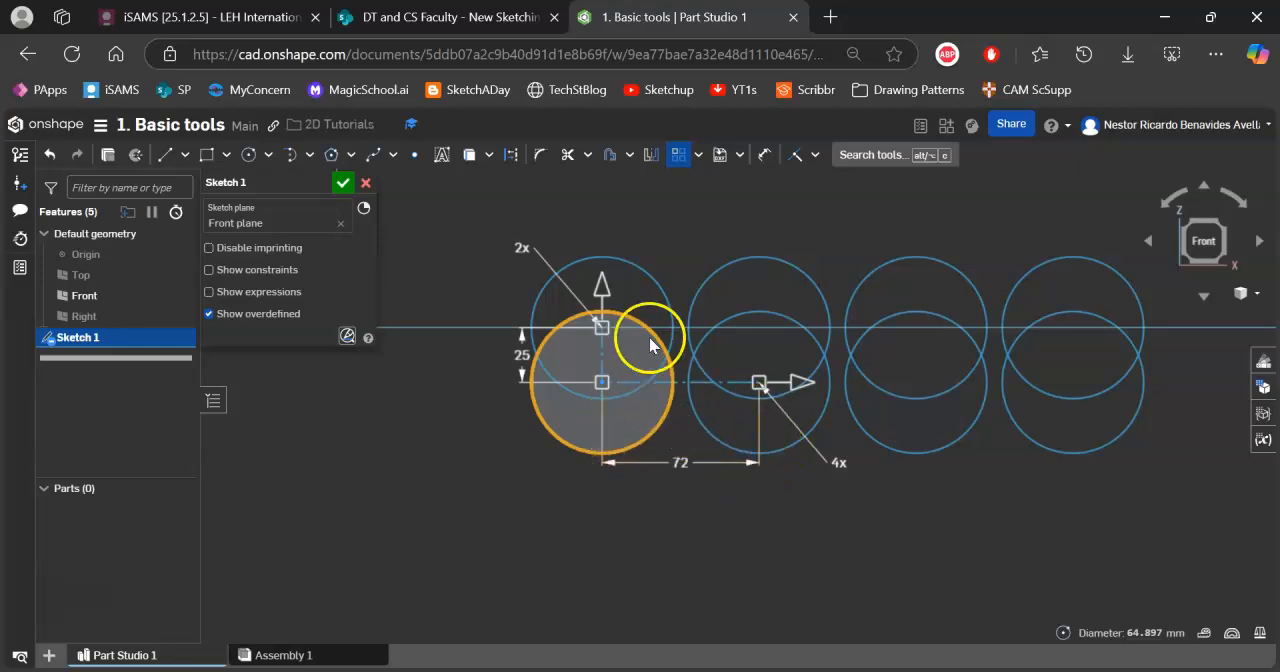
pyautogui.moveTo(610, 291); pyautogui.dragTo(610, 192)
pyautogui.moveTo(932, 322)
pyautogui.mouseDown(button='middle')
pyautogui.moveTo(849, 359)
pyautogui.moveTo(789, 443)
pyautogui.moveTo(803, 446)
pyautogui.mouseUp(button='middle')
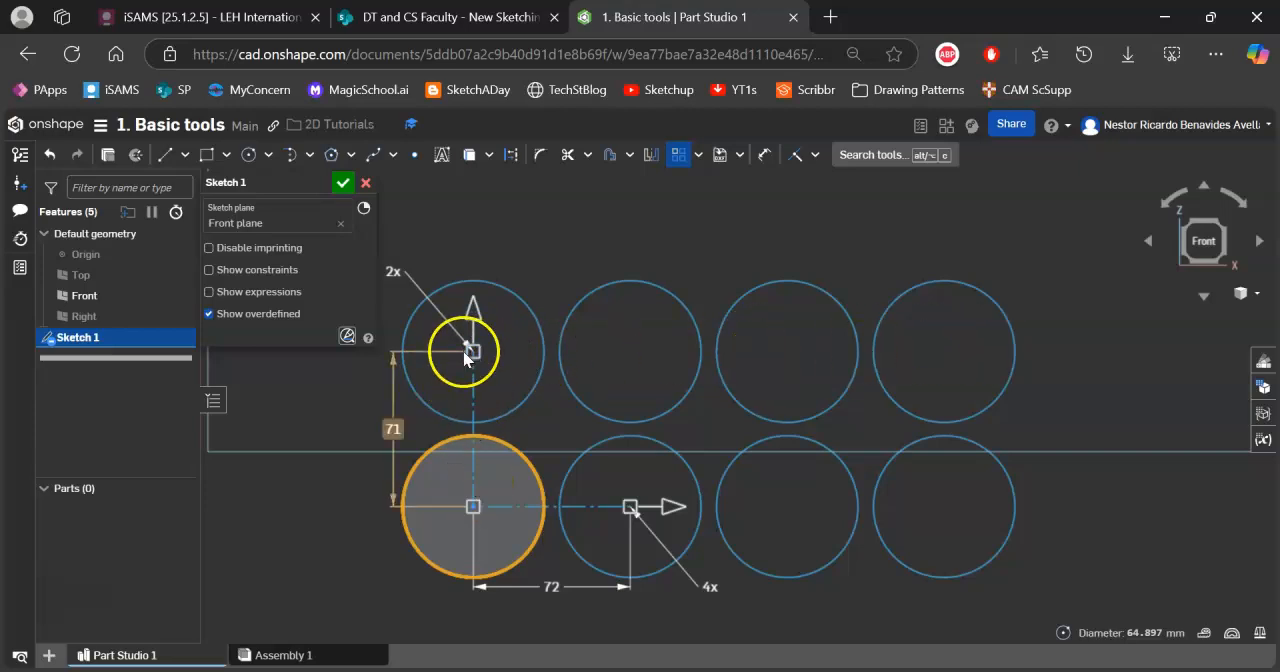
pyautogui.moveTo(768, 250)
pyautogui.mouseDown(button='middle')
pyautogui.moveTo(882, 266)
pyautogui.moveTo(926, 234)
pyautogui.mouseUp(button='middle')
pyautogui.scroll(3, 730, 471)
pyautogui.scroll(-5, 787, 470)
pyautogui.moveTo(949, 447); pyautogui.dragTo(912, 391, button='middle')
pyautogui.click(544, 437)
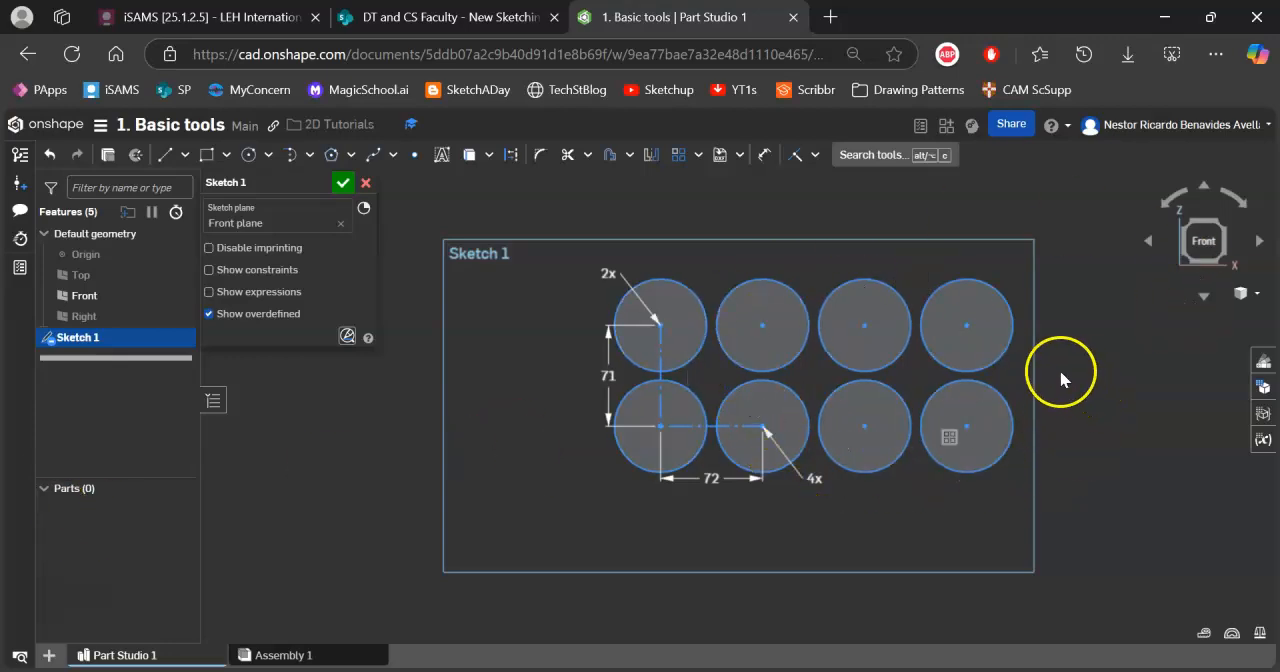
# Paste a copy of the circle into the empty area beside the circle pattern and accept its placement.
pyautogui.moveTo(1056, 378); pyautogui.dragTo(926, 262)
pyautogui.click(390, 478)
pyautogui.hotkey('ctrl', 'v')
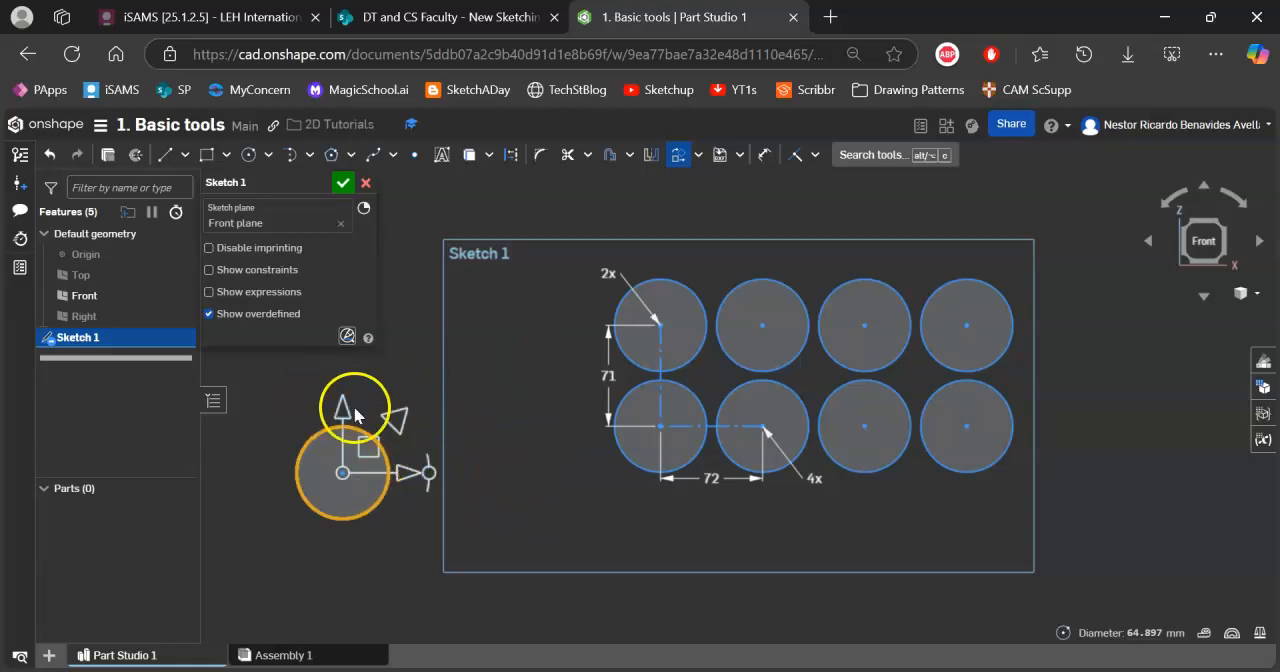
pyautogui.moveTo(423, 423); pyautogui.dragTo(461, 407, button='middle')
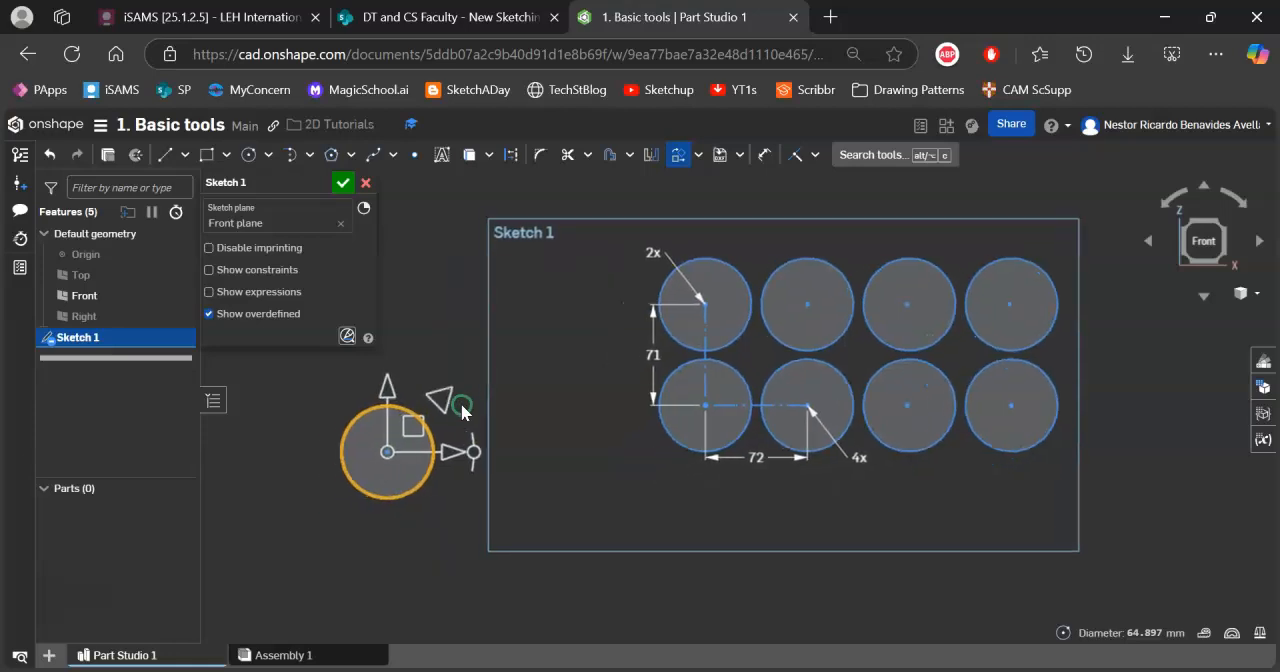
pyautogui.click(486, 302)
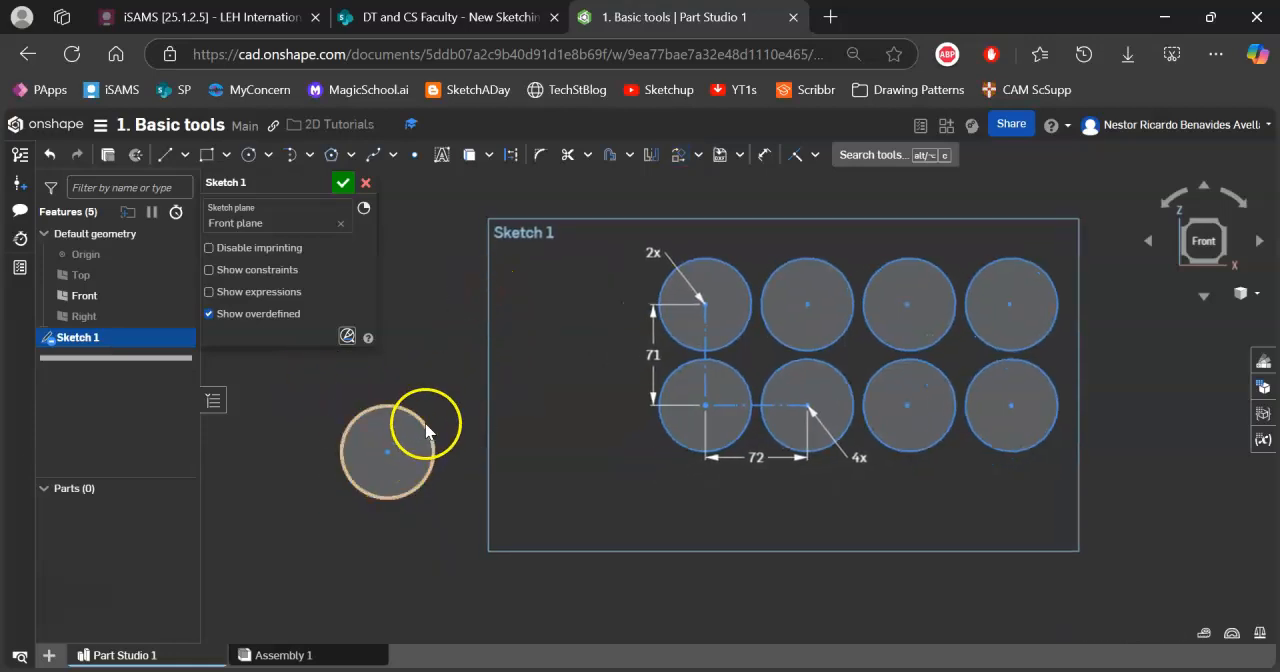
# Draw a slanted line about 48 mm long from the copied circle's centre to just outside its edge.
pyautogui.click(168, 157)
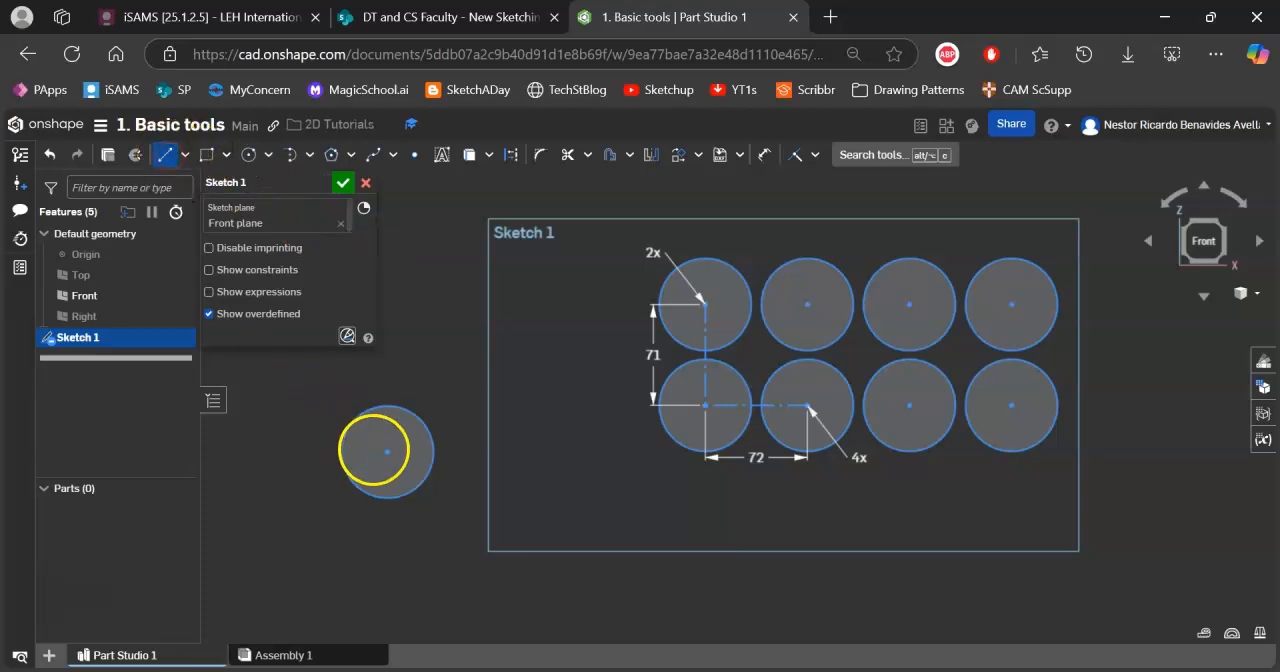
pyautogui.click(387, 452)
pyautogui.click(445, 415)
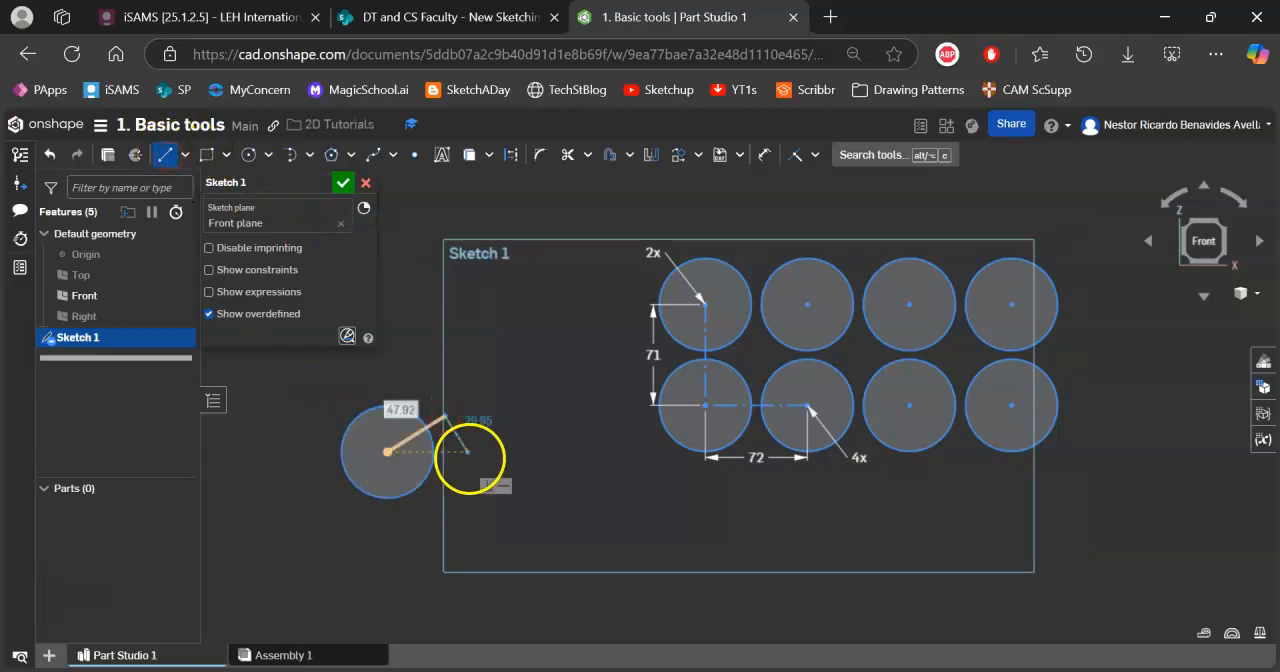
# Scale the copied circle and its line together by a factor of about 1.66 with Transform.
pyautogui.moveTo(313, 372); pyautogui.dragTo(470, 525)
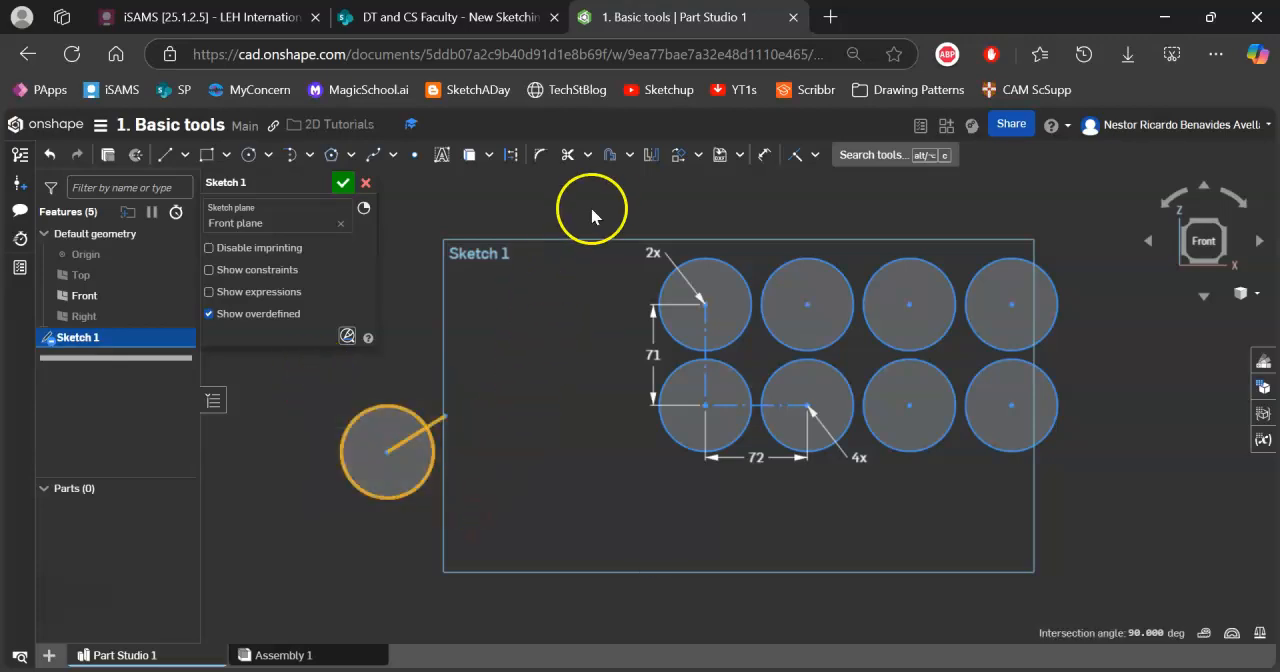
pyautogui.click(698, 154)
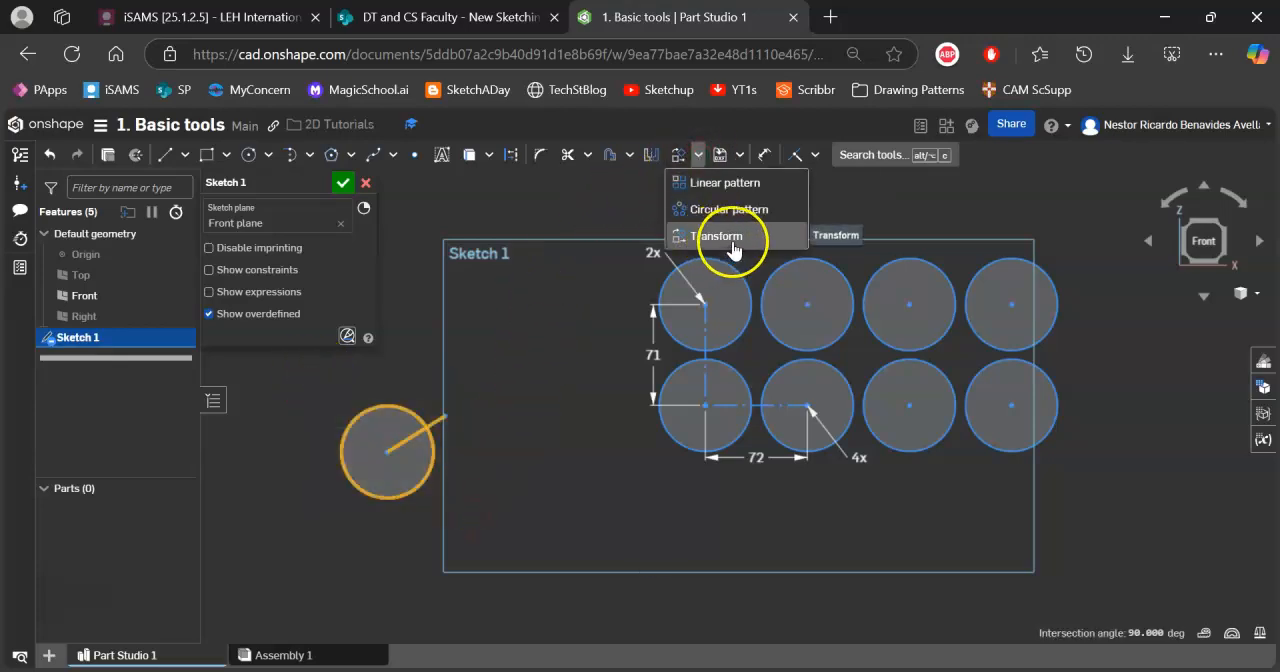
pyautogui.click(713, 236)
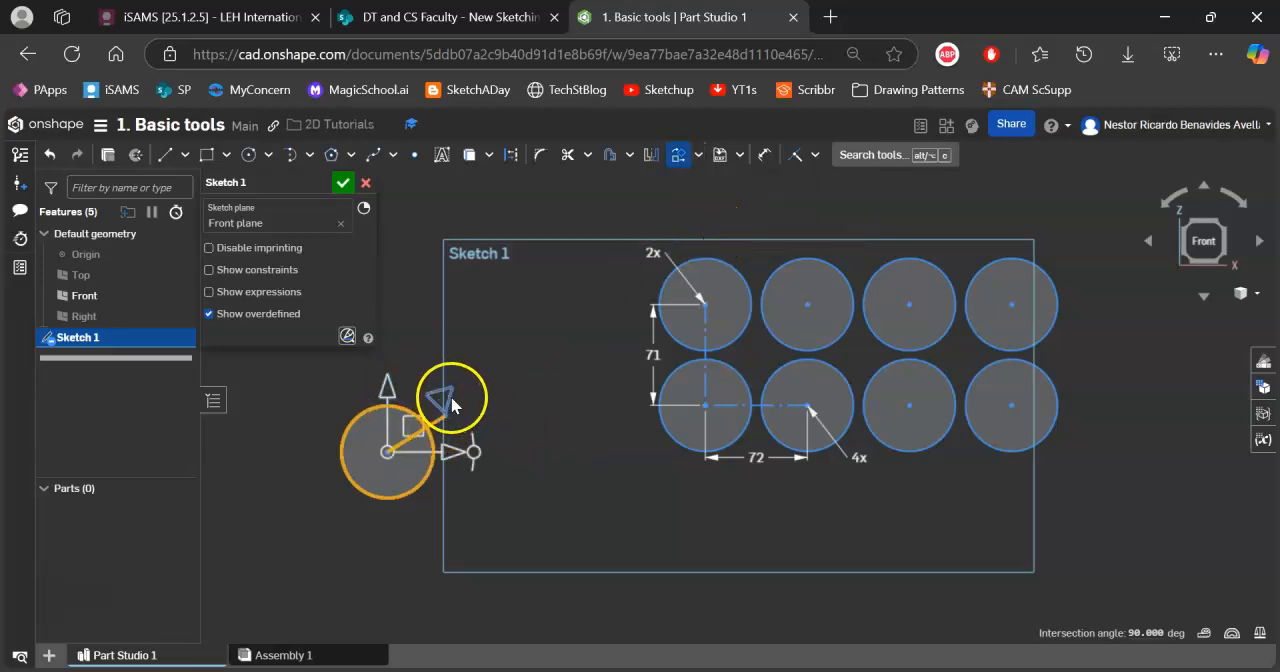
pyautogui.moveTo(451, 400); pyautogui.dragTo(496, 369)
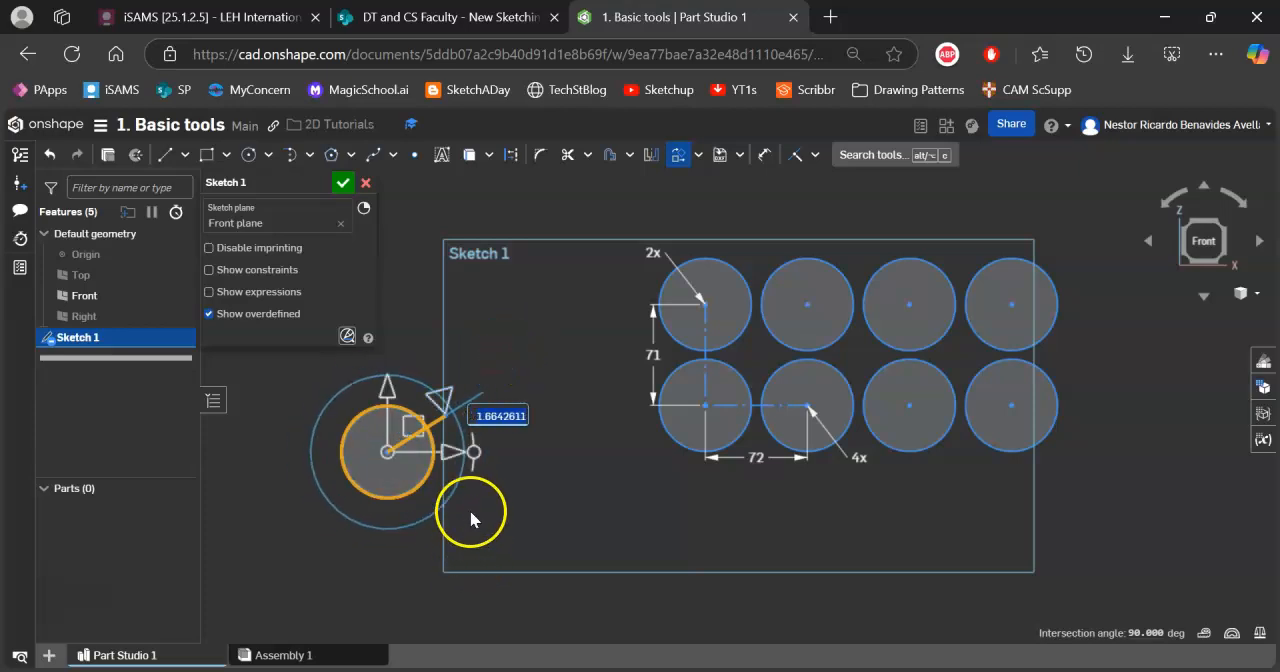
# Rotate the enlarged circle and line by 205 degrees, move them below the circle pattern's lower row, and accept the transform.
pyautogui.moveTo(477, 458); pyautogui.dragTo(319, 428)
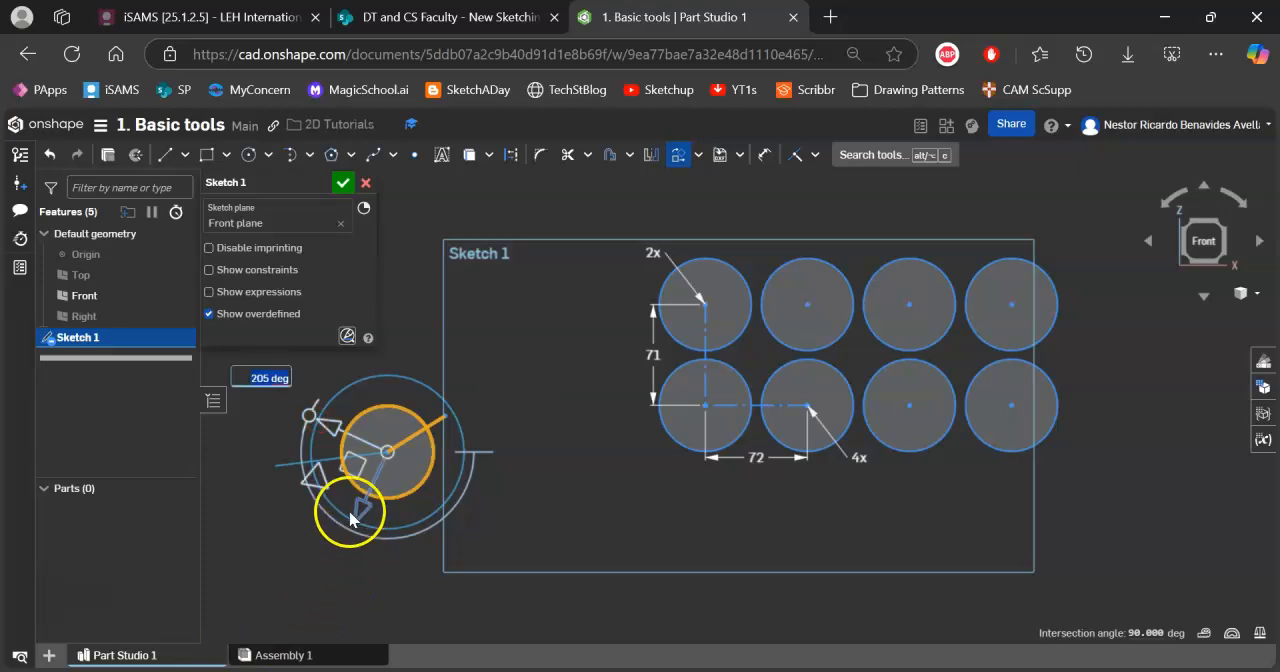
pyautogui.moveTo(359, 468); pyautogui.dragTo(543, 549)
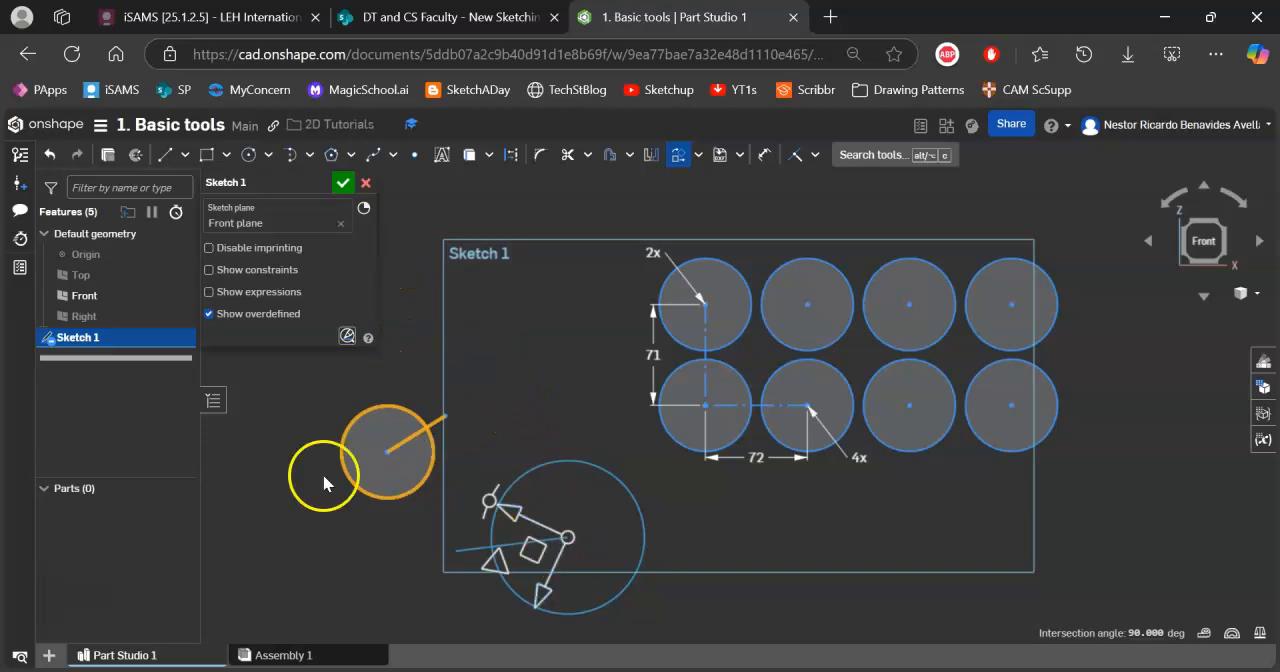
pyautogui.click(280, 538)
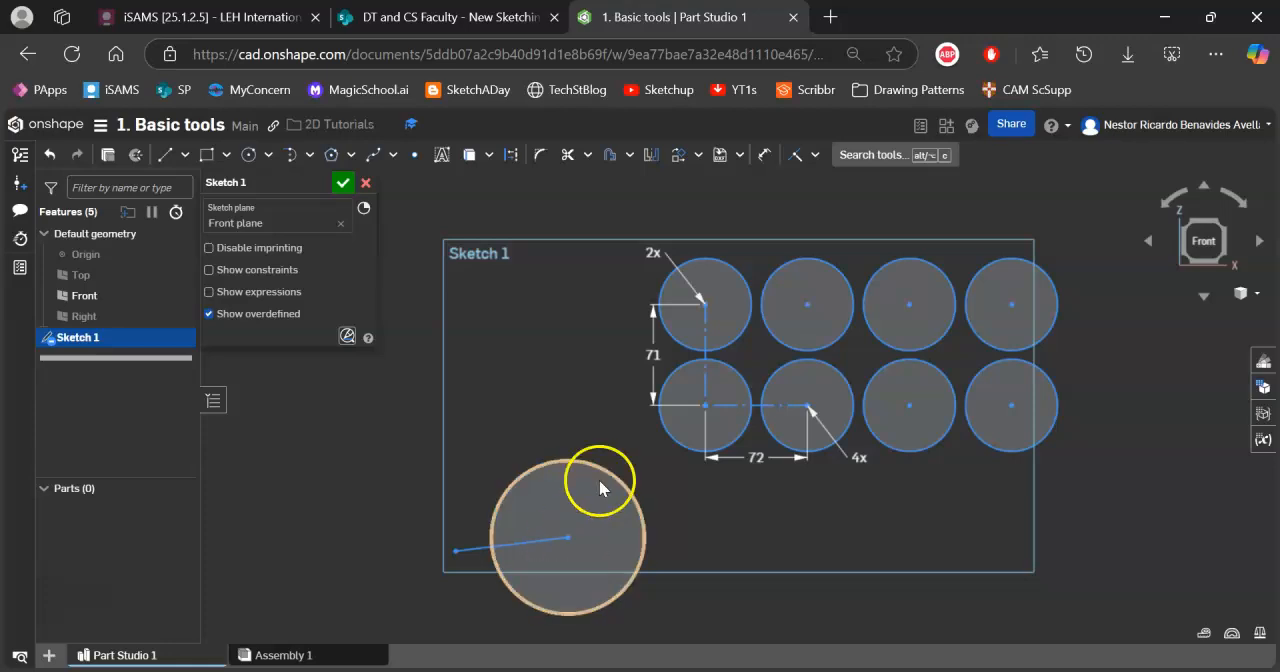
# Rotate the whole filleted triangle with its arm 30 degrees clockwise with Transform so the arm lies horizontal.
pyautogui.scroll(-1, 616, 448)
pyautogui.scroll(5, 616, 448)
pyautogui.scroll(-9, 616, 448)
pyautogui.moveTo(639, 387); pyautogui.dragTo(497, 457, button='middle')
pyautogui.scroll(-3, 626, 378)
pyautogui.scroll(7, 626, 379)
pyautogui.moveTo(626, 388); pyautogui.dragTo(694, 329, button='middle')
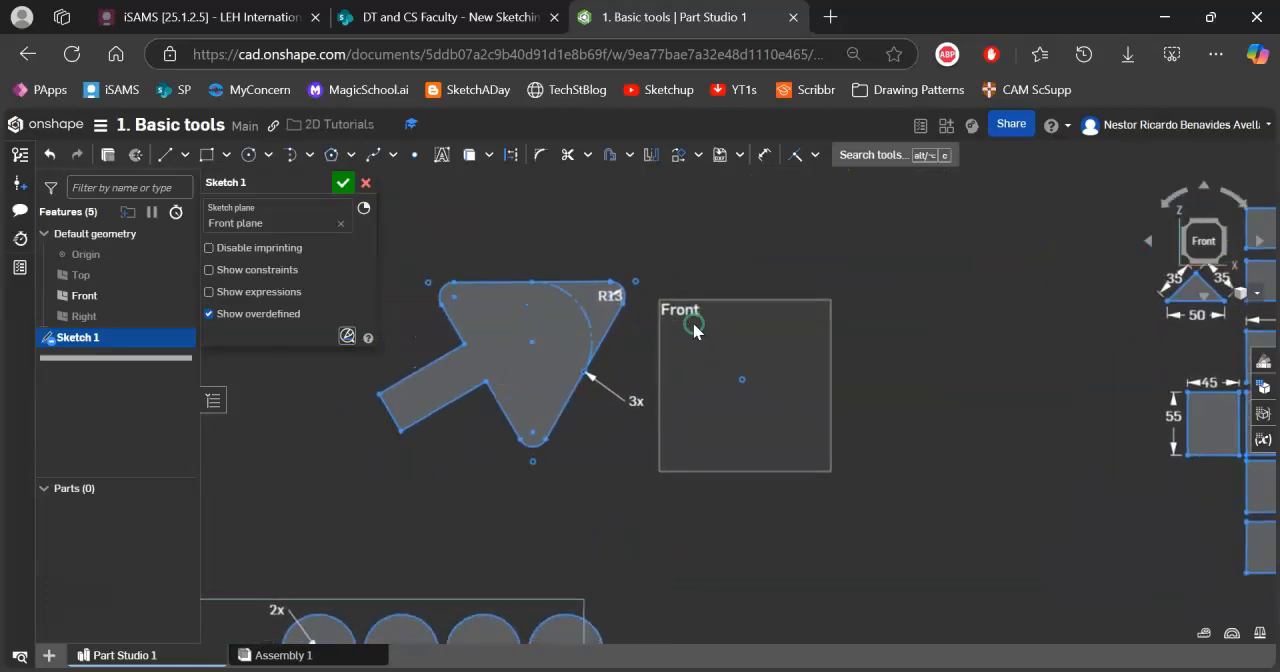
pyautogui.moveTo(681, 231)
pyautogui.mouseDown()
pyautogui.moveTo(390, 510)
pyautogui.moveTo(354, 482)
pyautogui.moveTo(746, 356)
pyautogui.moveTo(686, 237)
pyautogui.moveTo(480, 463)
pyautogui.moveTo(343, 486)
pyautogui.moveTo(350, 530)
pyautogui.mouseUp()
pyautogui.click(678, 154)
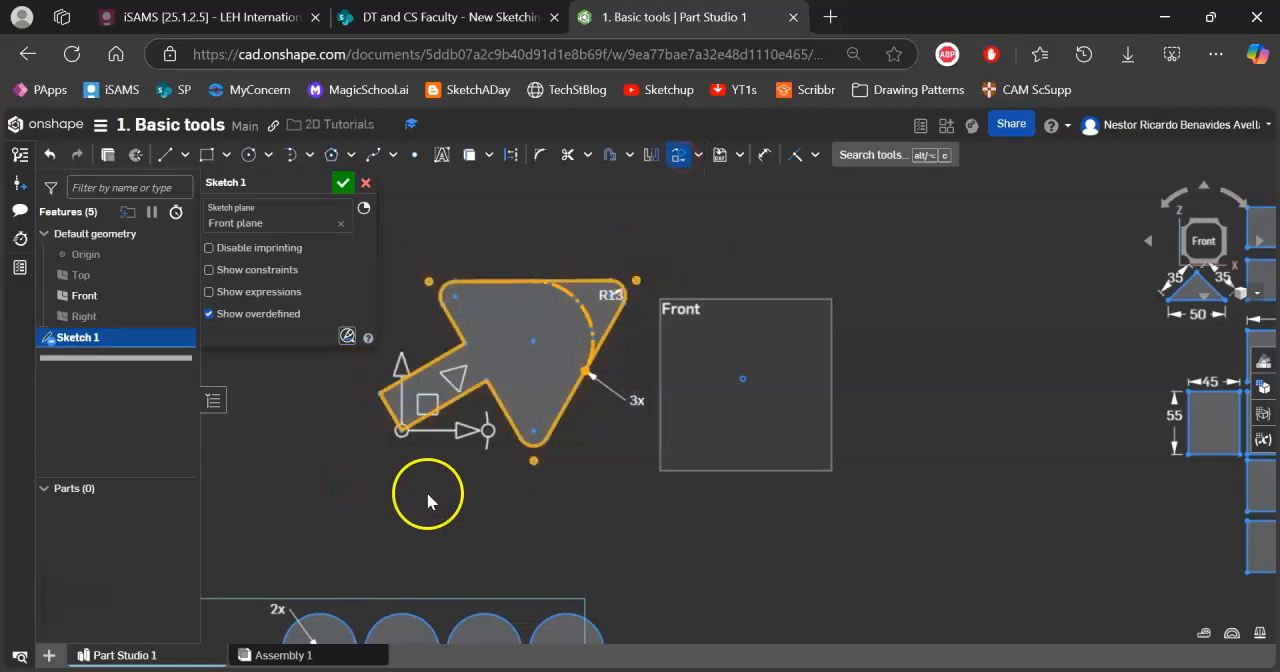
pyautogui.moveTo(487, 431); pyautogui.dragTo(479, 480)
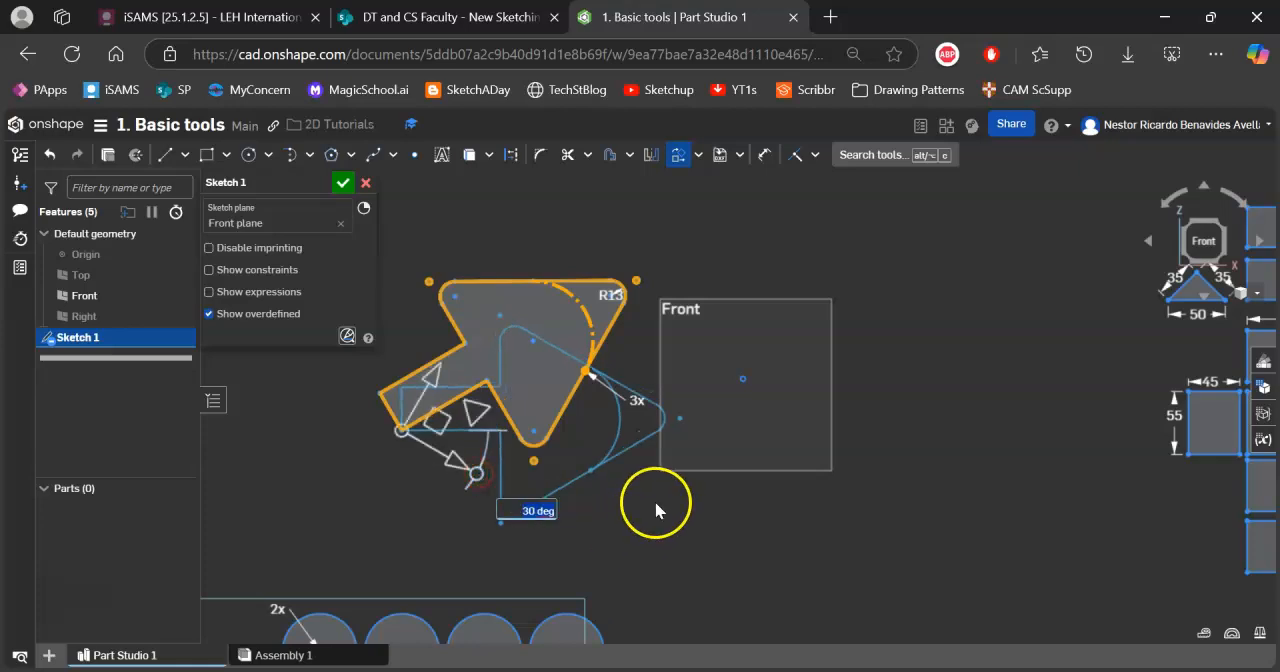
pyautogui.click(739, 513)
# Move the whole arrow shape slightly up and to the right with Transform so its tip overlaps the Front plane outline.
pyautogui.moveTo(394, 293)
pyautogui.mouseDown()
pyautogui.moveTo(423, 395)
pyautogui.moveTo(714, 518)
pyautogui.moveTo(706, 554)
pyautogui.mouseUp()
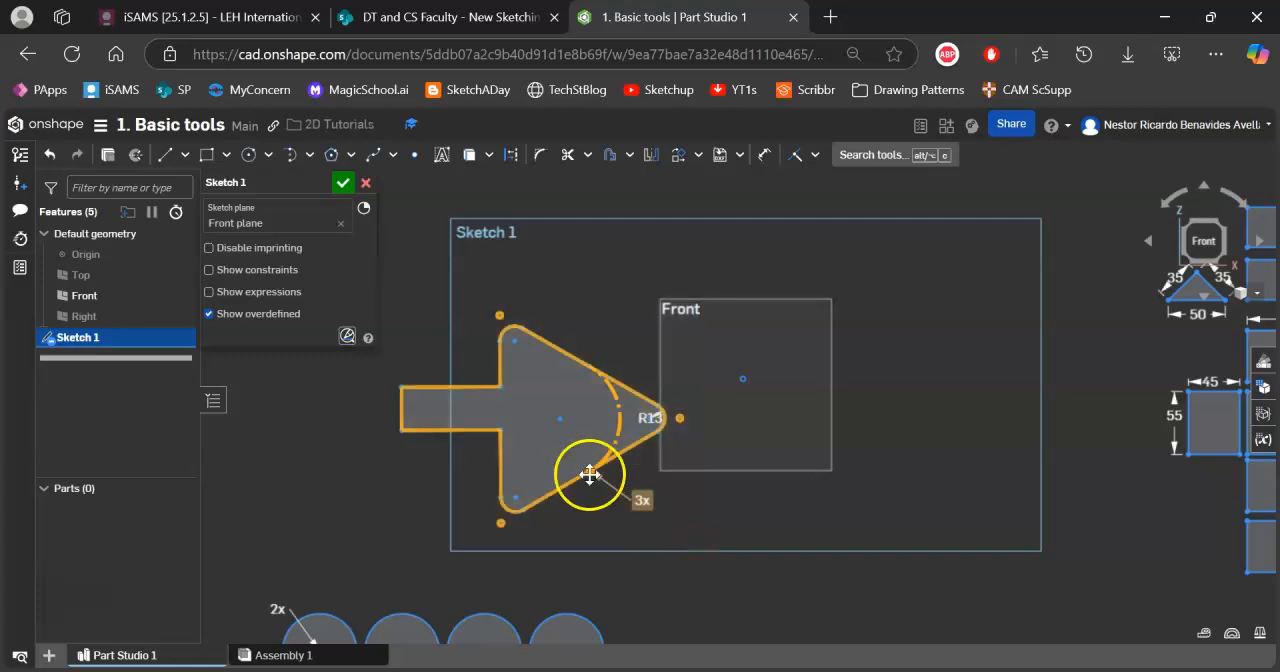
pyautogui.click(678, 154)
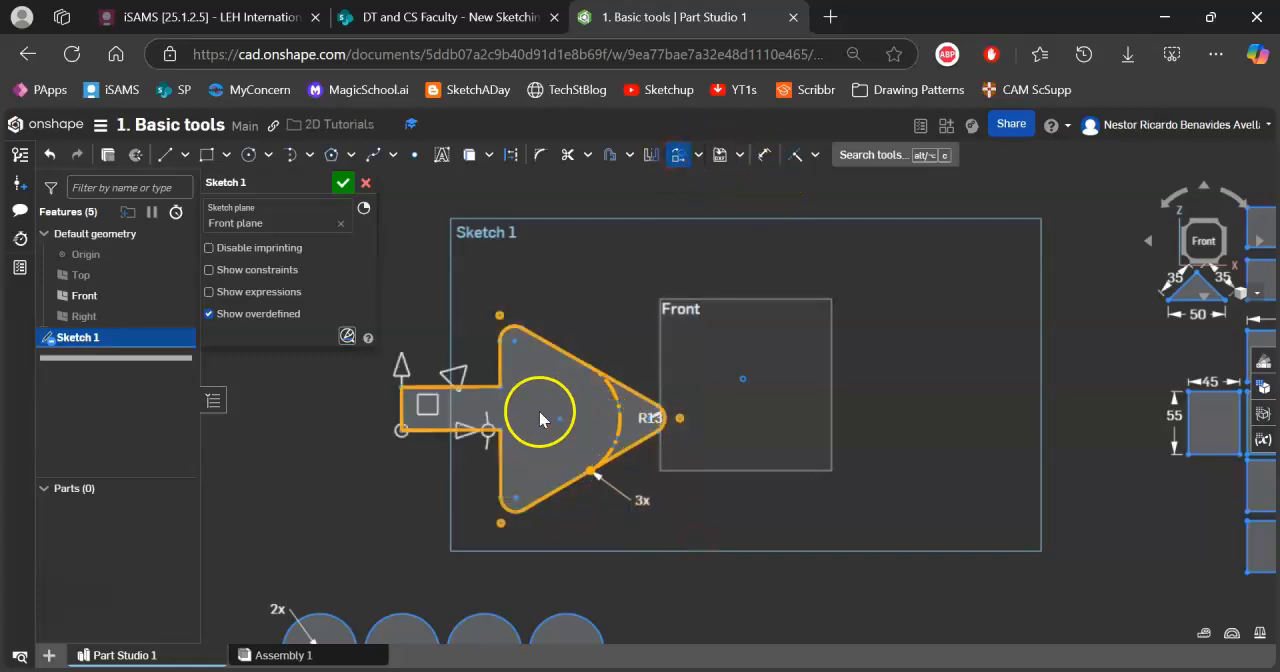
pyautogui.moveTo(440, 415)
pyautogui.mouseDown()
pyautogui.moveTo(470, 365)
pyautogui.moveTo(478, 373)
pyautogui.moveTo(466, 374)
pyautogui.mouseUp()
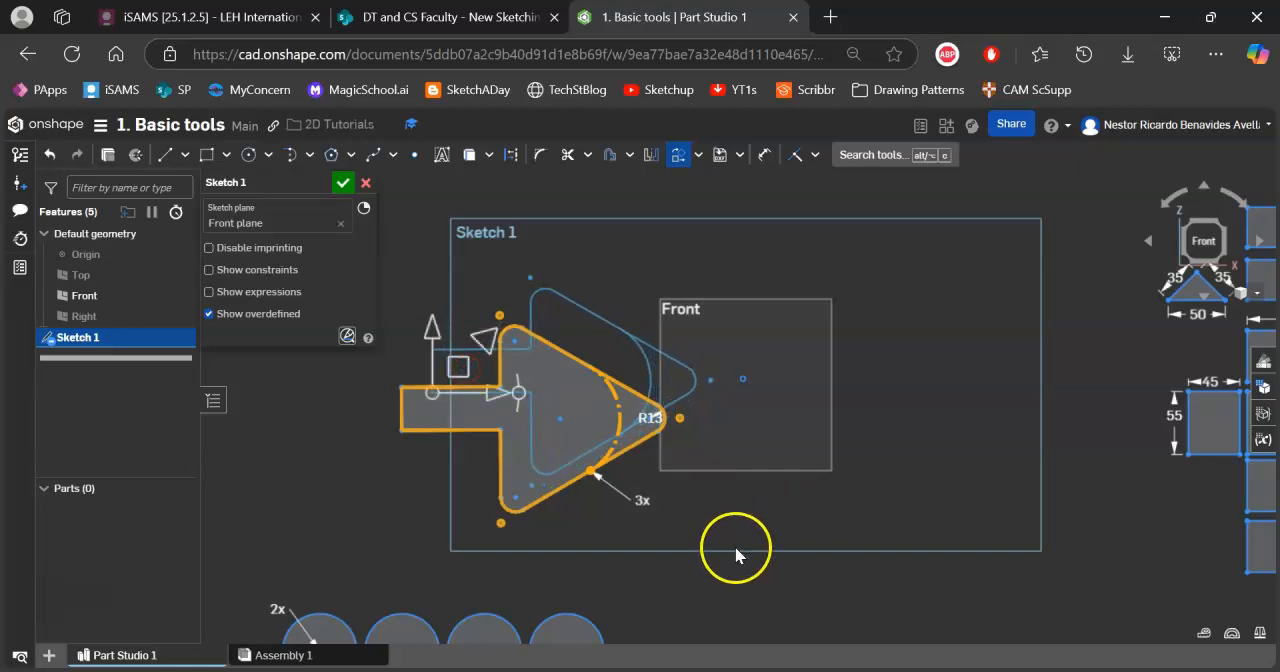
pyautogui.click(679, 570)
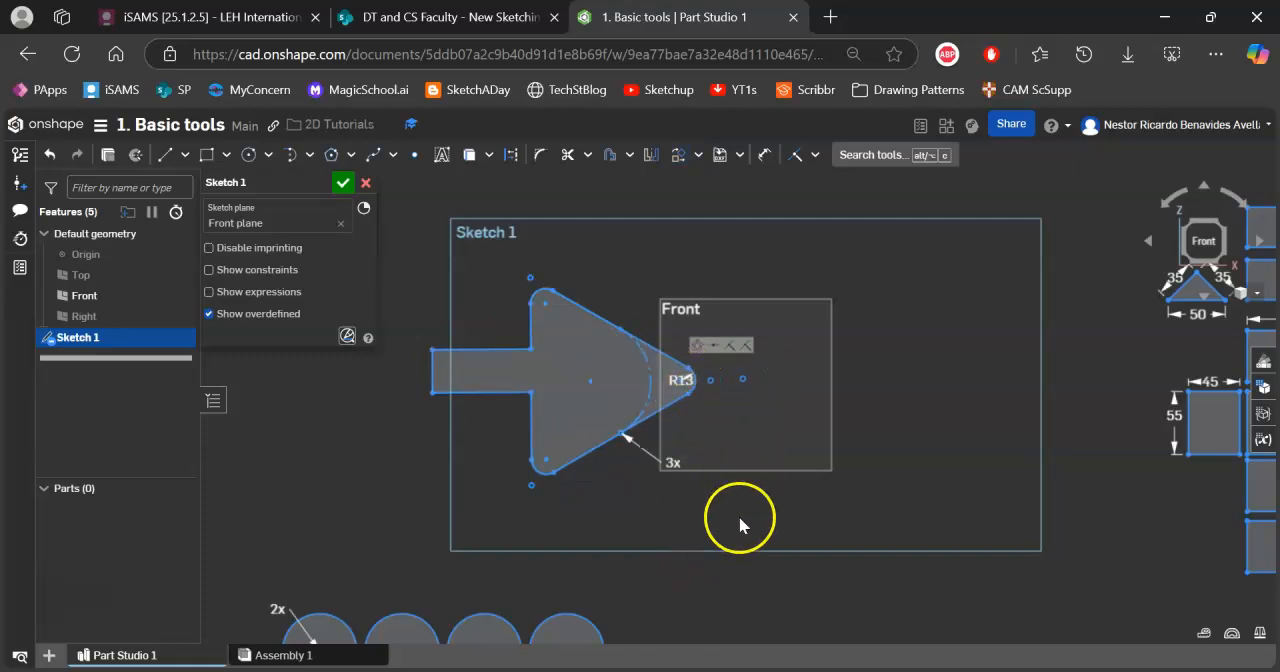
# Start a circular pattern of the whole arrow shape, including its arm and rounded corners.
pyautogui.moveTo(823, 509); pyautogui.dragTo(751, 505, button='middle')
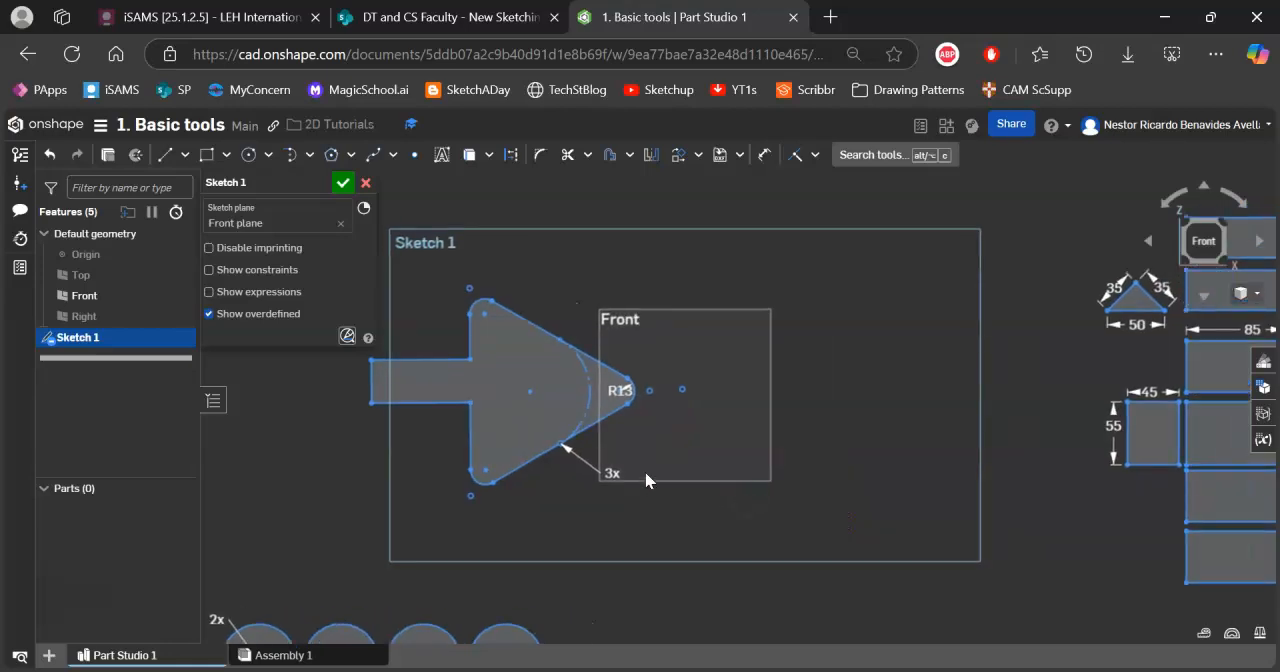
pyautogui.click(699, 157)
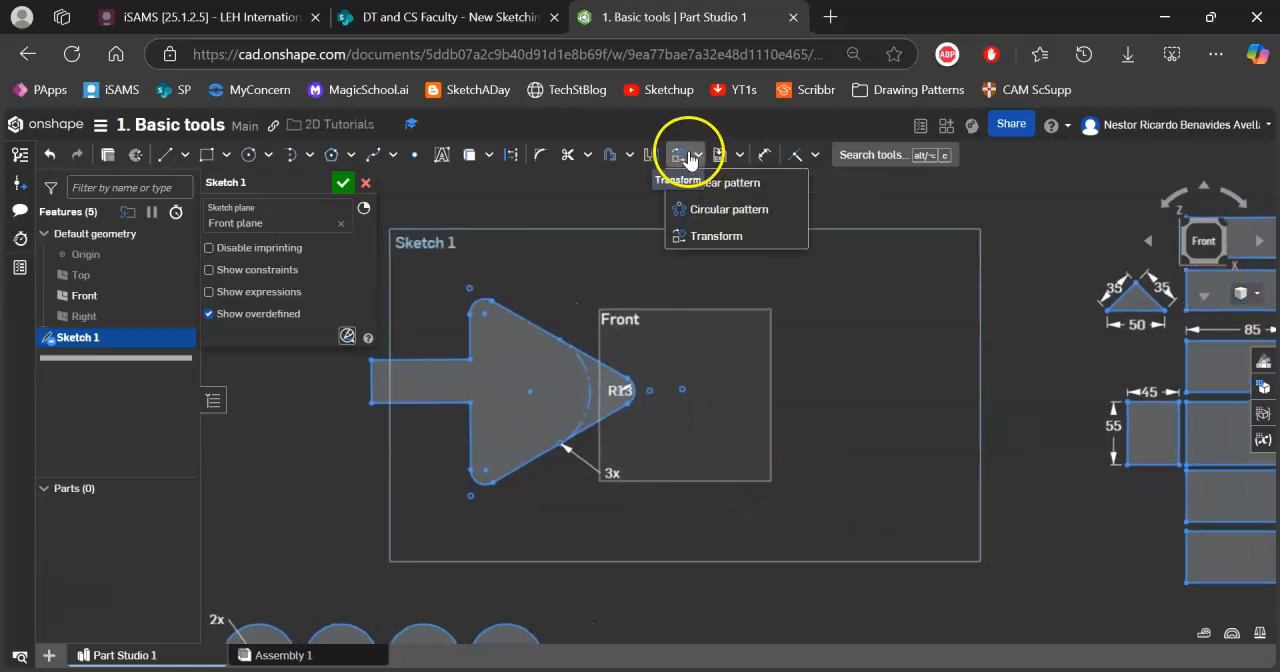
pyautogui.click(728, 211)
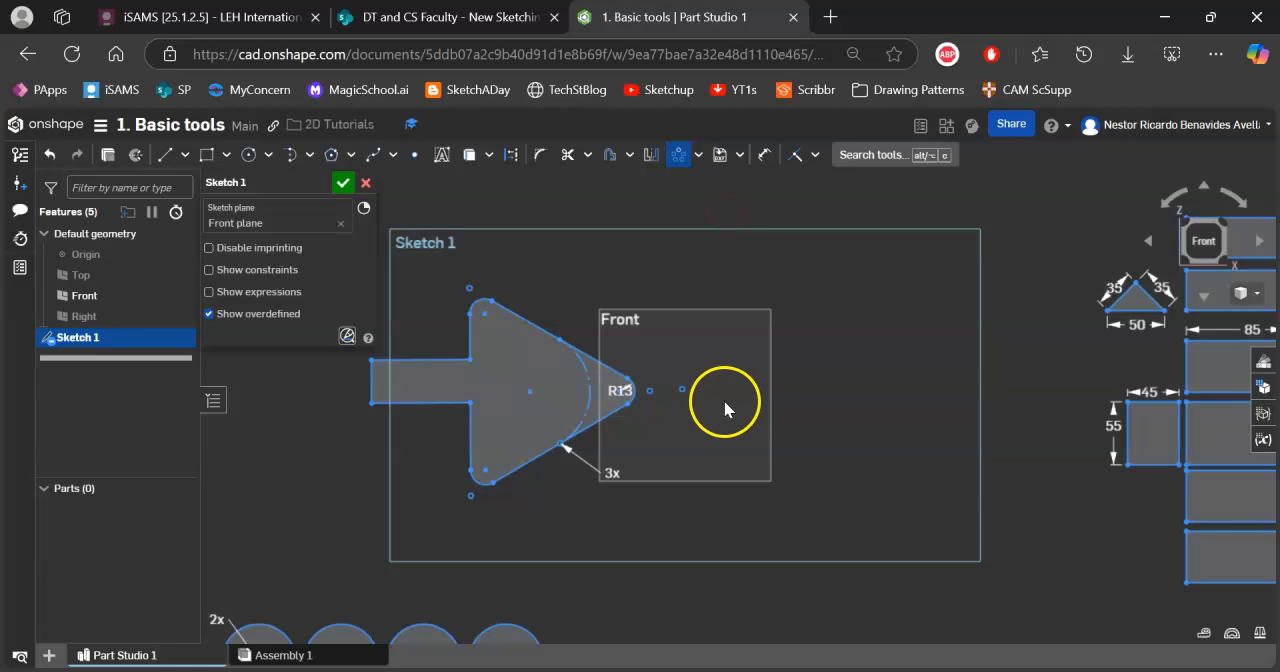
pyautogui.moveTo(668, 330); pyautogui.dragTo(751, 320, button='middle')
pyautogui.moveTo(446, 283); pyautogui.dragTo(737, 513)
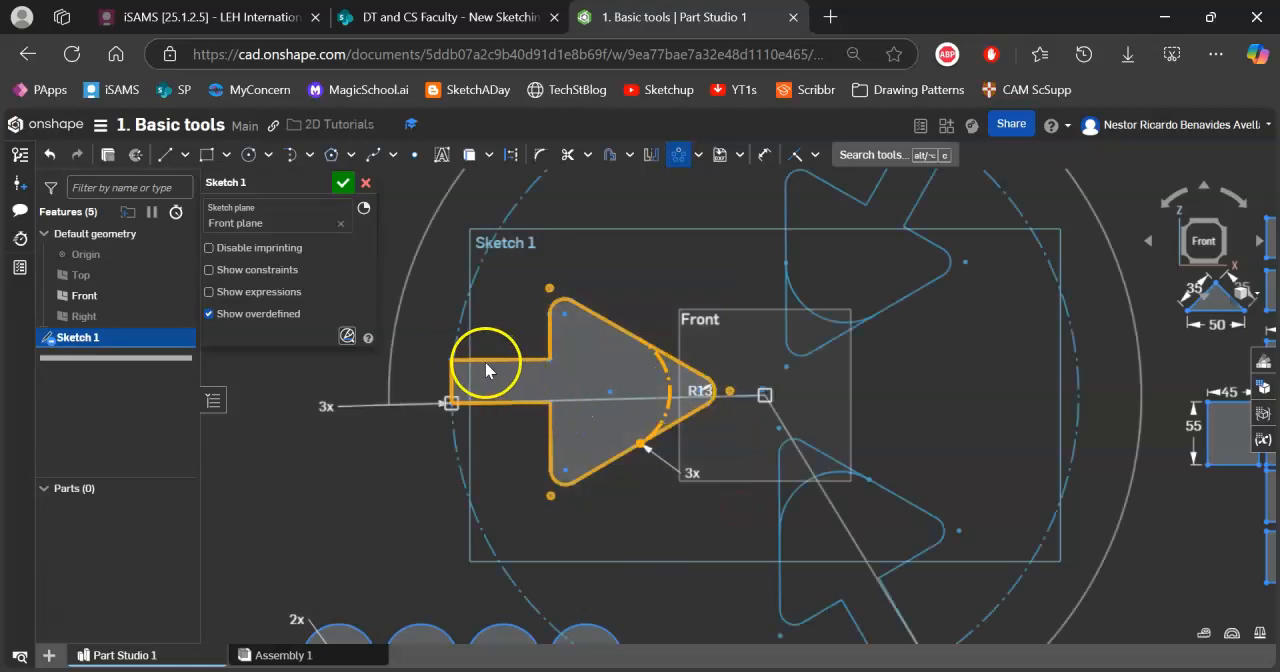
# Reposition the circular pattern's centre point just beyond the rounded tip of the arrow, inside the Front plane outline.
pyautogui.scroll(-4, 769, 397)
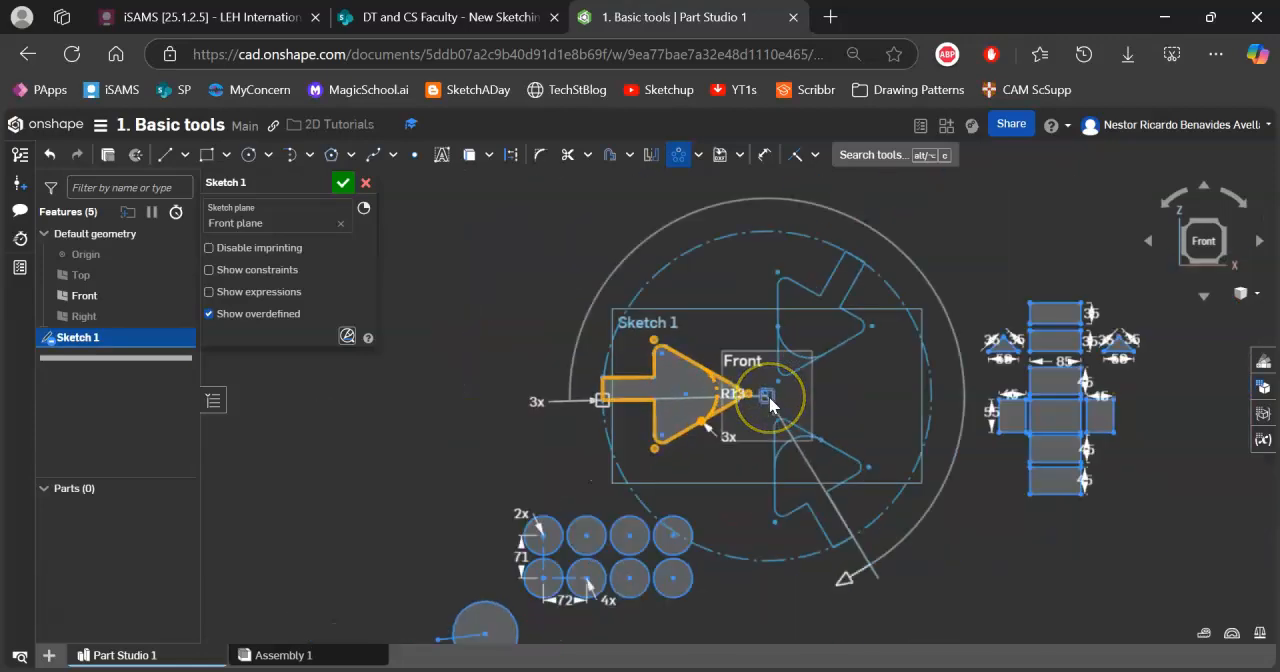
pyautogui.scroll(5, 769, 397)
pyautogui.scroll(5, 769, 397)
pyautogui.moveTo(752, 393); pyautogui.dragTo(741, 365)
pyautogui.scroll(-6, 758, 382)
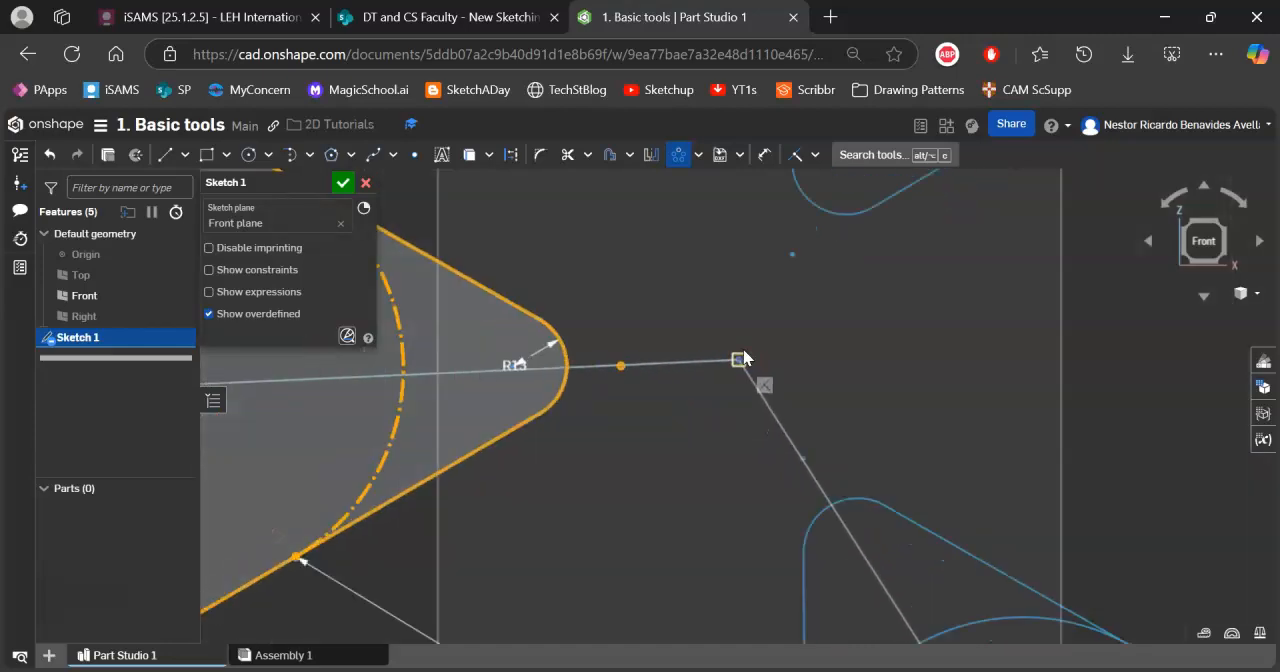
pyautogui.scroll(-2, 784, 388)
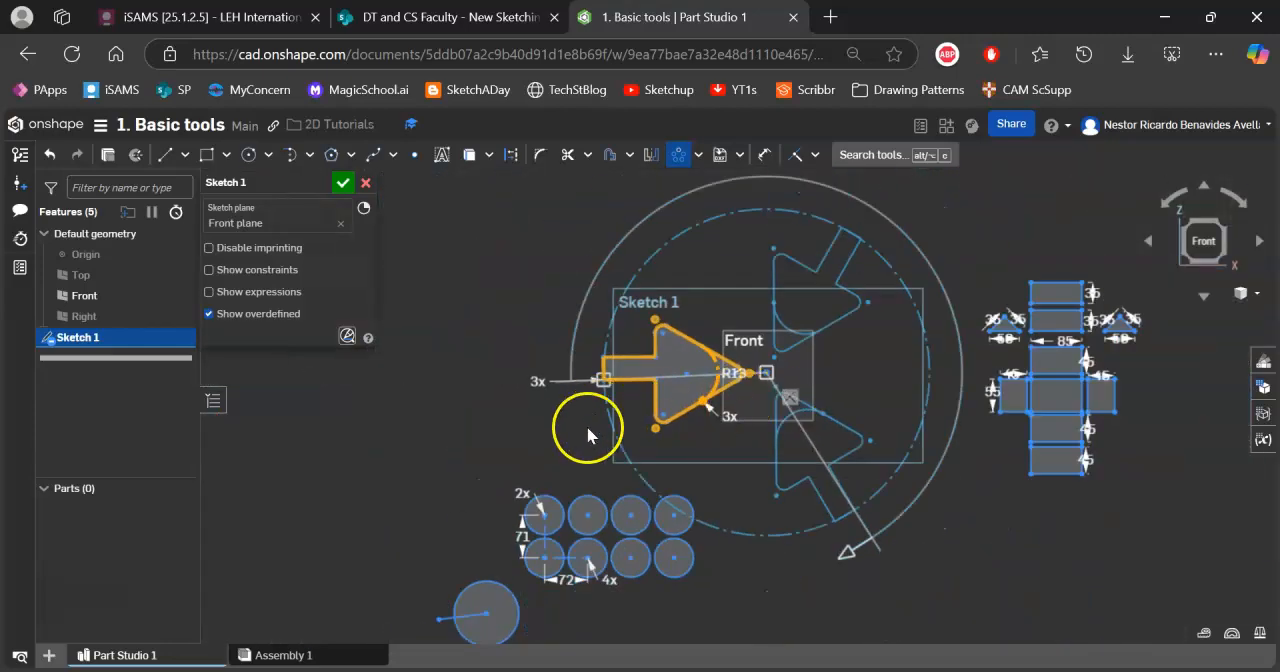
# Set the arrow's circular pattern to 5 instances.
pyautogui.doubleClick(536, 380)
pyautogui.click(533, 377)
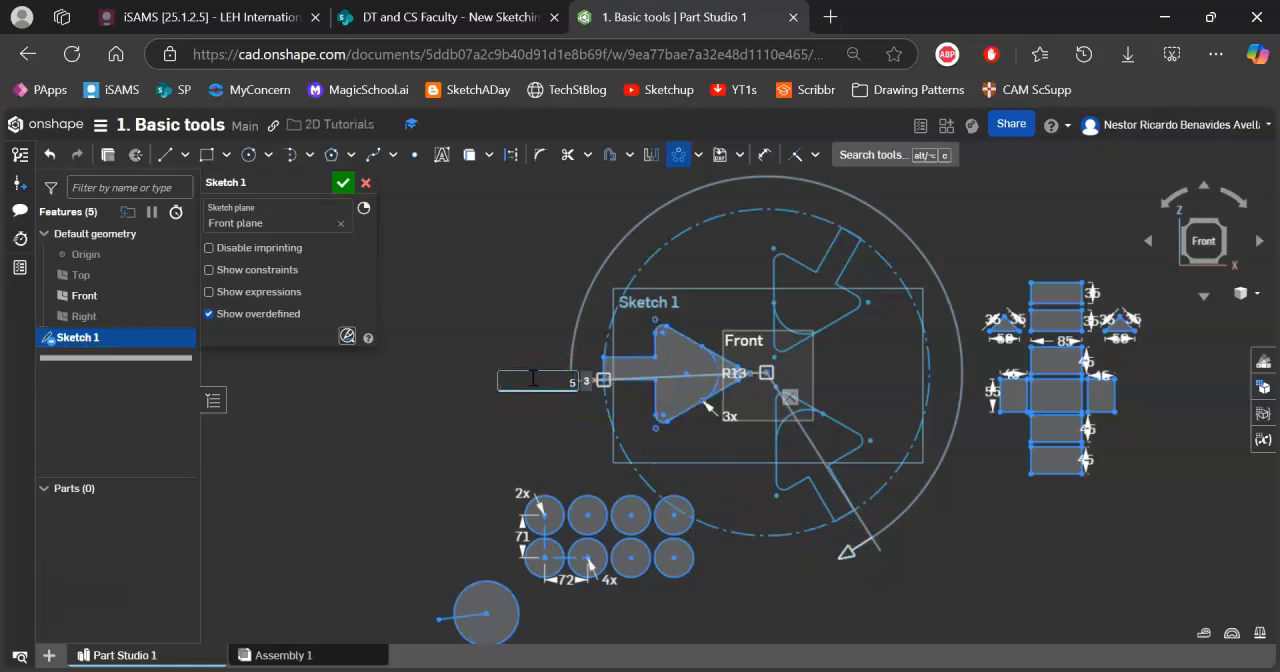
pyautogui.press('Return')
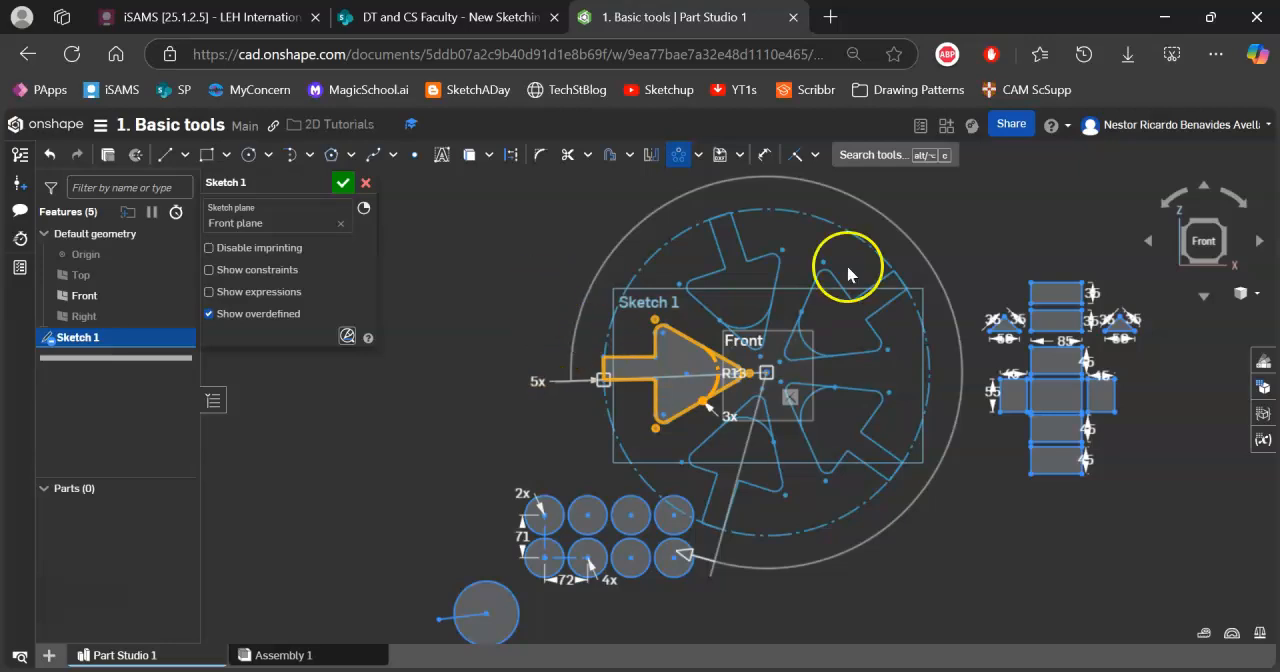
# Reduce the arrow pattern's angular spread to 210° and accept the circular pattern.
pyautogui.moveTo(702, 565); pyautogui.dragTo(709, 497)
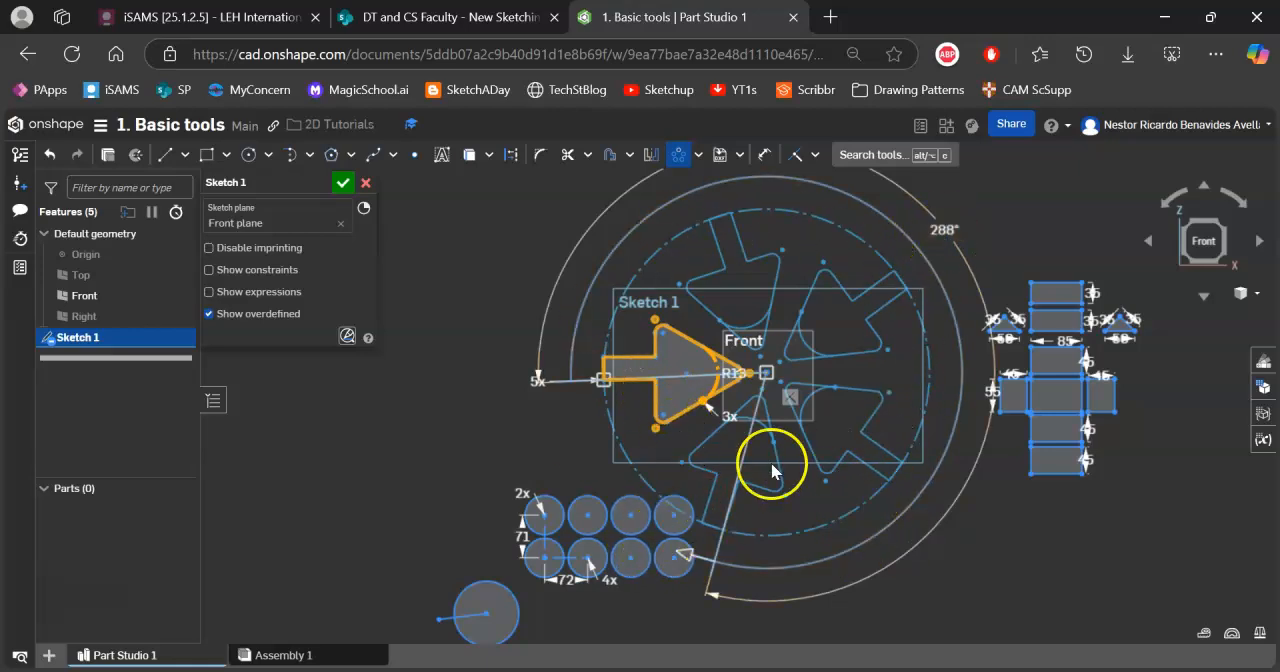
pyautogui.moveTo(684, 556); pyautogui.dragTo(900, 460)
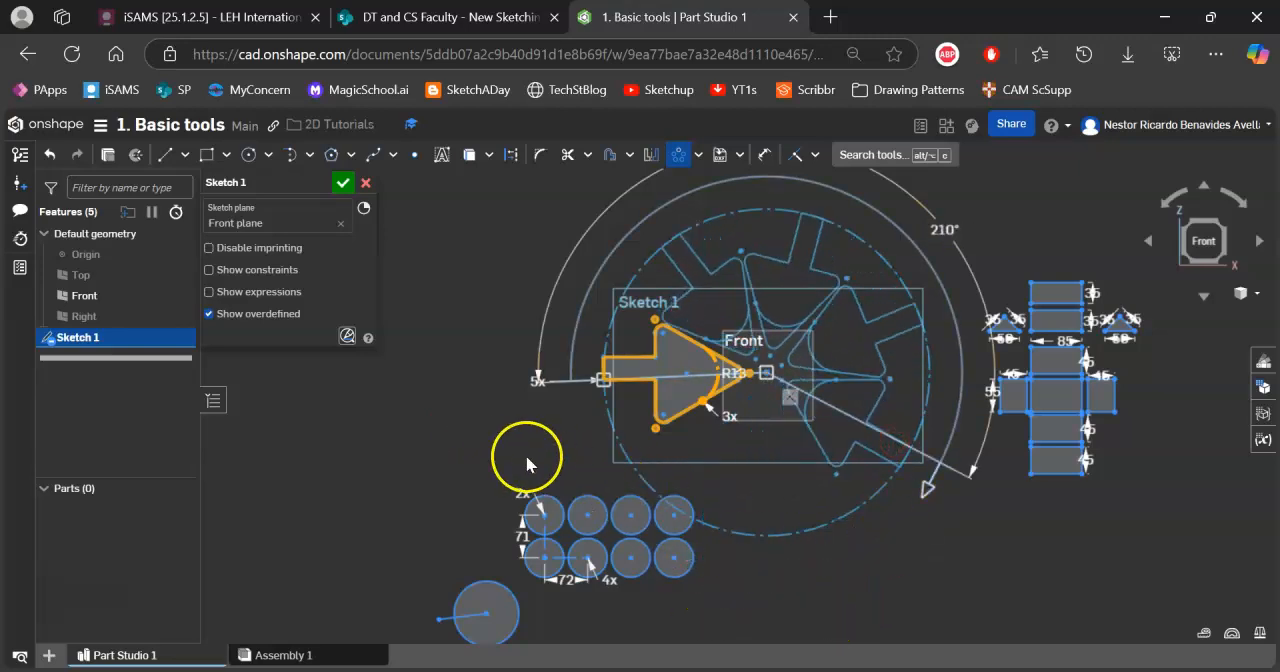
pyautogui.click(947, 589)
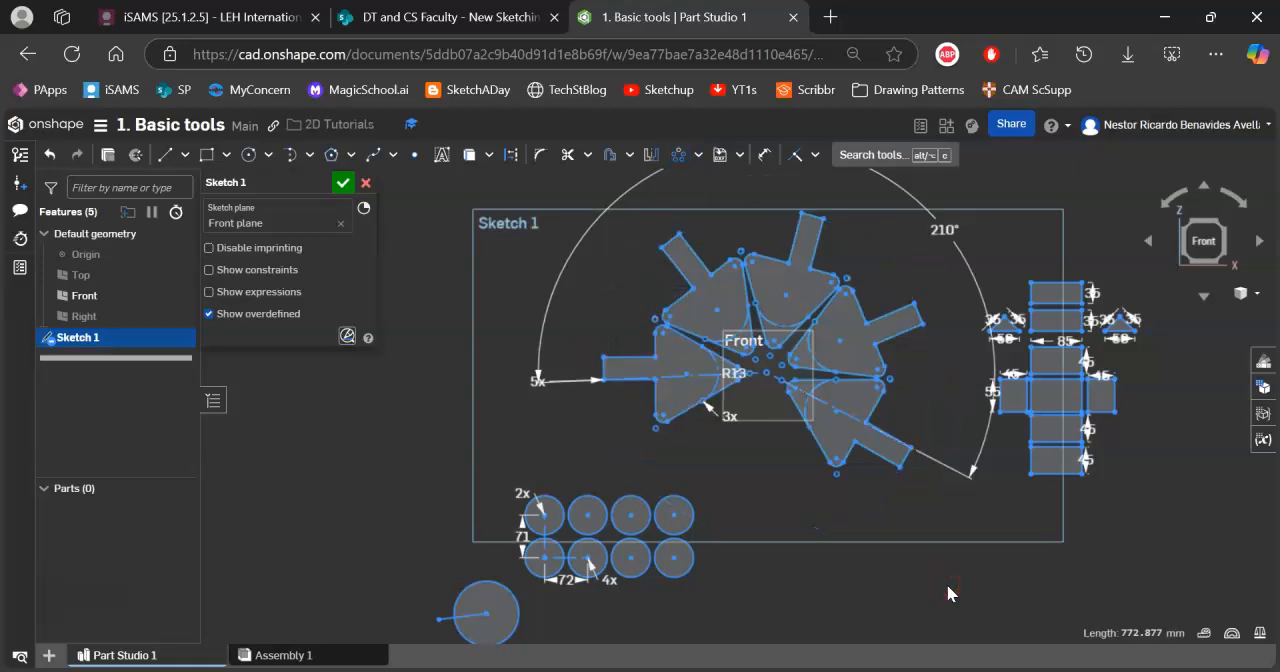
# Add the sketch text "lalala" in the Balthazar font in the empty area beside the circle pattern and accept it.
pyautogui.moveTo(917, 307)
pyautogui.mouseDown(button='middle')
pyautogui.moveTo(874, 374)
pyautogui.moveTo(743, 414)
pyautogui.moveTo(760, 398)
pyautogui.mouseUp(button='middle')
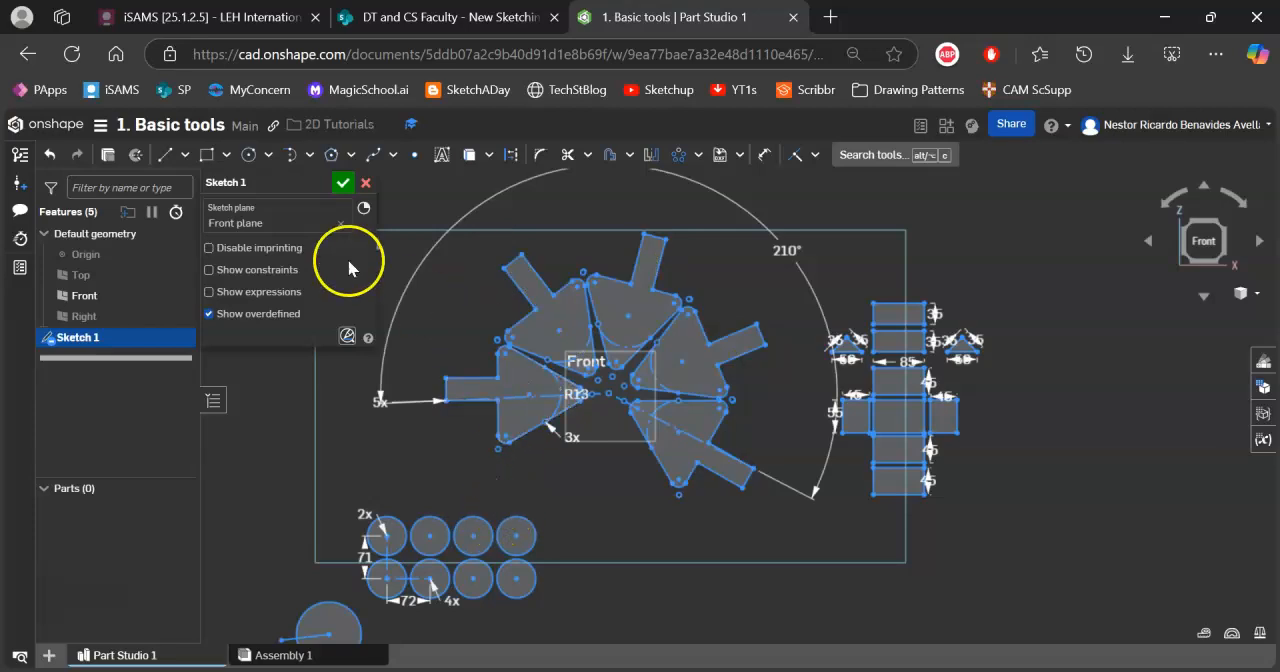
pyautogui.click(443, 155)
pyautogui.moveTo(466, 357); pyautogui.dragTo(850, 190, button='middle')
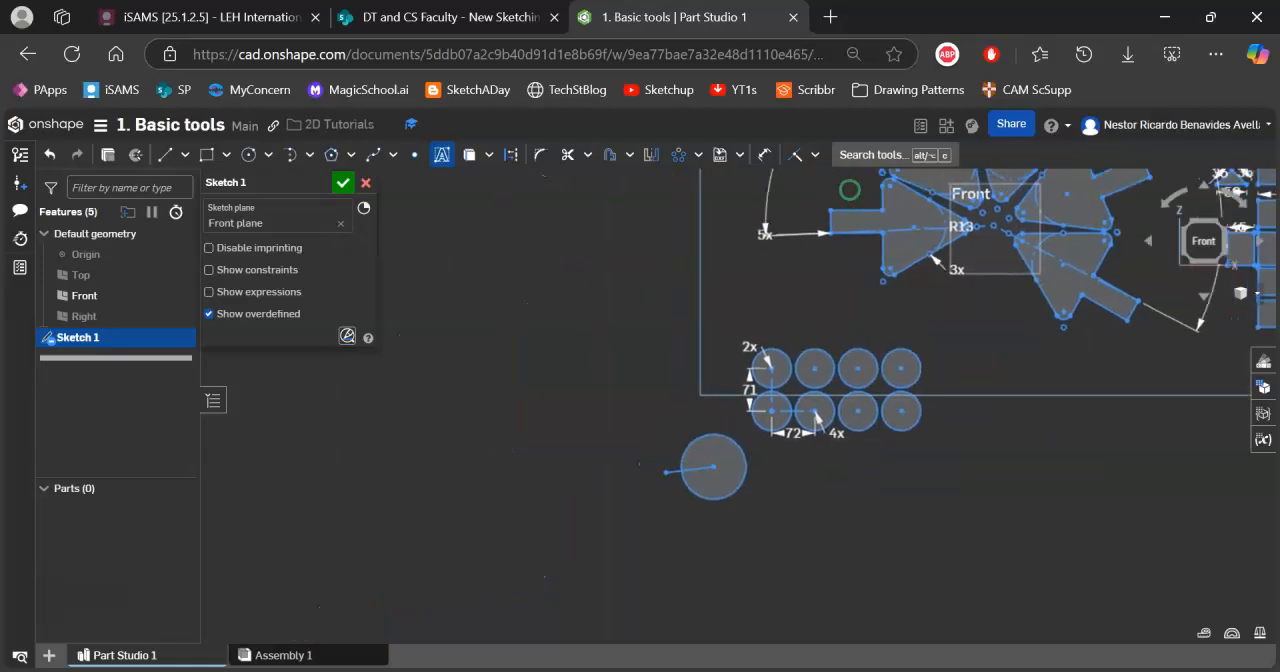
pyautogui.moveTo(454, 277); pyautogui.dragTo(629, 322)
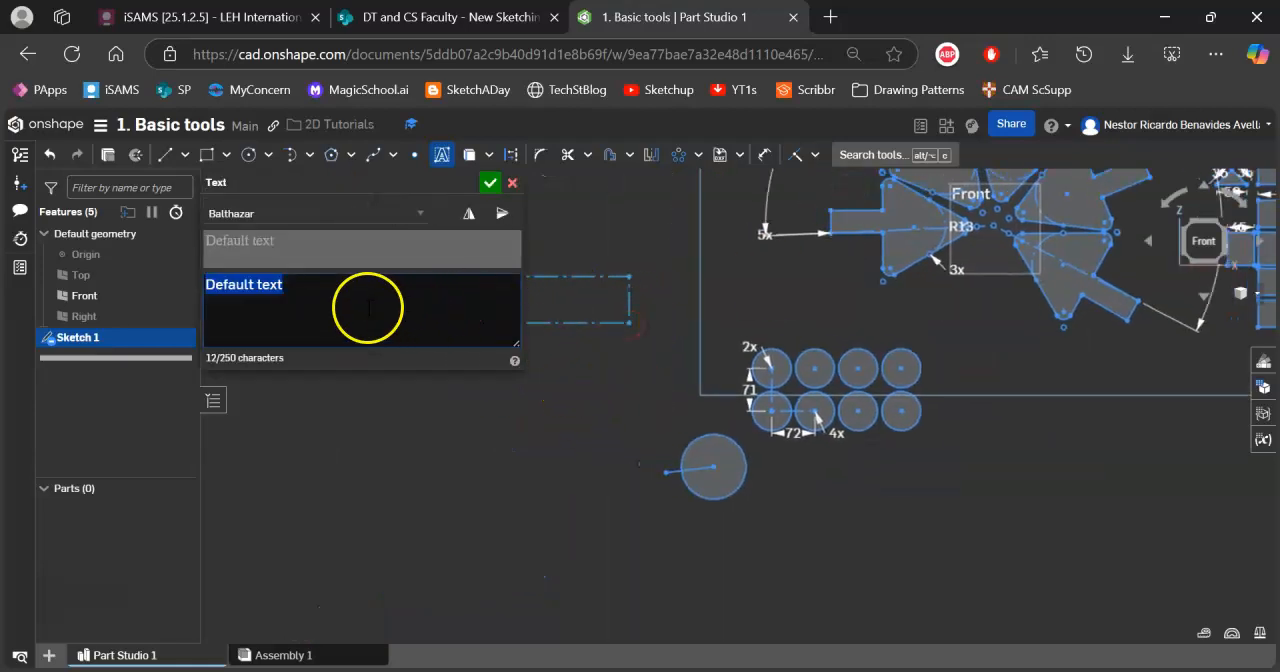
pyautogui.write('lalala')
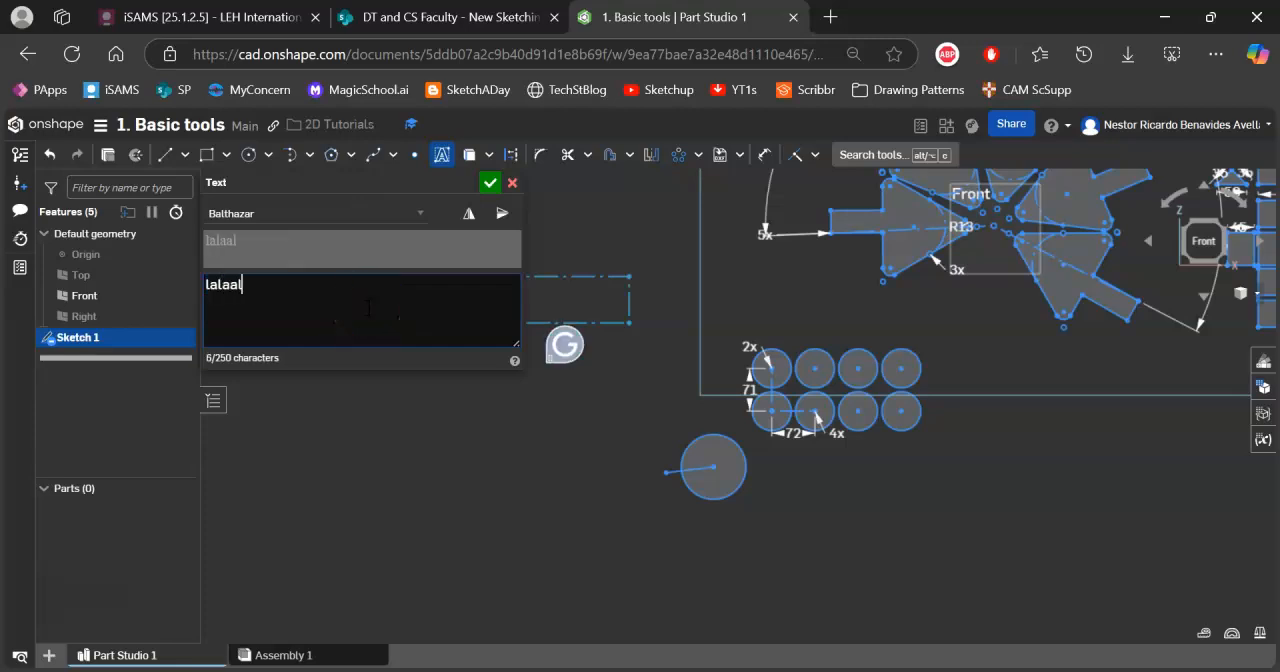
pyautogui.click(489, 182)
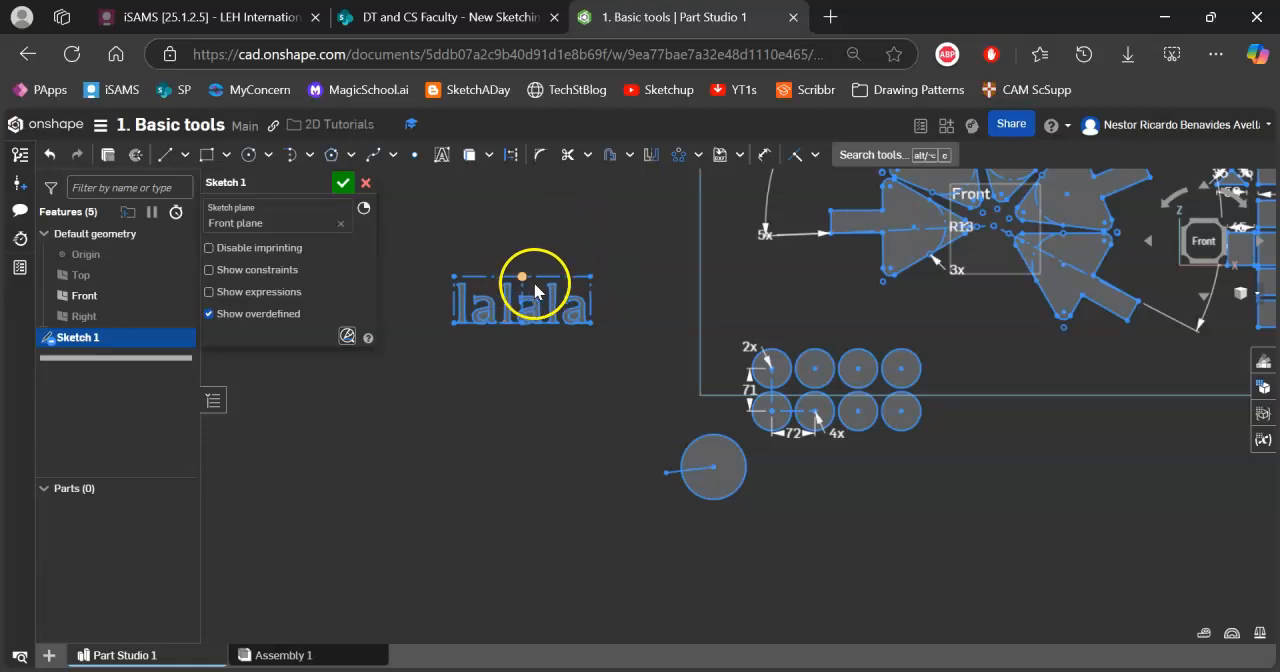
# Scale the whole "lalala" text and its frame by a factor of about 0.87 with Transform.
pyautogui.moveTo(432, 252); pyautogui.dragTo(630, 358)
pyautogui.click(698, 155)
pyautogui.click(723, 231)
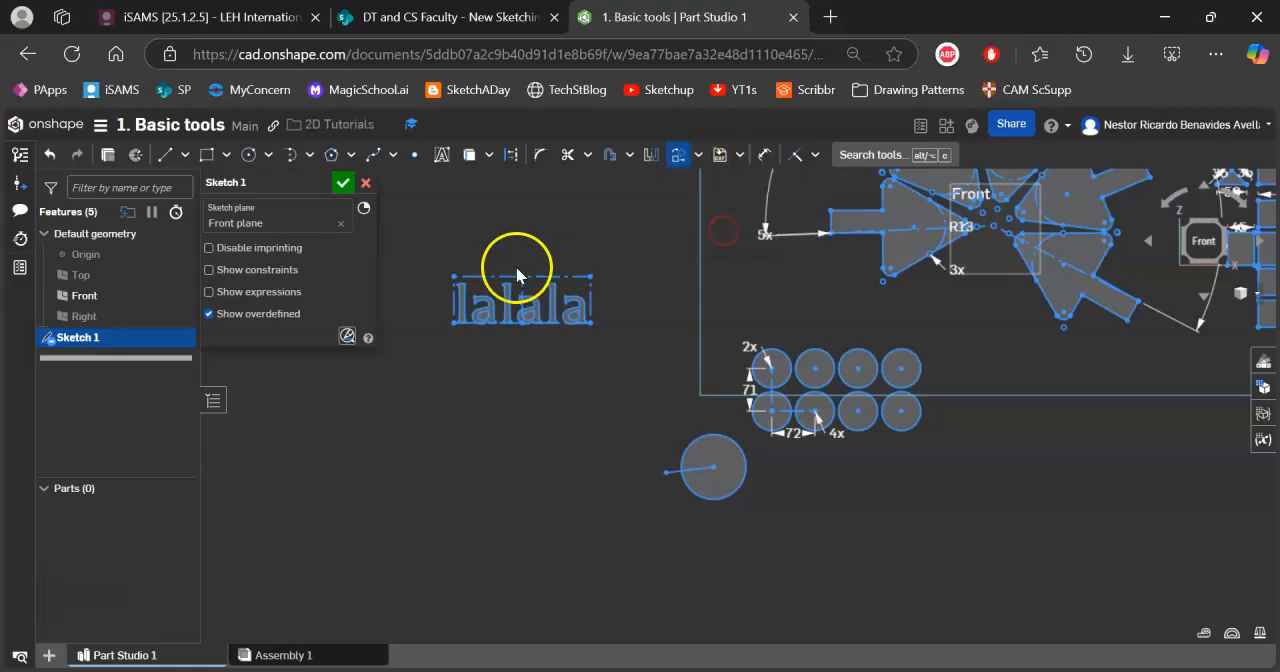
pyautogui.moveTo(432, 256); pyautogui.dragTo(608, 350)
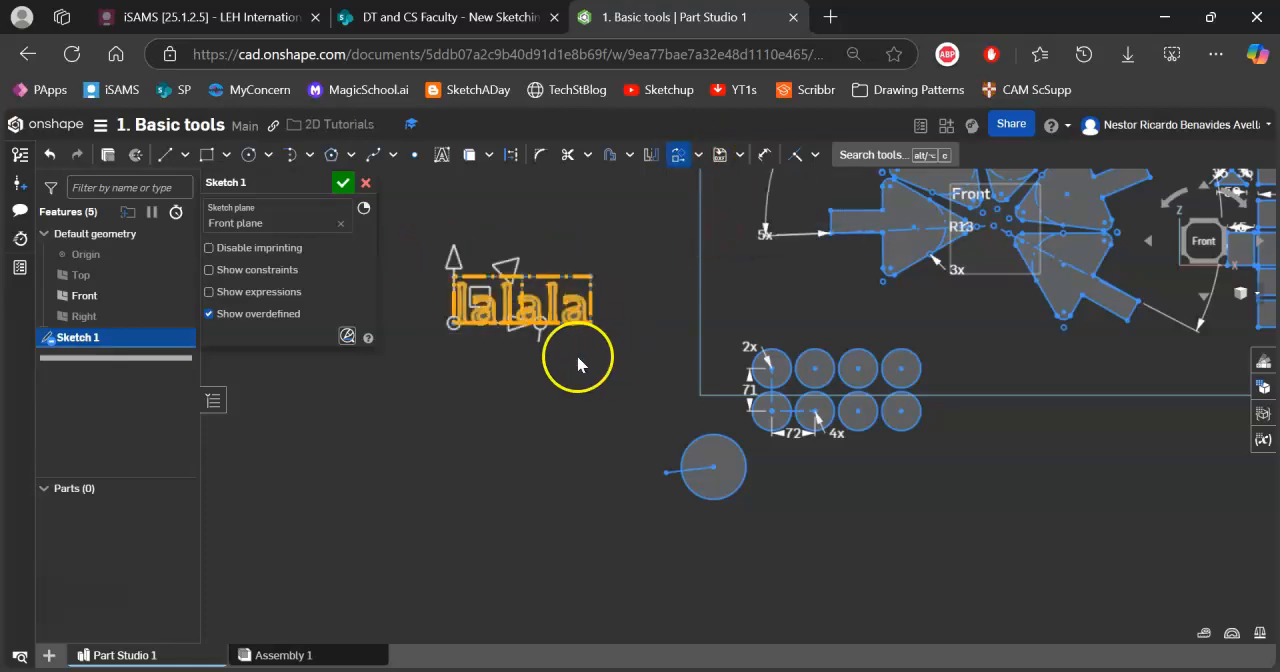
pyautogui.moveTo(518, 290); pyautogui.dragTo(492, 272)
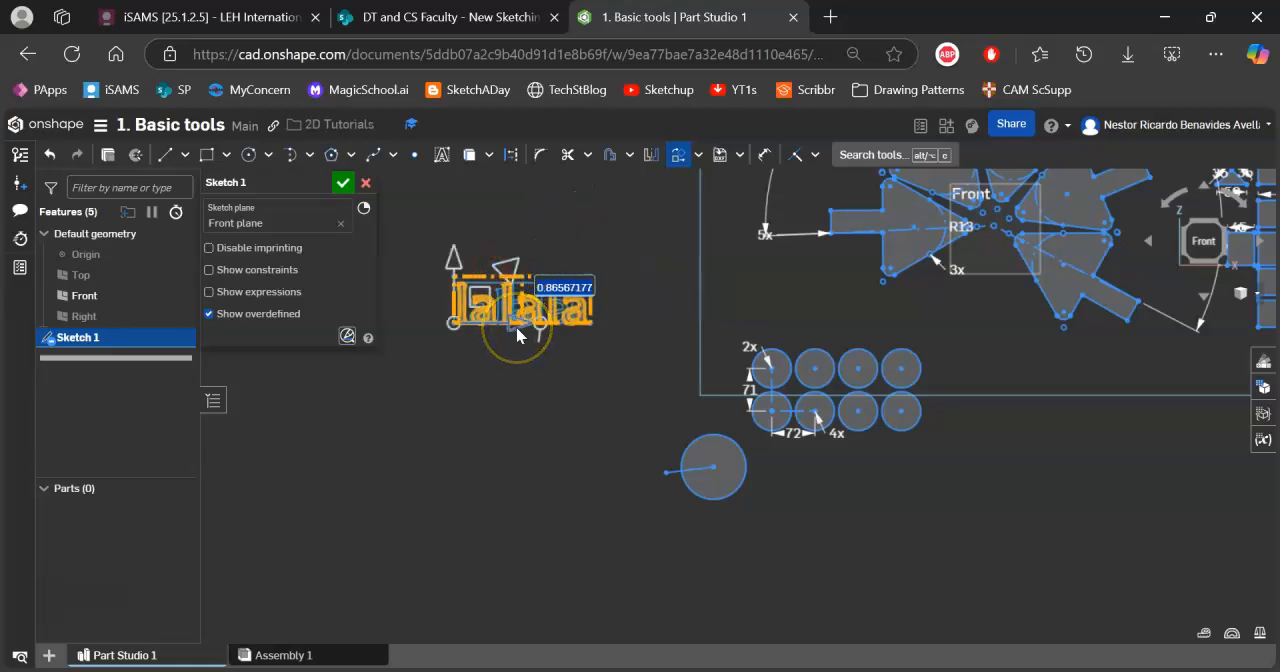
# Move the "lalala" text up and to the left, rotate it about 45 degrees counterclockwise, and accept the transform.
pyautogui.moveTo(557, 330); pyautogui.dragTo(403, 257)
pyautogui.moveTo(497, 247); pyautogui.dragTo(534, 253)
pyautogui.click(595, 257)
pyautogui.click(694, 308)
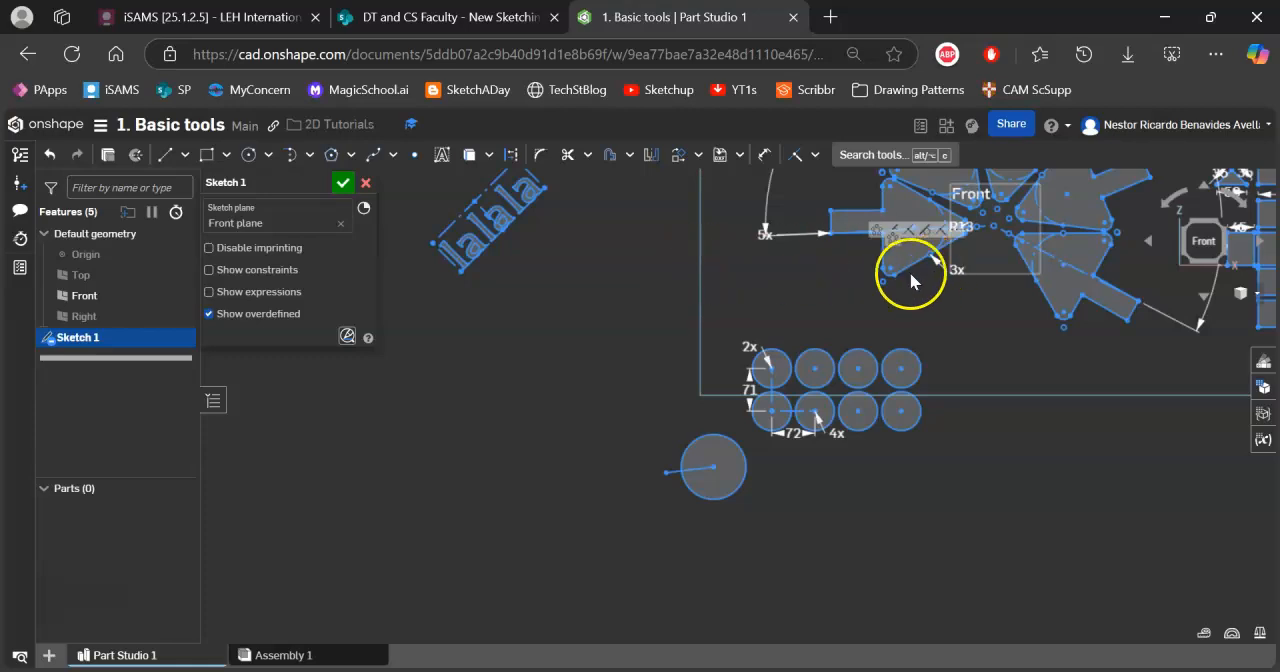
# Examine the house net's panels, focusing on the panel with the six windows and the rounded door.
pyautogui.click(639, 446)
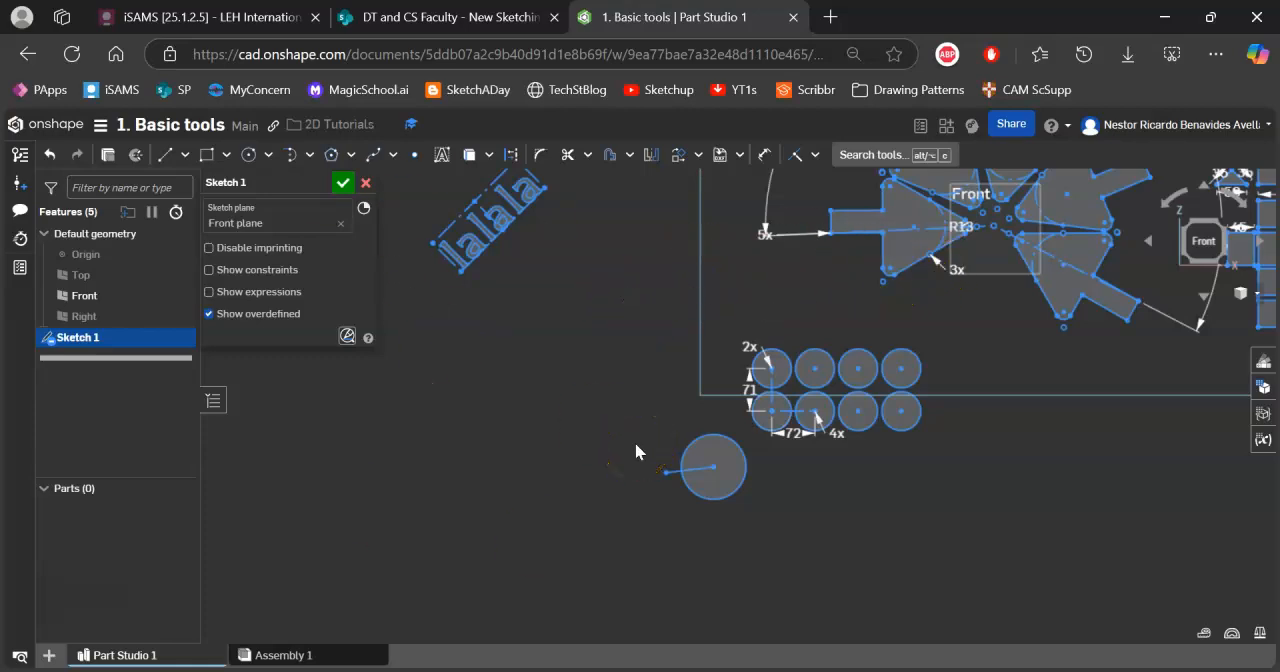
pyautogui.scroll(1, 862, 391)
pyautogui.moveTo(862, 391)
pyautogui.mouseDown(button='middle')
pyautogui.moveTo(420, 480)
pyautogui.moveTo(334, 548)
pyautogui.mouseUp(button='middle')
pyautogui.scroll(1, 655, 346)
pyautogui.moveTo(655, 346); pyautogui.dragTo(777, 389, button='middle')
pyautogui.scroll(2, 670, 351)
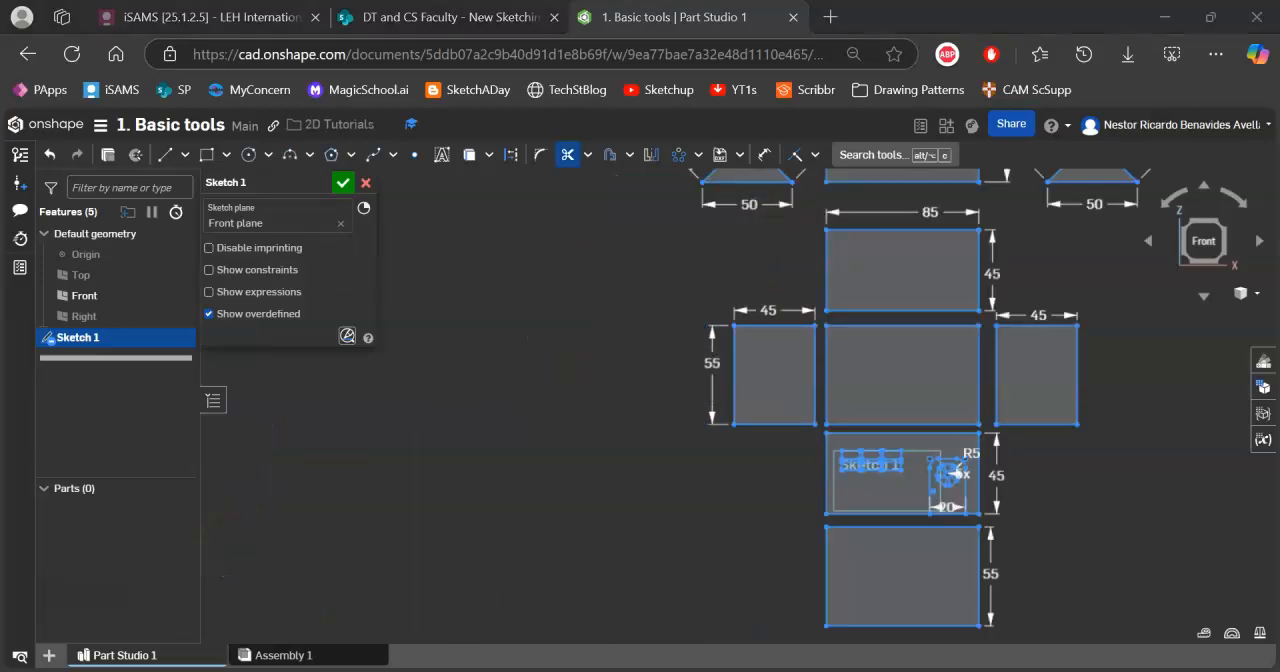
pyautogui.scroll(-4, 886, 400)
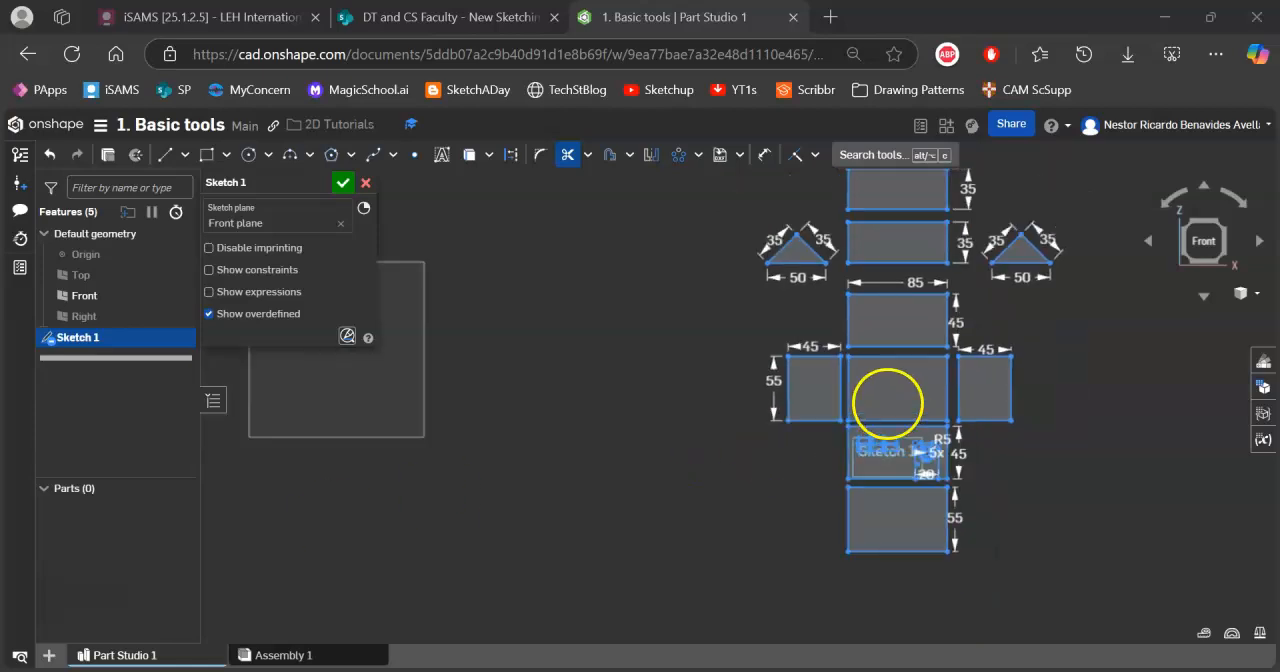
pyautogui.moveTo(877, 412)
pyautogui.mouseDown(button='middle')
pyautogui.moveTo(850, 442)
pyautogui.moveTo(845, 394)
pyautogui.mouseUp(button='middle')
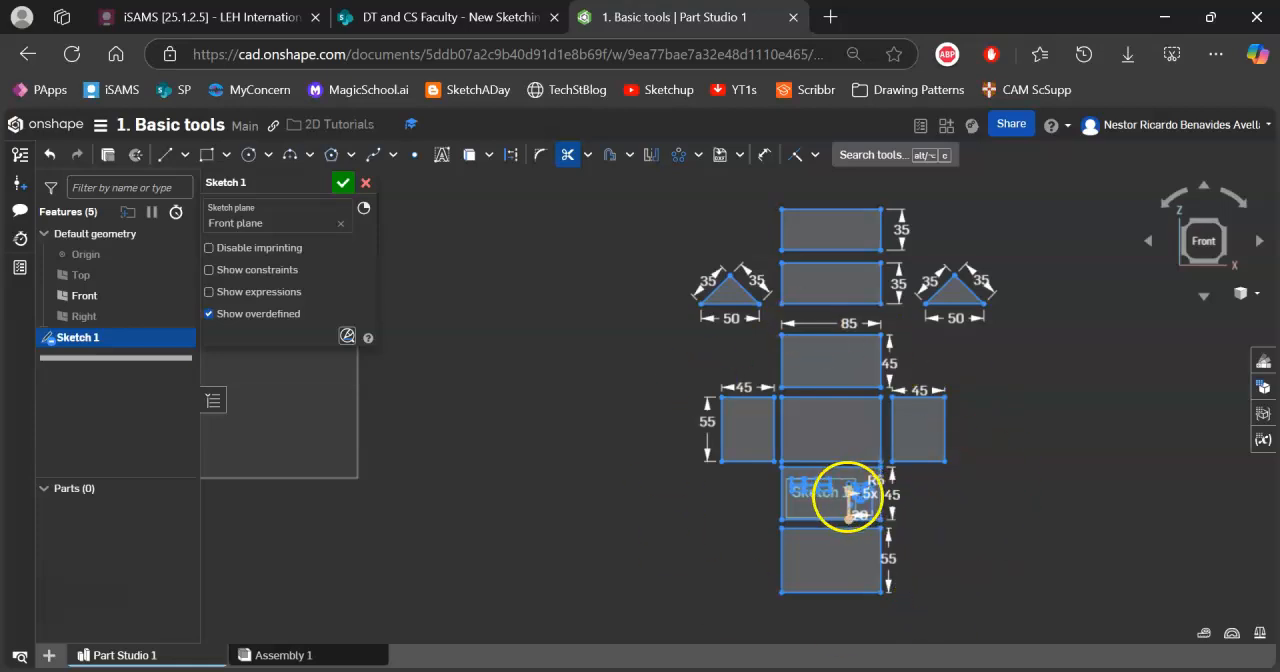
pyautogui.scroll(1, 848, 491)
pyautogui.scroll(5, 848, 491)
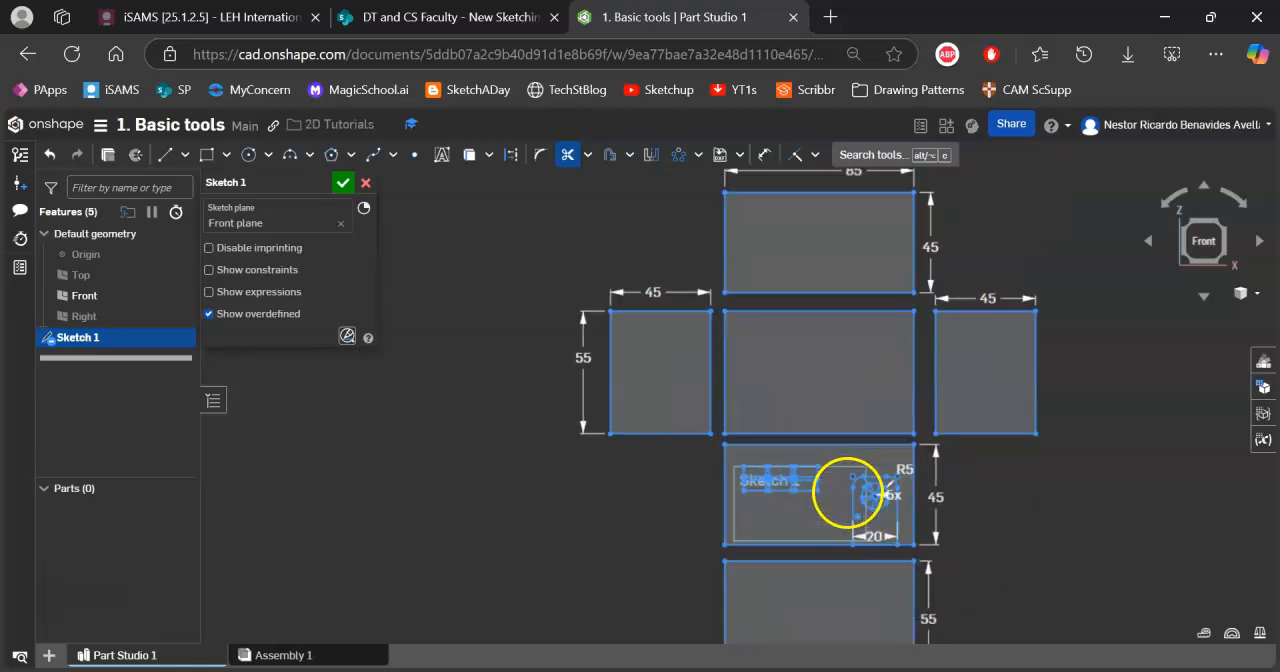
pyautogui.scroll(3, 833, 494)
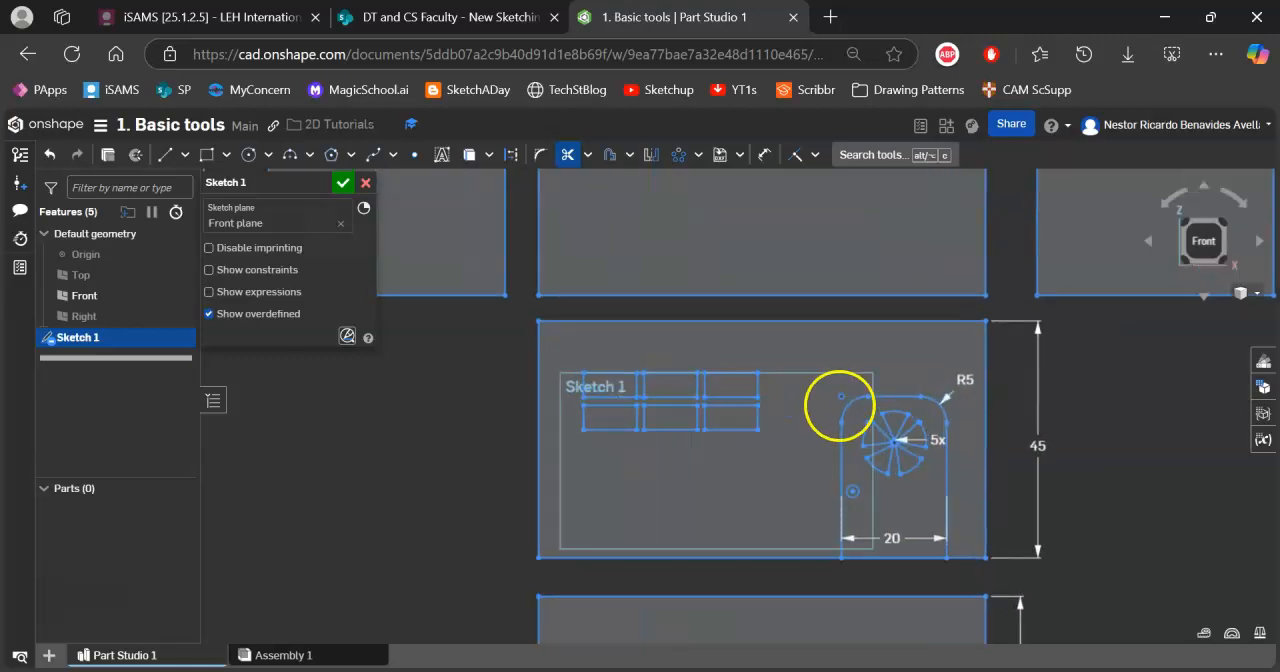
pyautogui.scroll(1, 833, 352)
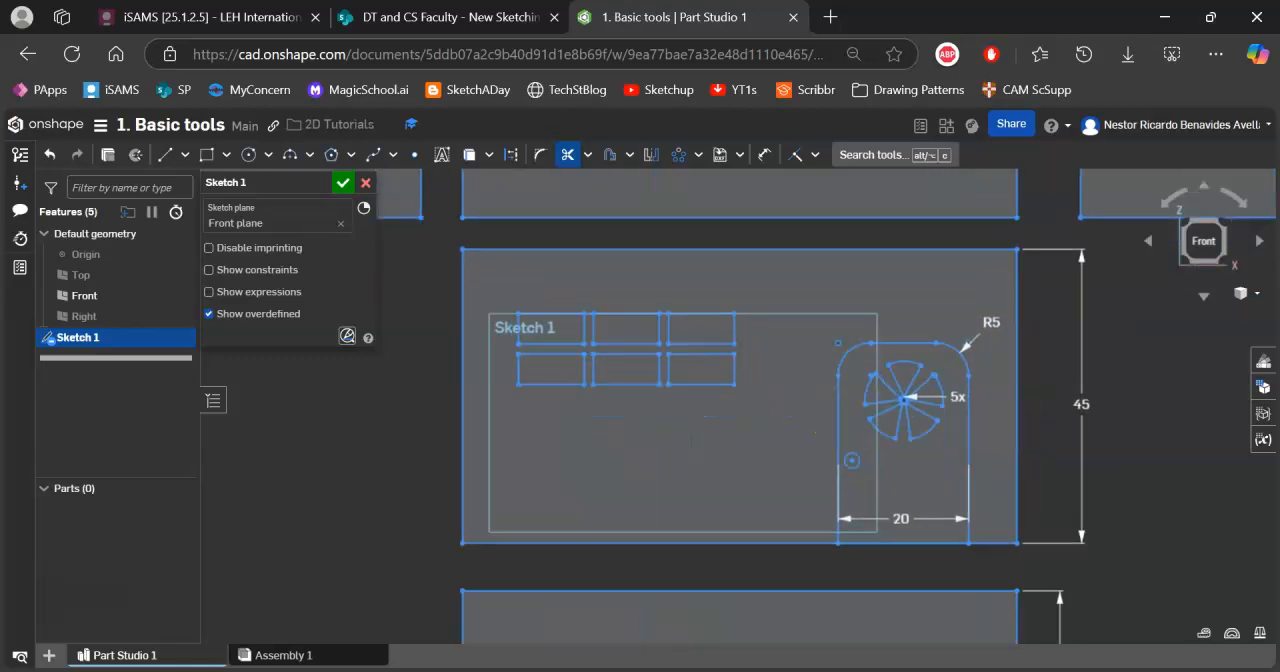
pyautogui.scroll(1, 833, 351)
pyautogui.moveTo(846, 346); pyautogui.dragTo(922, 348, button='middle')
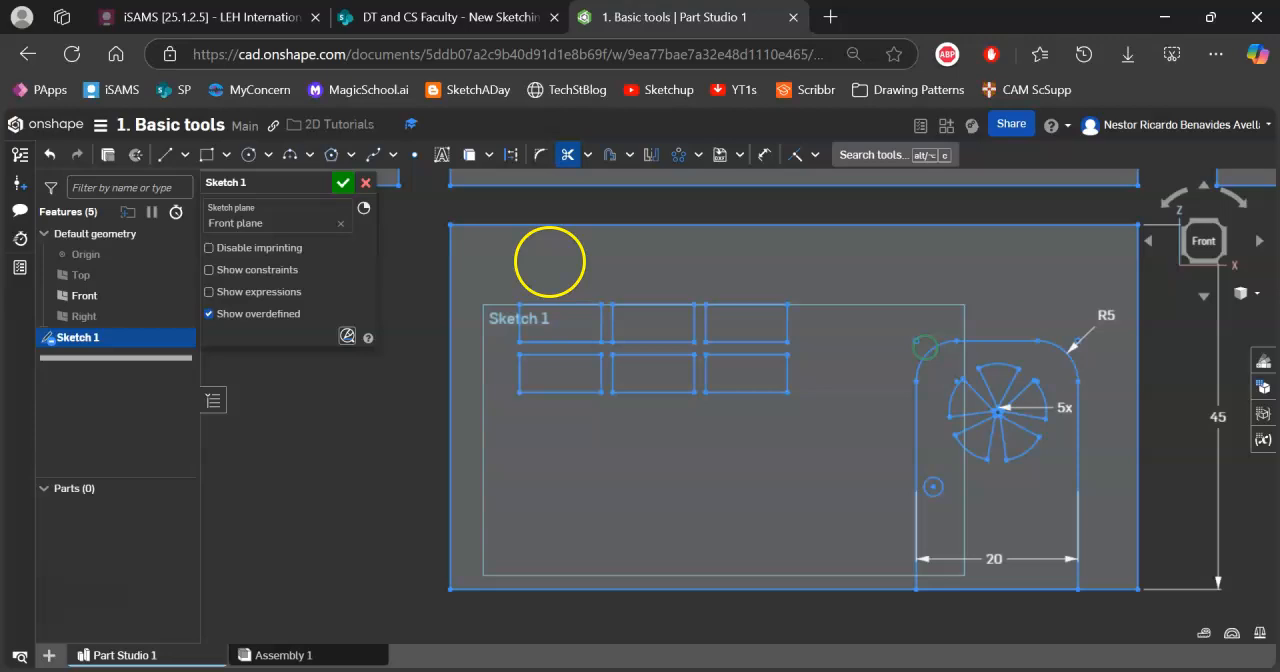
# Cancel the current sketch edit, reopen Sketch 1 for editing, and finish it by accepting.
pyautogui.click(366, 186)
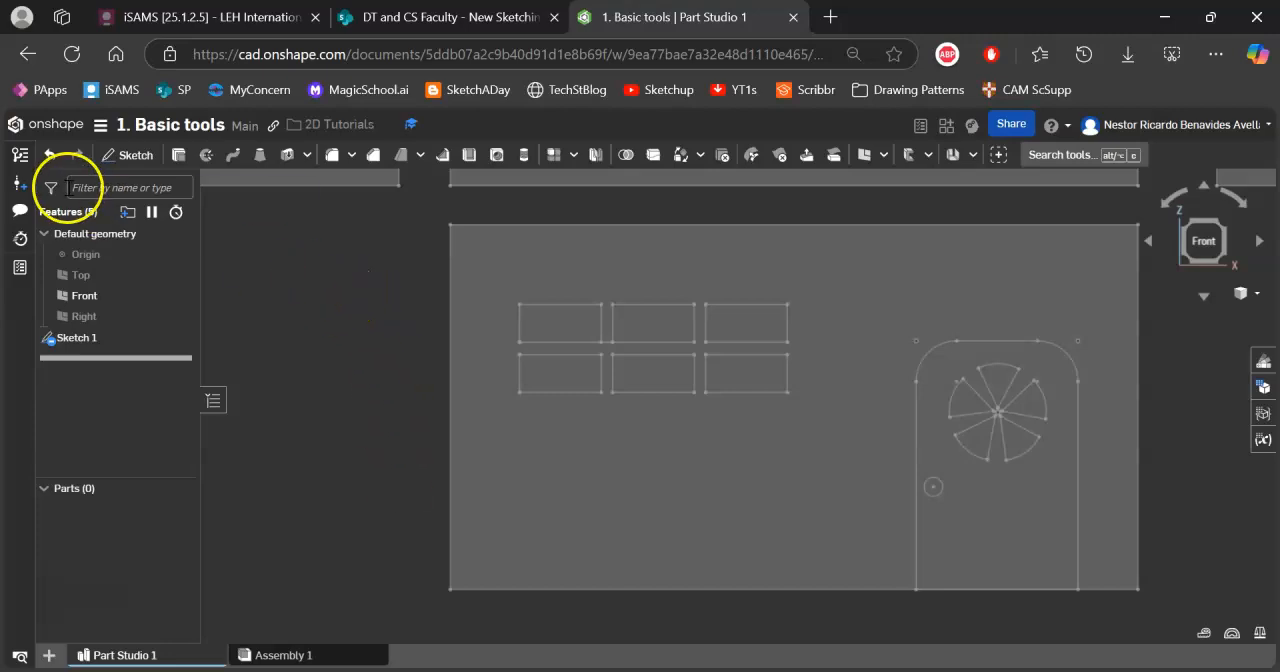
pyautogui.click(70, 340)
pyautogui.doubleClick(70, 341)
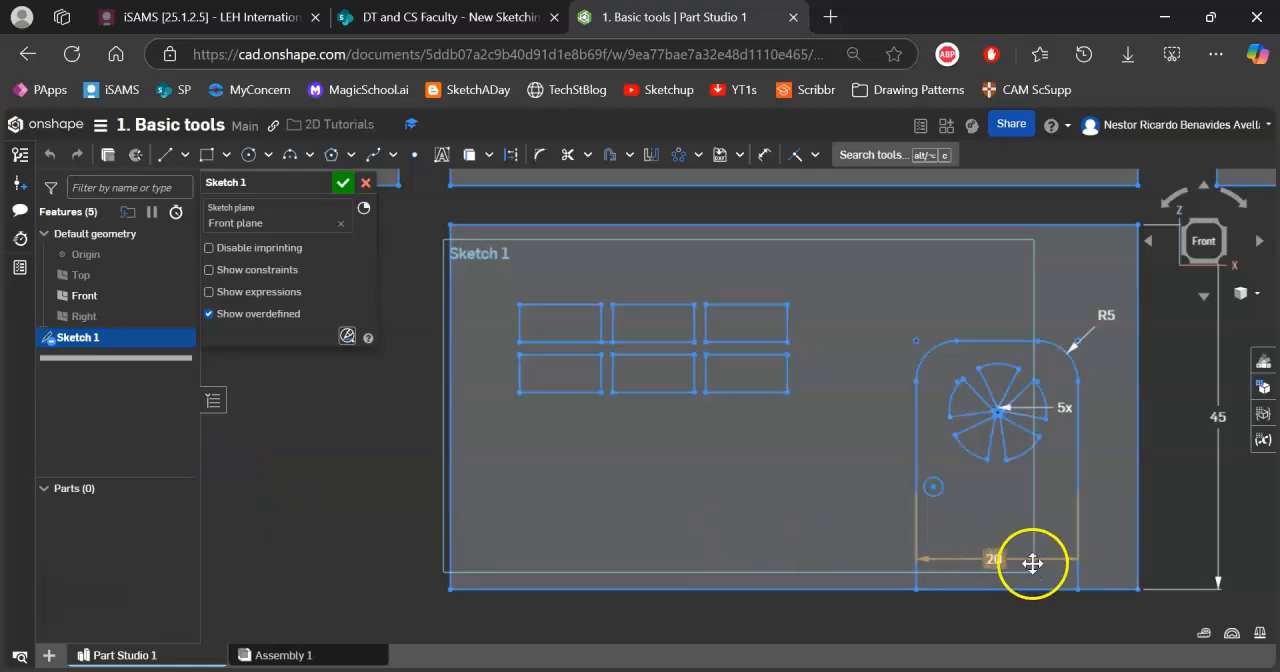
pyautogui.click(343, 184)
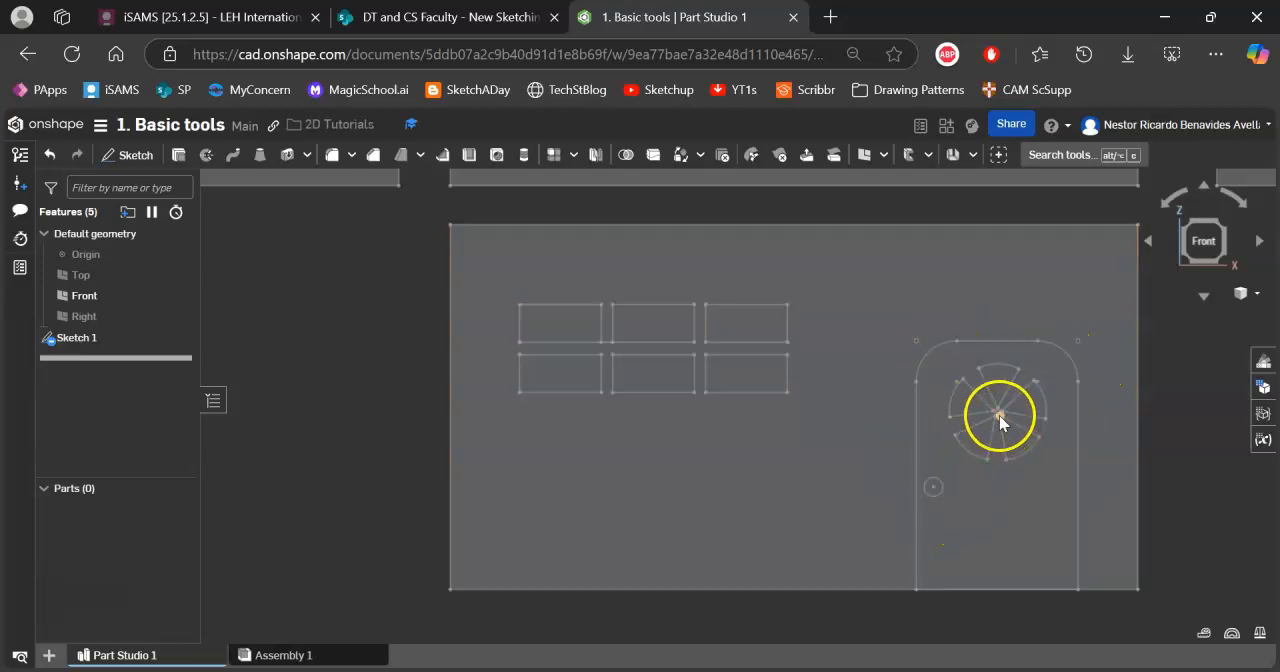
# Examine the house net's door pattern, windows, wall rectangles and roof triangles in the finished sketch.
pyautogui.scroll(-2, 1000, 416)
pyautogui.scroll(6, 998, 416)
pyautogui.scroll(-1, 1036, 395)
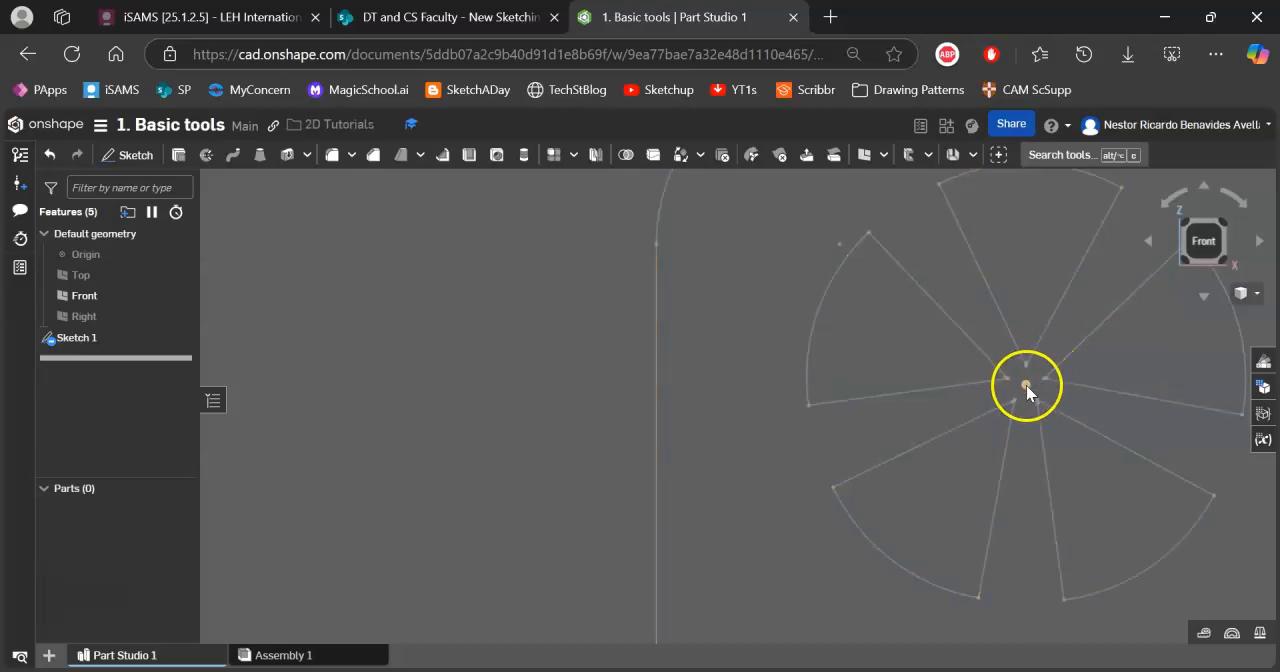
pyautogui.scroll(-5, 1026, 385)
pyautogui.scroll(-5, 1026, 385)
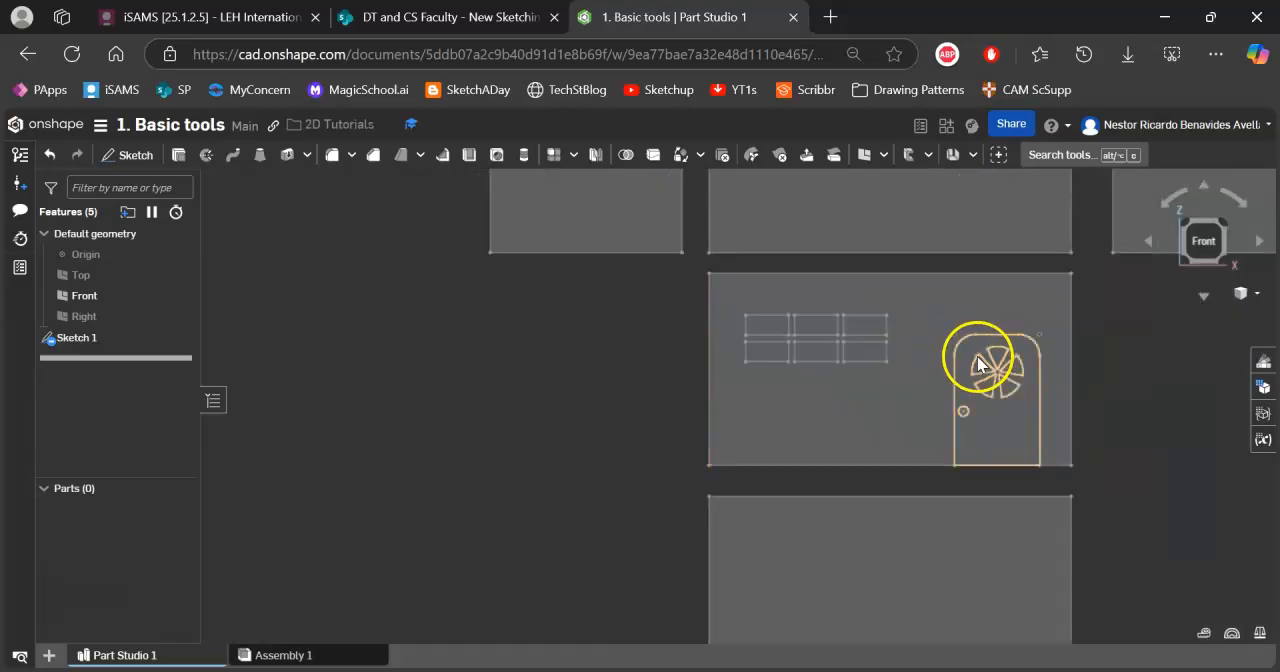
pyautogui.scroll(-3, 1021, 385)
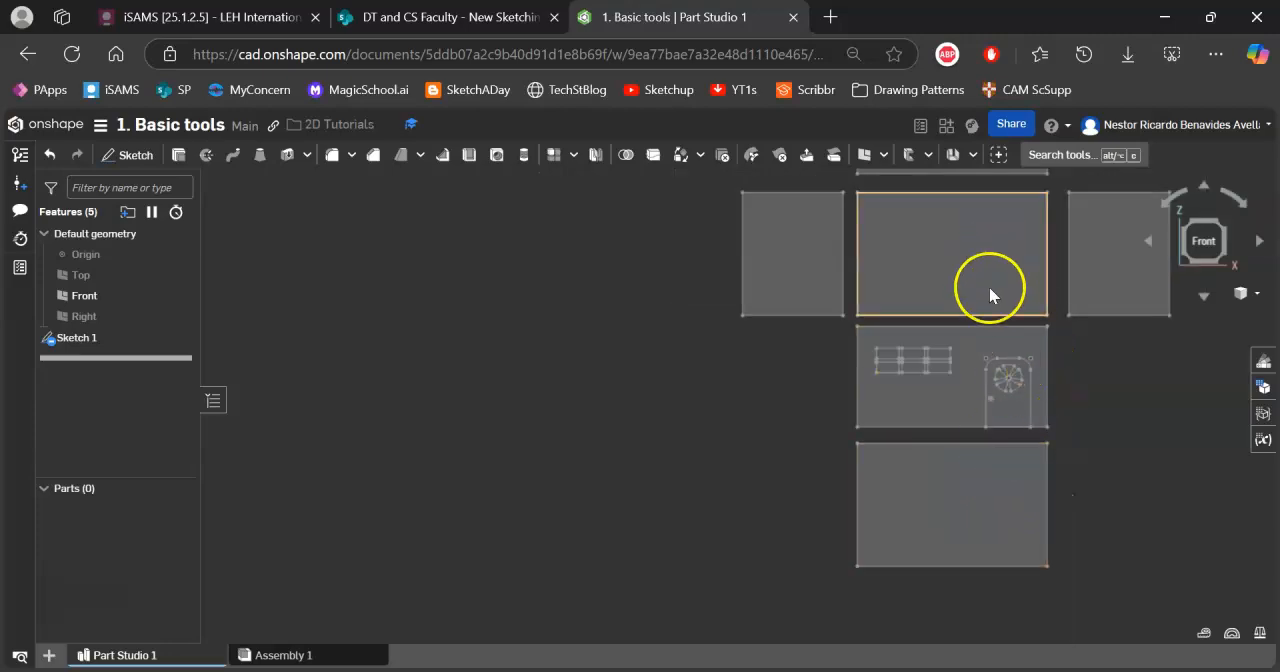
pyautogui.moveTo(999, 388); pyautogui.dragTo(924, 427, button='middle')
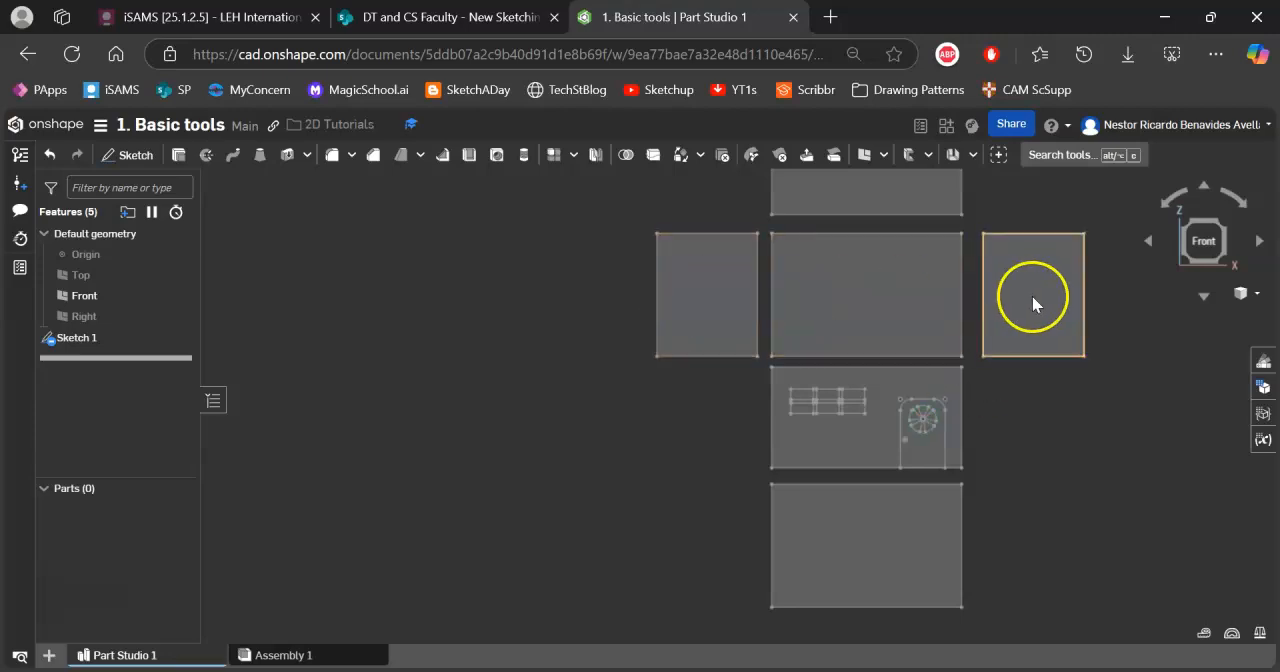
pyautogui.moveTo(1032, 298); pyautogui.dragTo(1025, 388, button='middle')
pyautogui.click(907, 350)
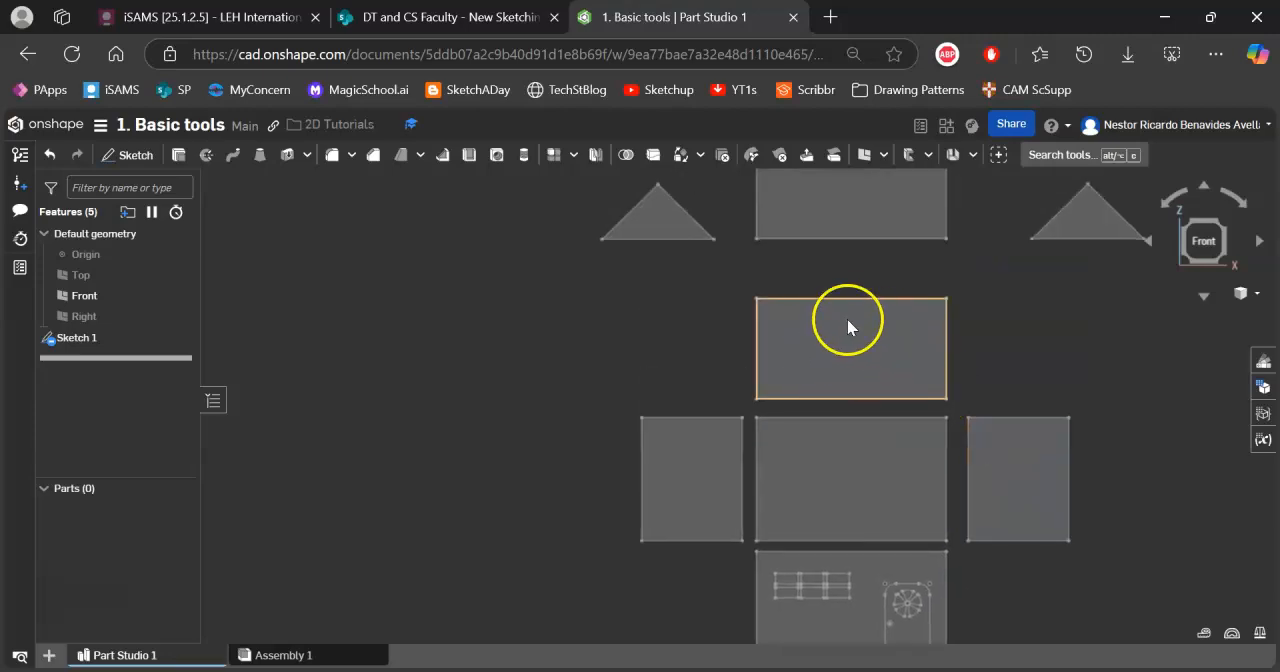
pyautogui.moveTo(857, 341)
pyautogui.mouseDown(button='middle')
pyautogui.moveTo(862, 325)
pyautogui.moveTo(866, 437)
pyautogui.mouseUp(button='middle')
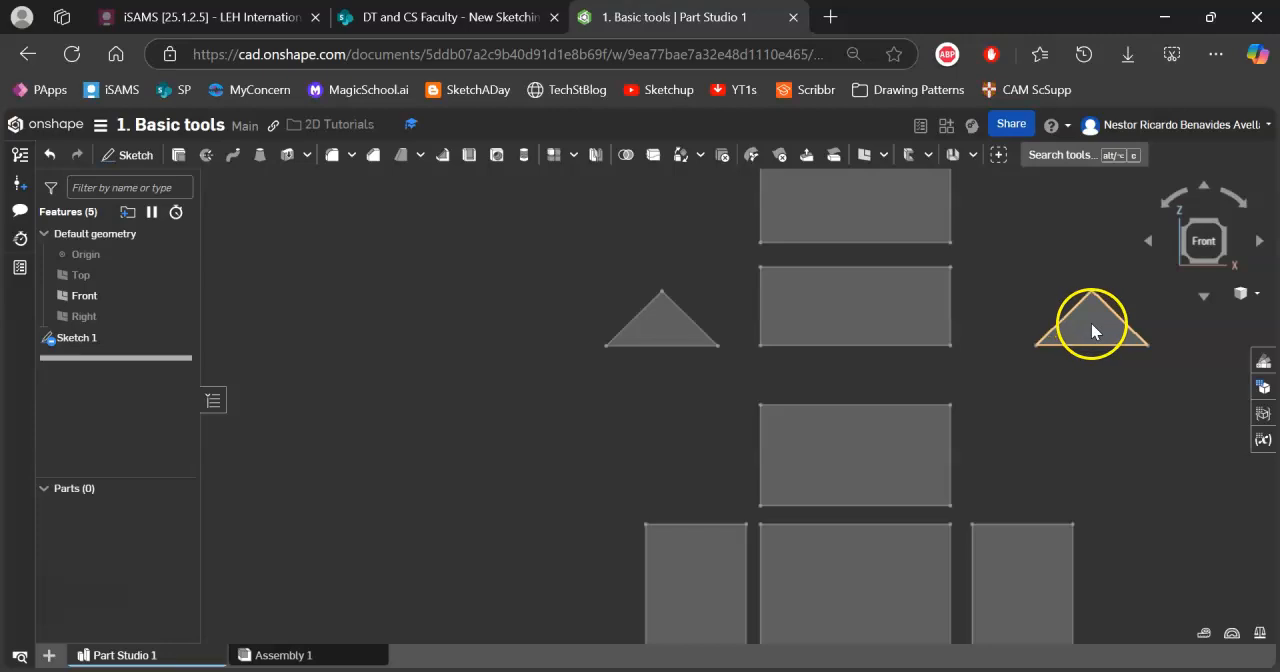
pyautogui.moveTo(970, 453); pyautogui.dragTo(952, 355, button='middle')
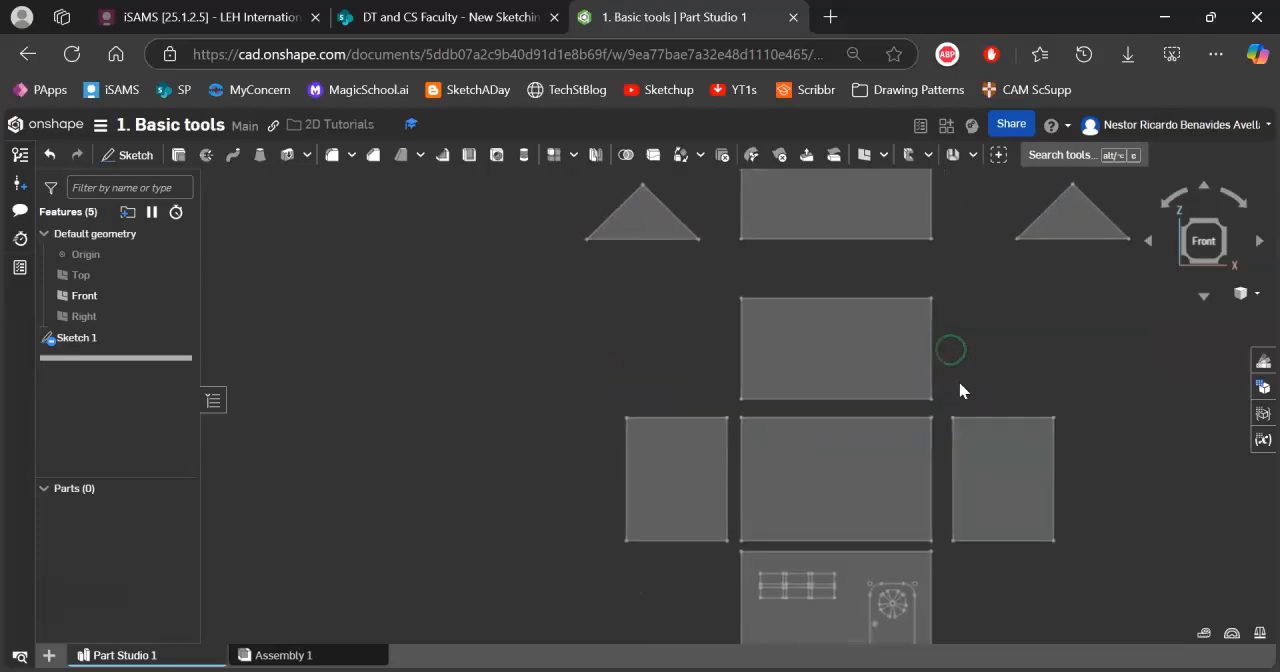
pyautogui.scroll(-3, 956, 375)
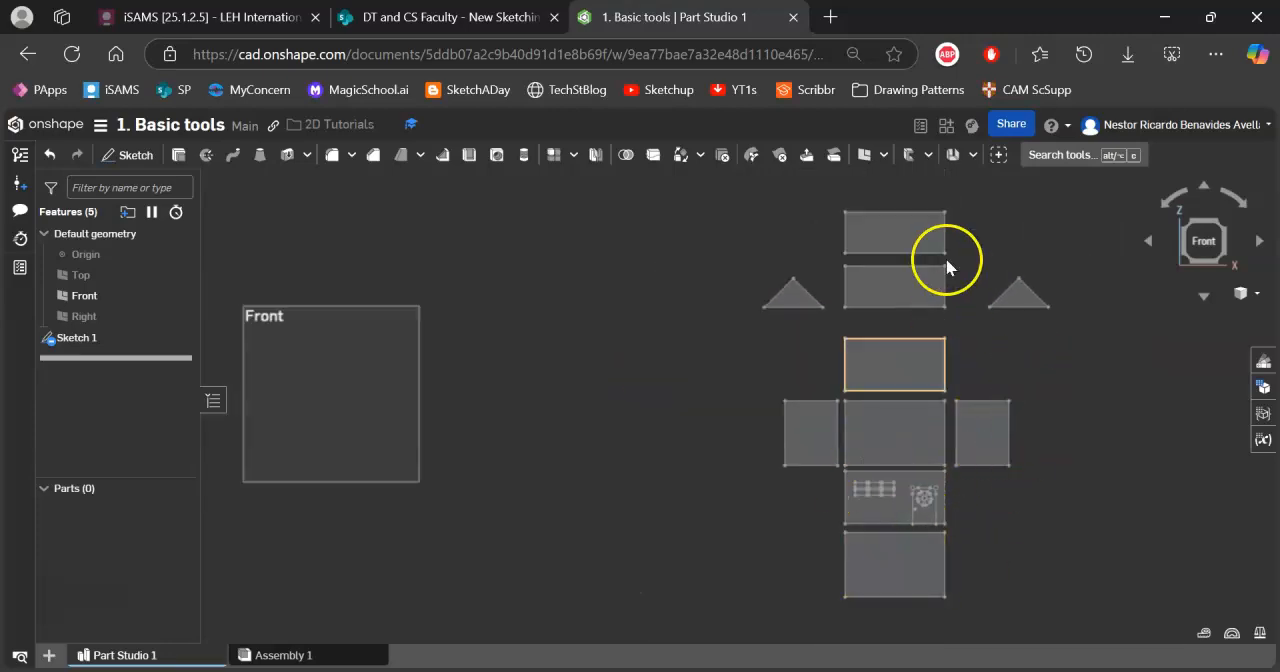